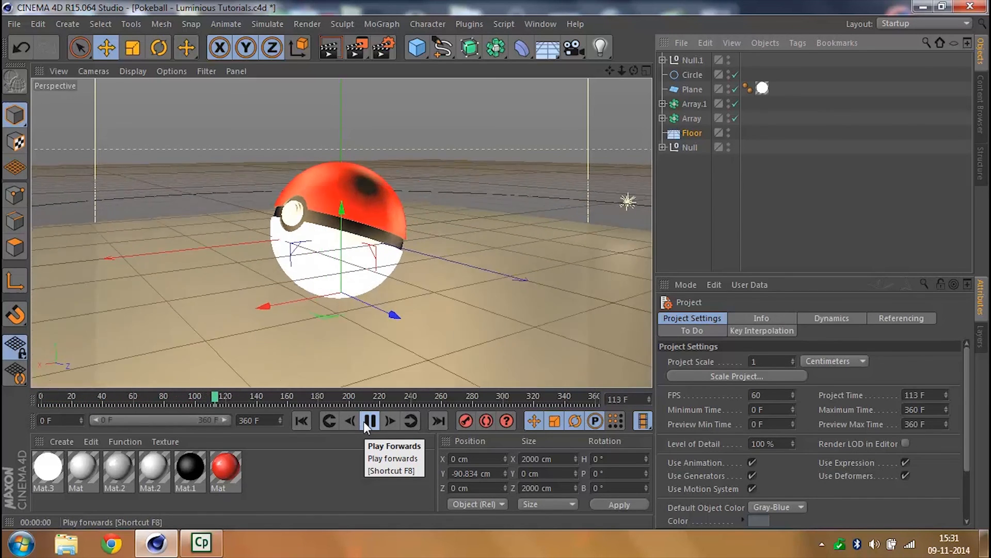
- Examine the finished Pokeball by playing its animation, rendering the view at several frames, and rewinding to frame 0
click(364, 421)
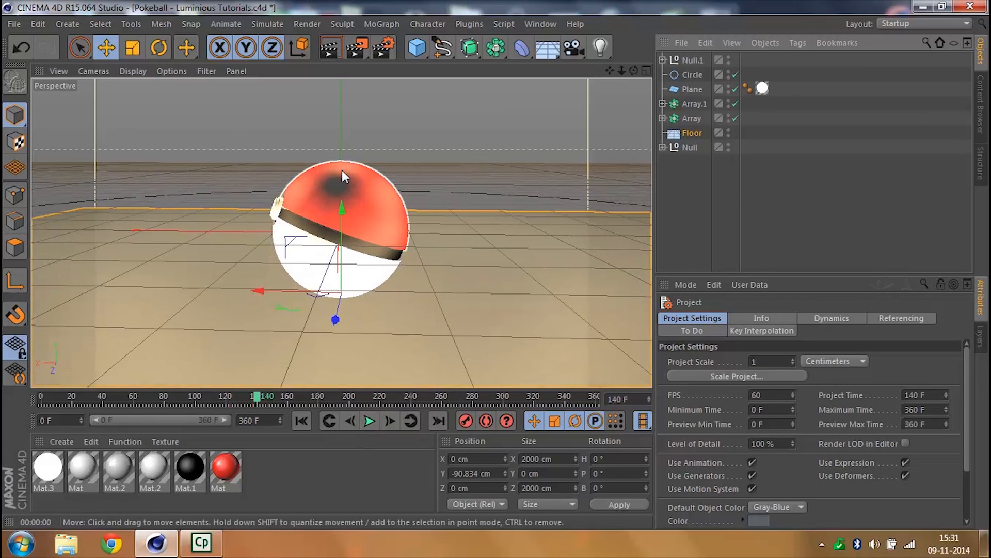
click(325, 47)
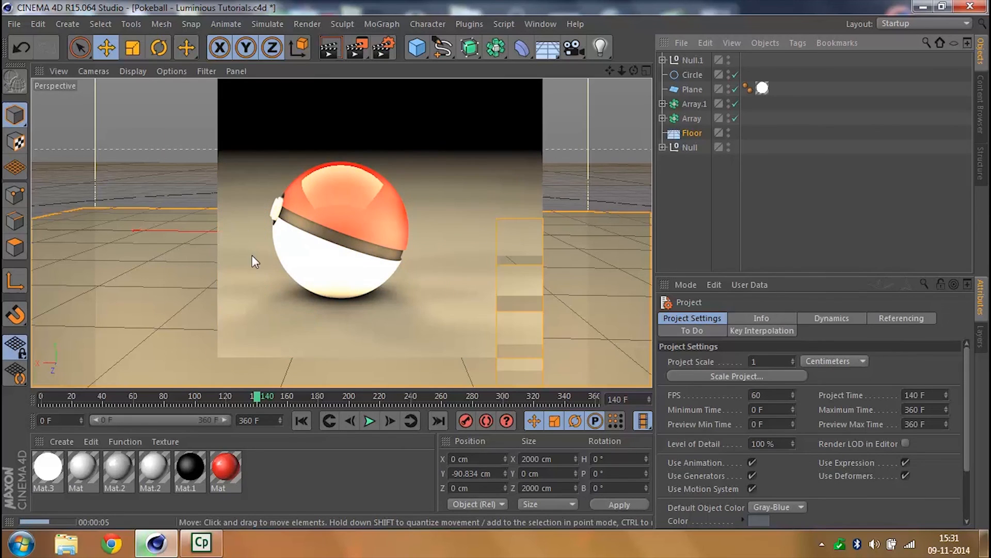
click(370, 421)
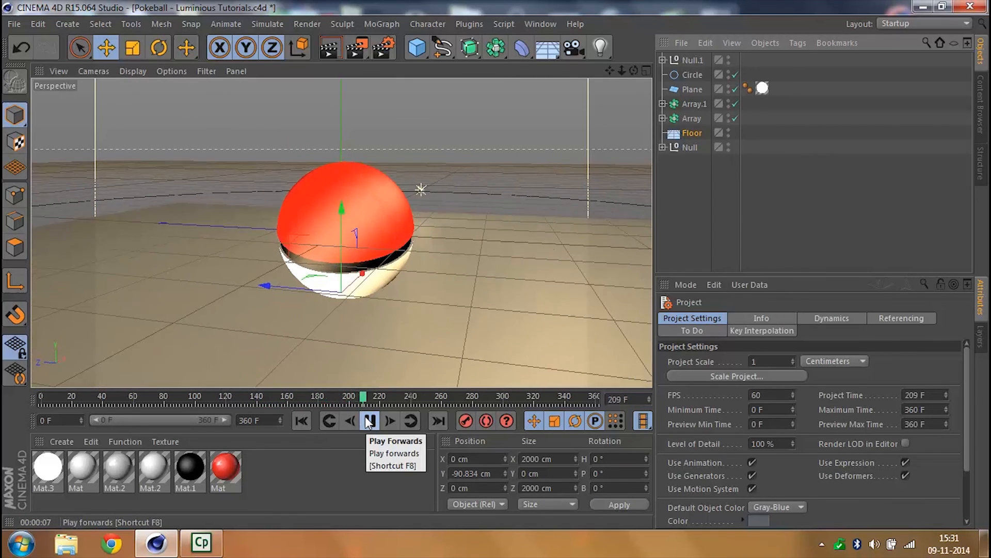
click(370, 421)
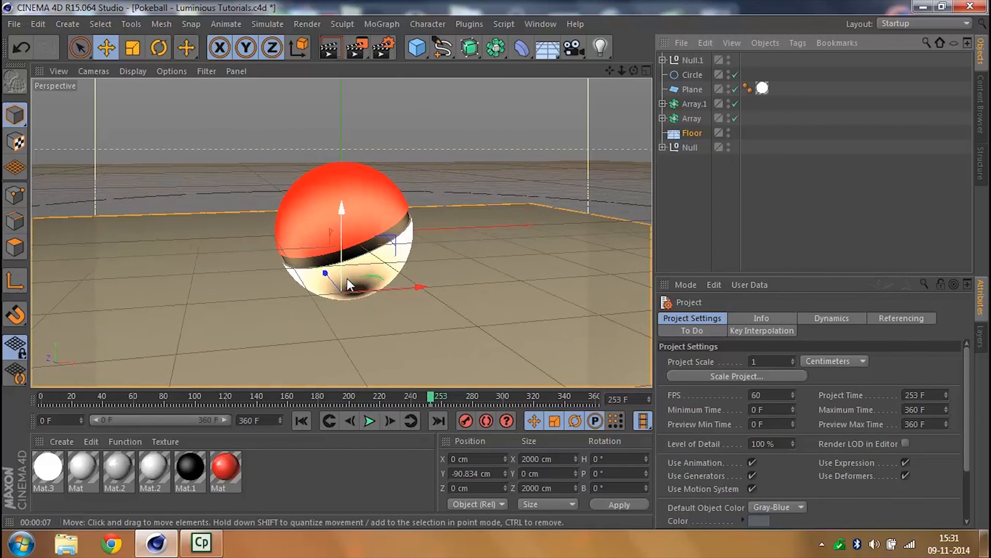
click(320, 48)
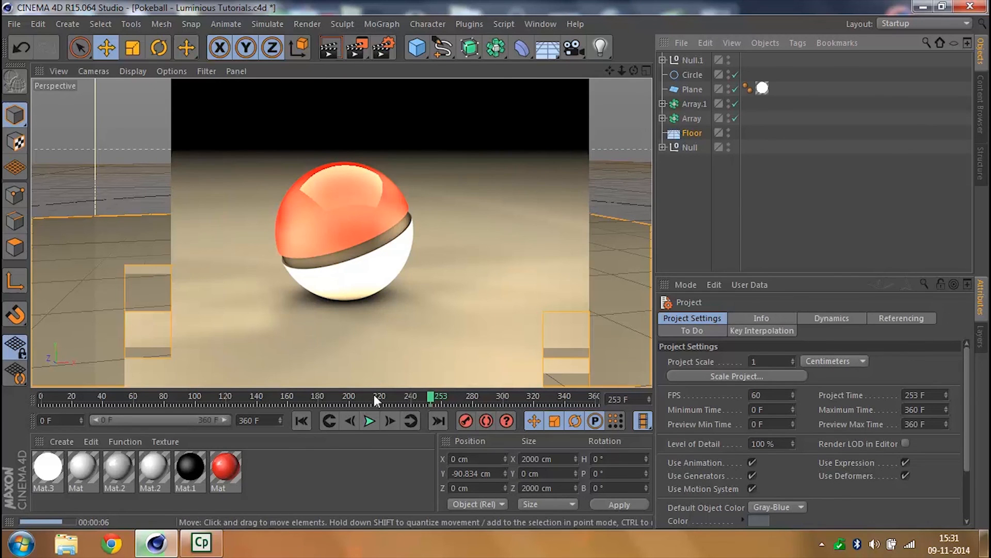
click(370, 421)
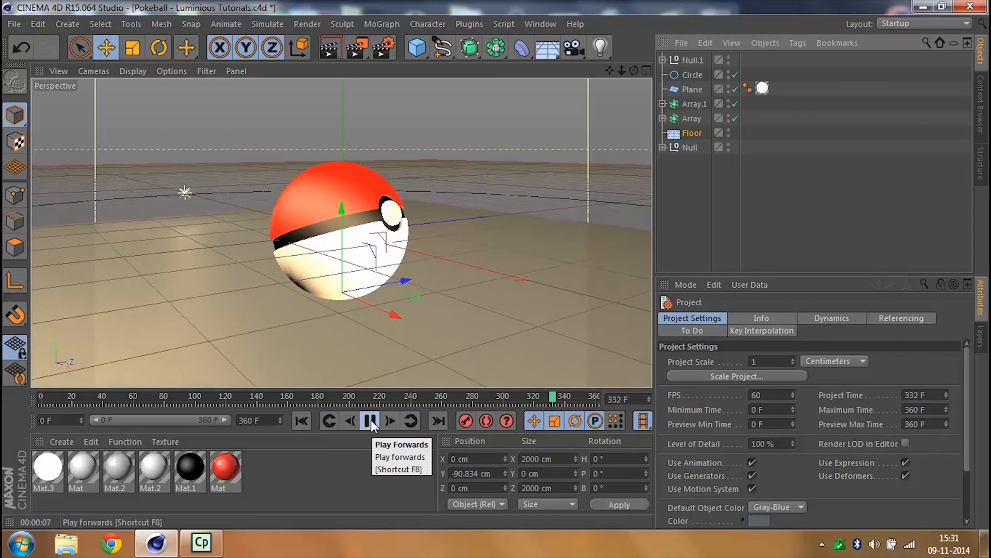
click(371, 420)
click(302, 419)
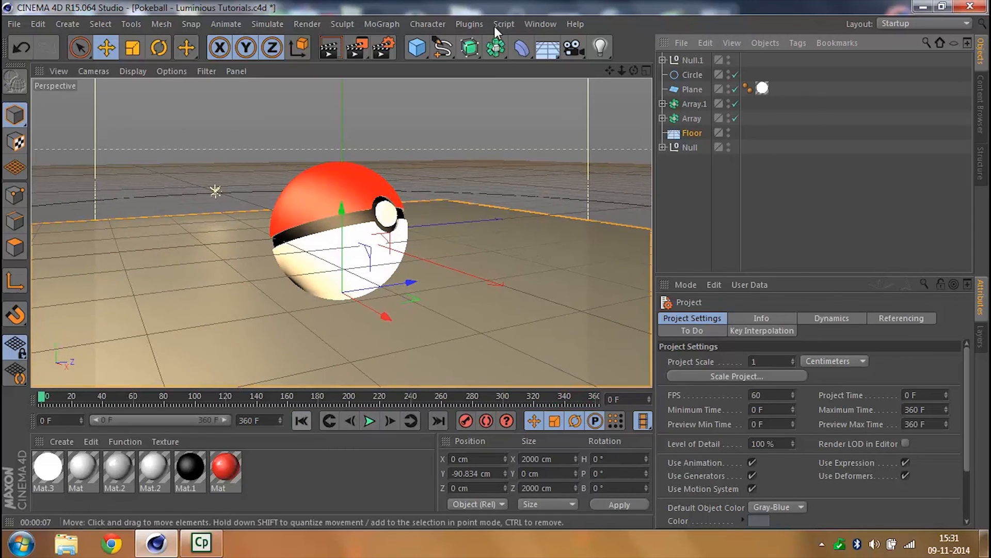
- Switch to the empty Untitled 3 scene and add a sphere primitive
click(540, 23)
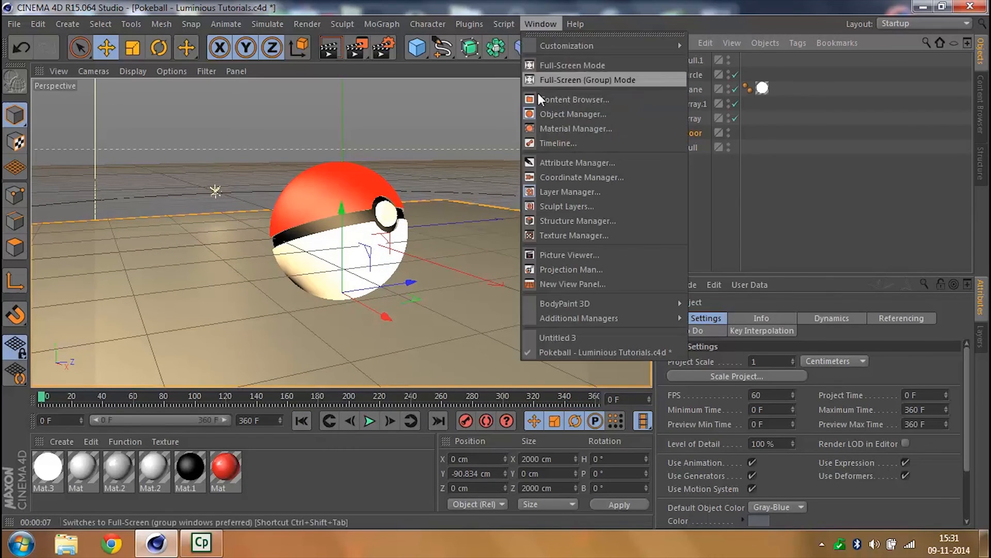
click(556, 337)
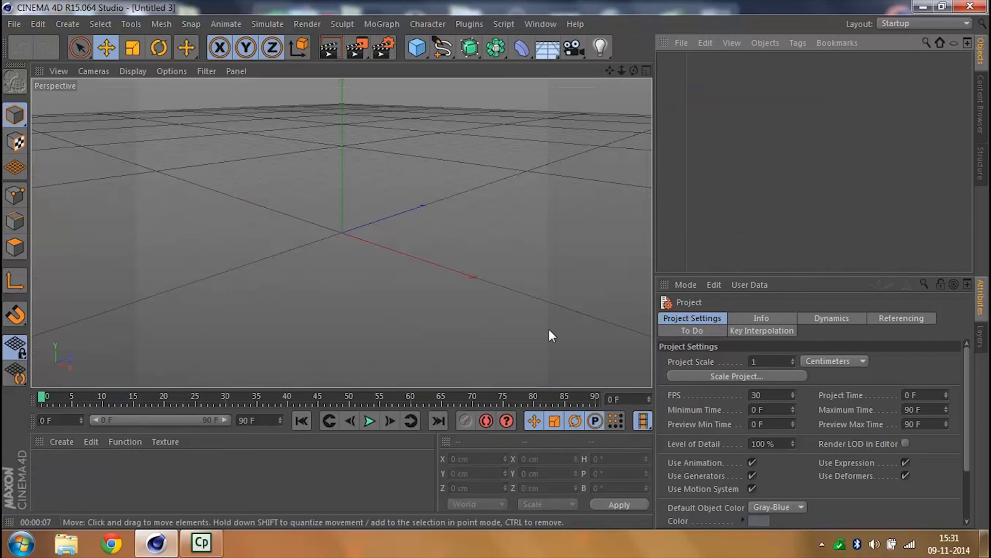
click(416, 48)
click(681, 92)
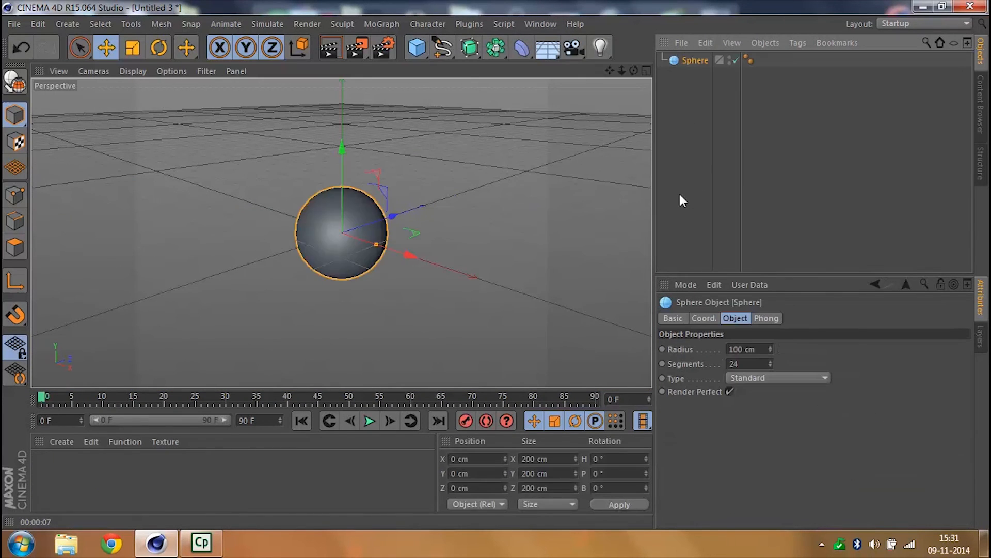
drag(622, 70, 656, 73)
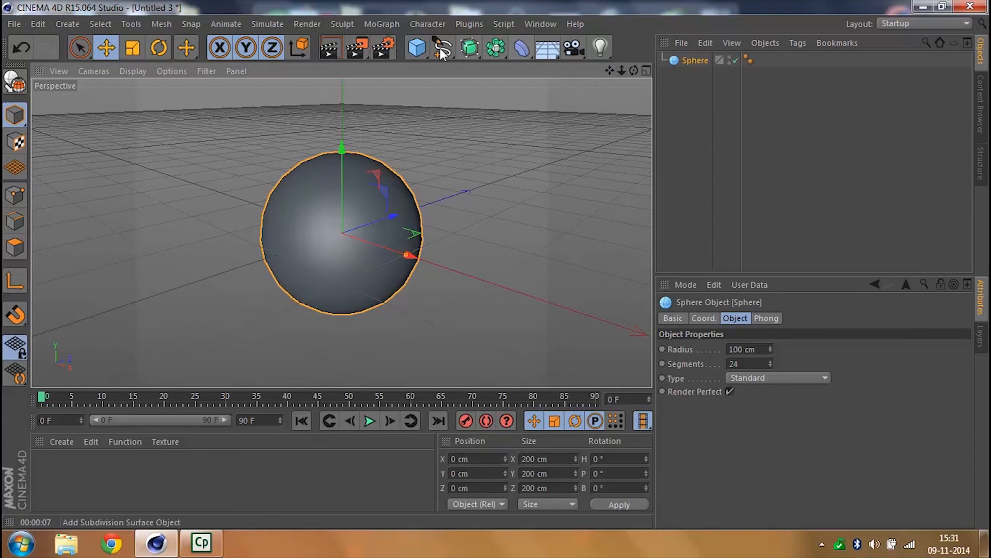
- Add a cube and lower it along Y to about -88.7 cm so it covers the sphere's lower half
click(417, 48)
click(560, 71)
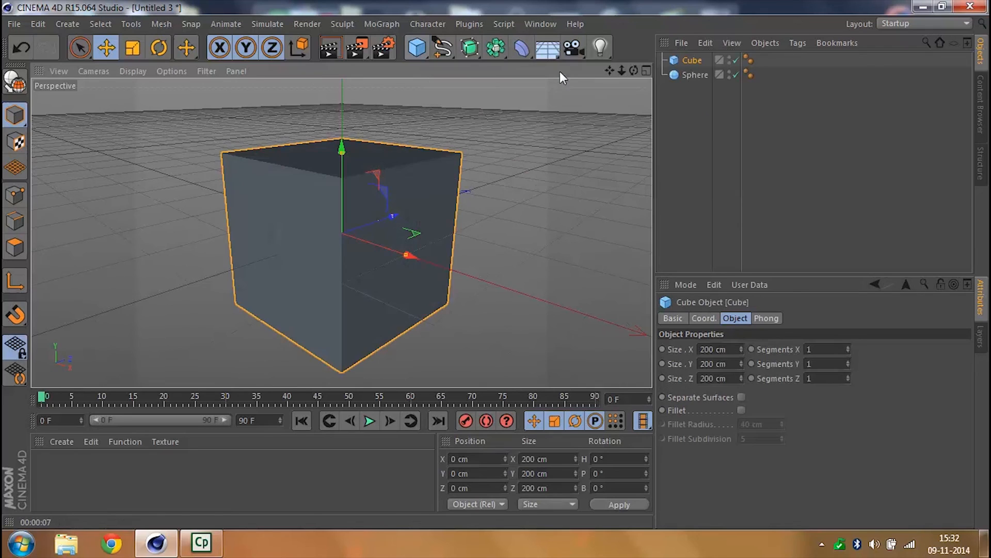
drag(348, 148, 341, 217)
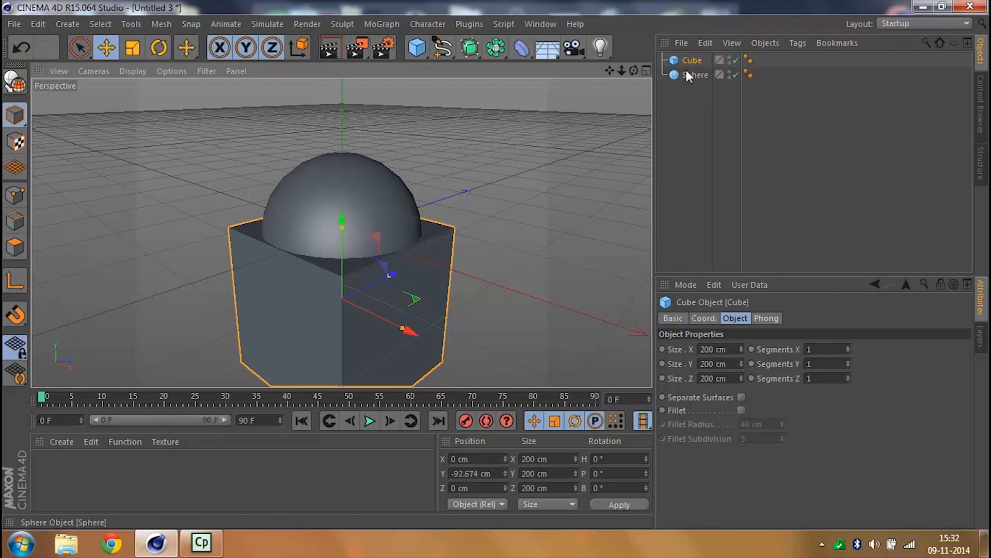
drag(341, 222, 343, 219)
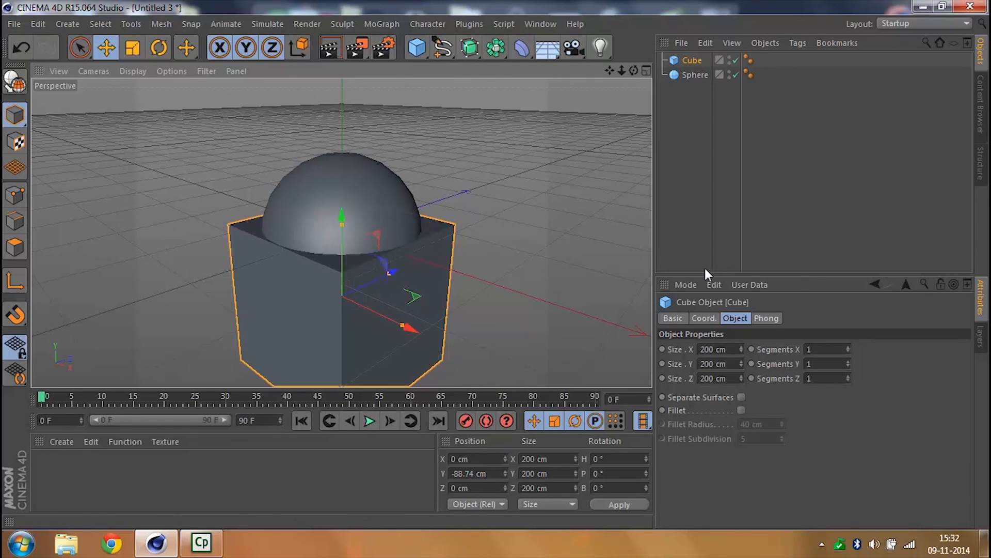
- Add a Boole object and nest the sphere above the cube inside it, subtracting the cube to leave a half sphere
click(477, 51)
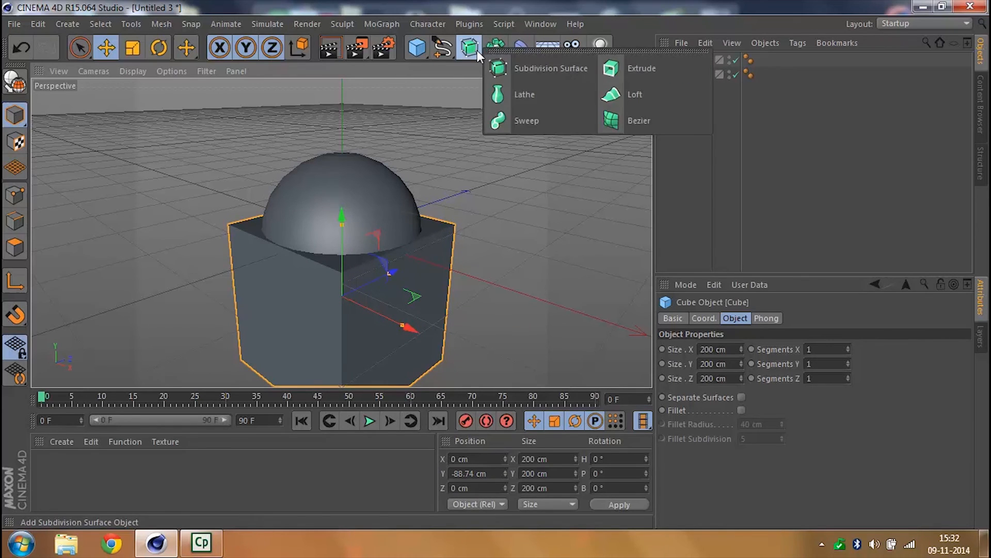
click(502, 48)
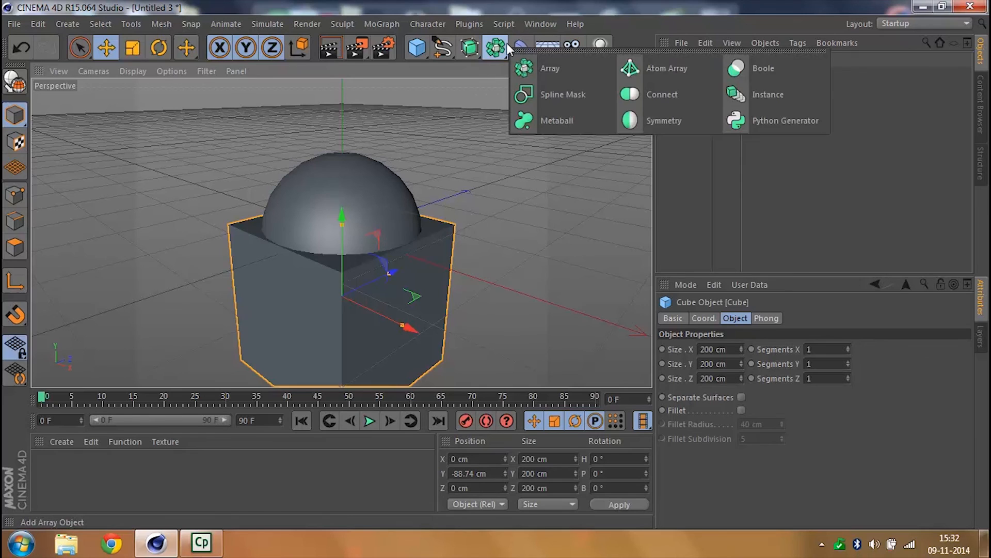
click(754, 70)
click(691, 93)
drag(691, 74, 687, 102)
ctrl+click(698, 77)
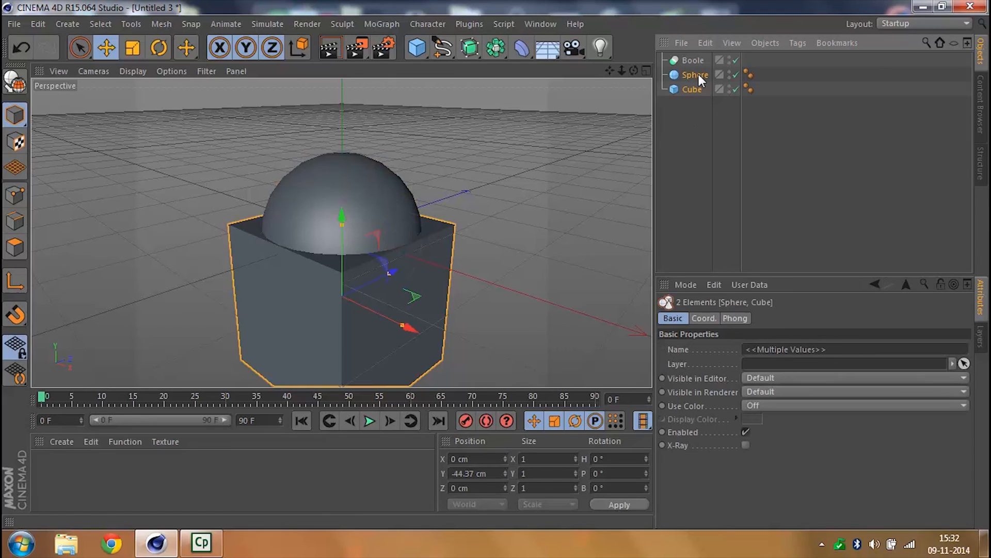
drag(701, 78, 693, 61)
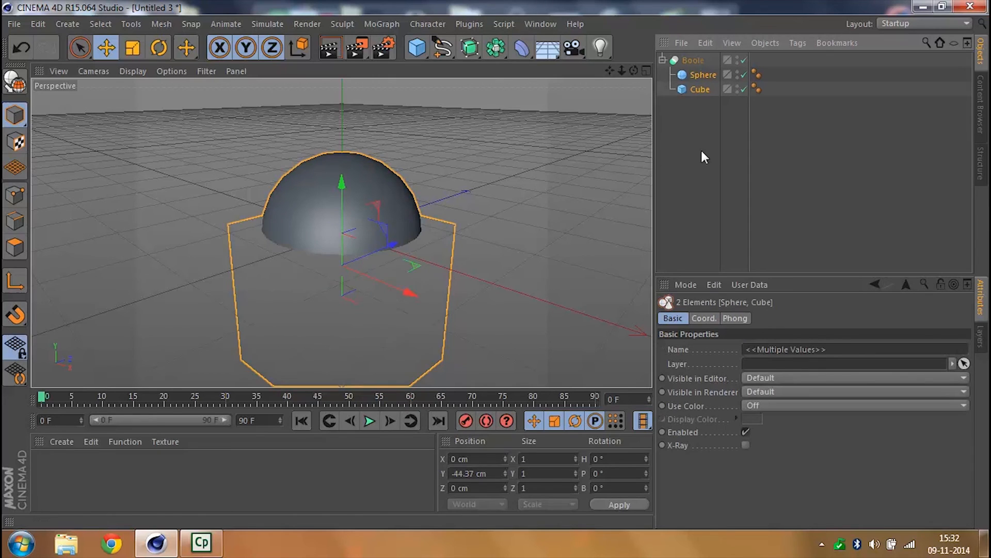
click(696, 117)
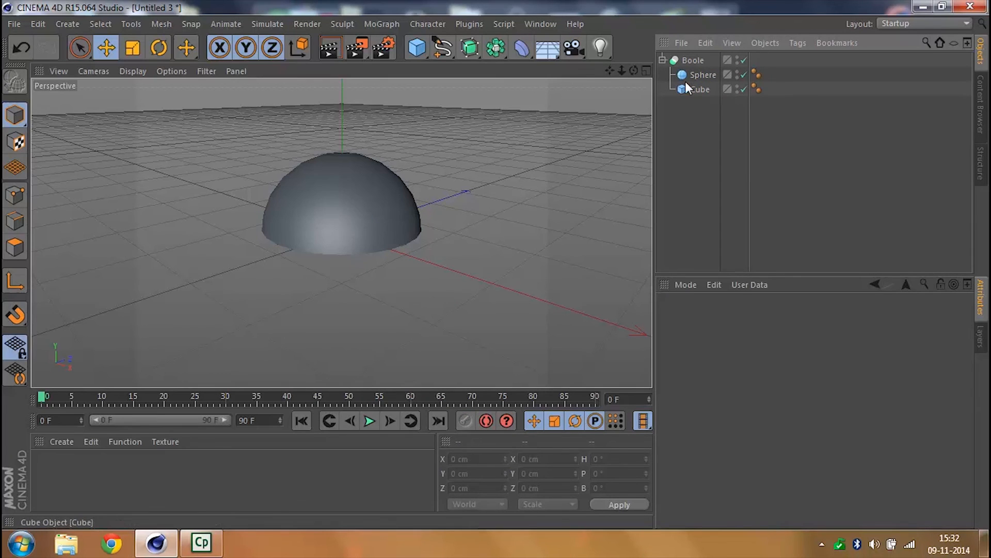
click(700, 88)
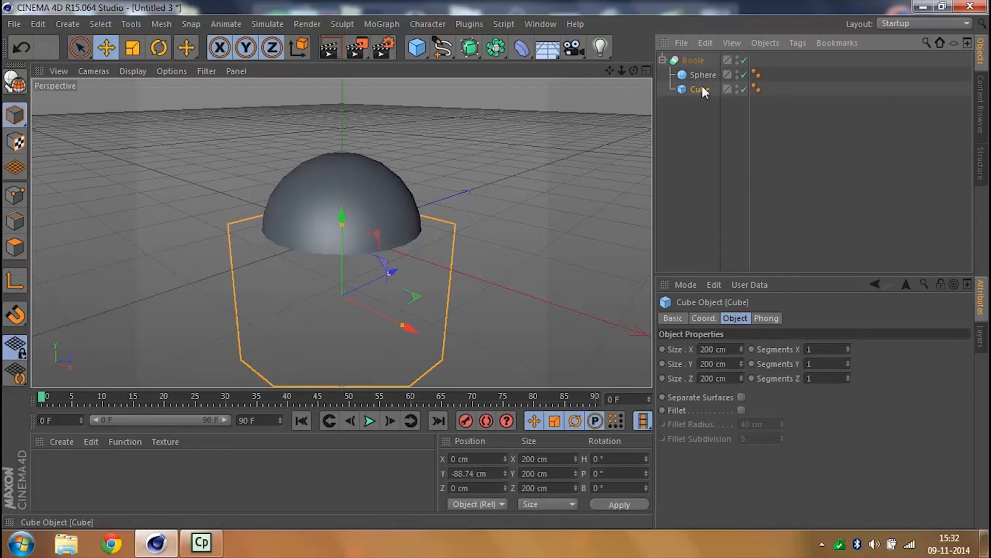
click(662, 60)
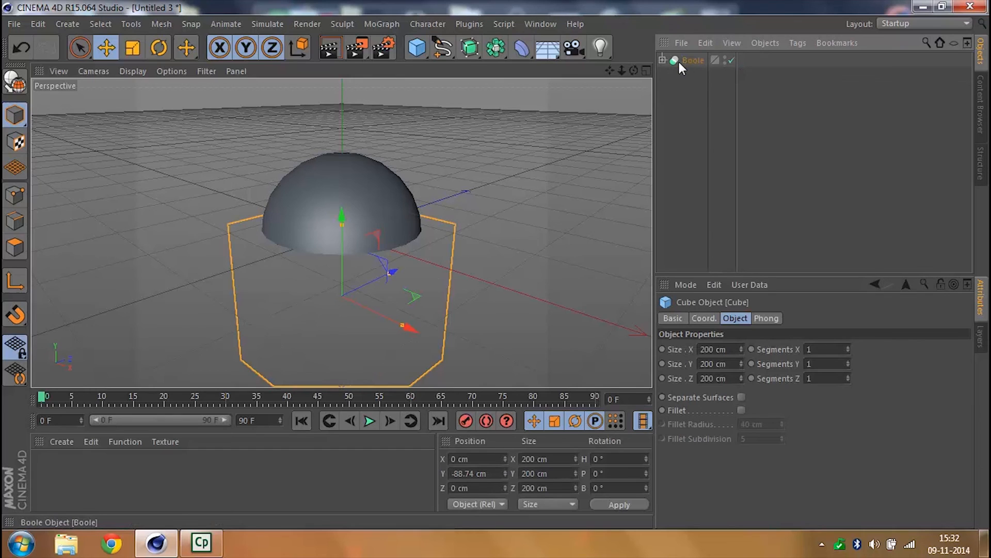
click(692, 61)
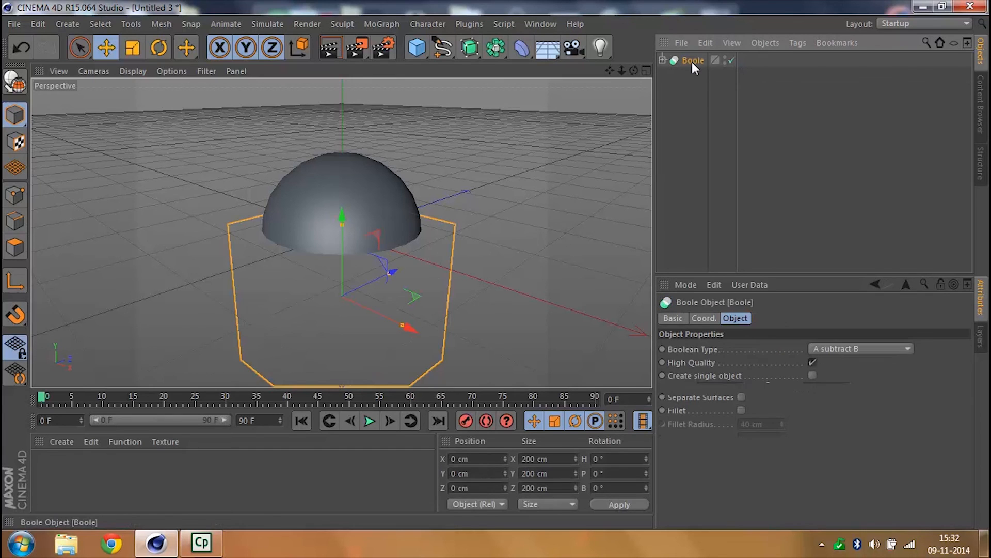
- Examine the front button on the finished ball in Pokeball - Luminious Tutorials.c4d, and return to the Untitled 3 scene
click(554, 21)
click(580, 350)
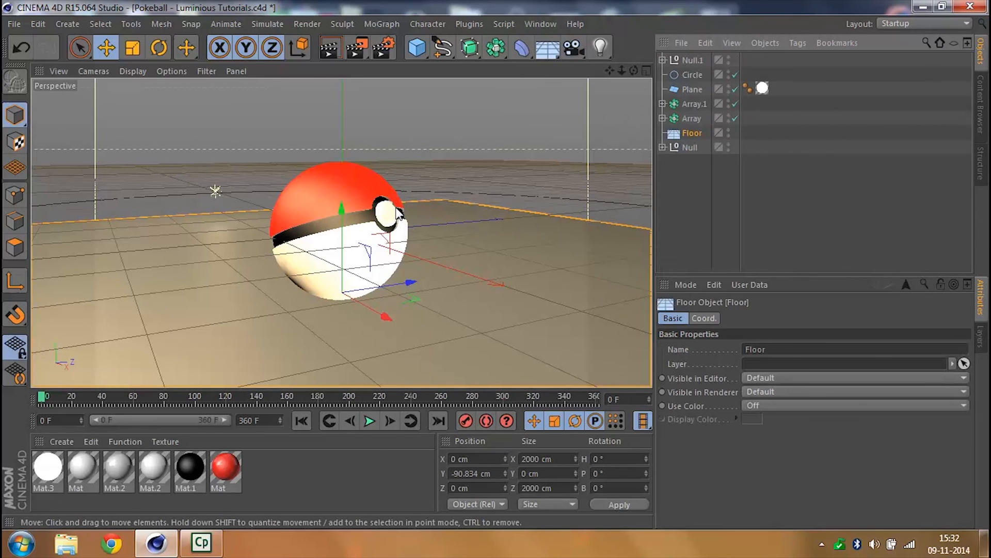
click(535, 23)
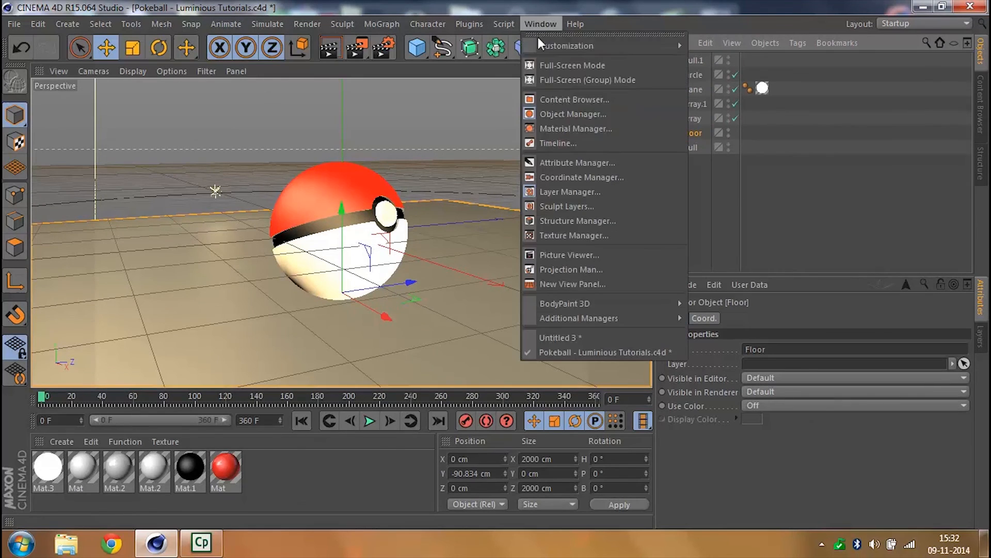
click(592, 334)
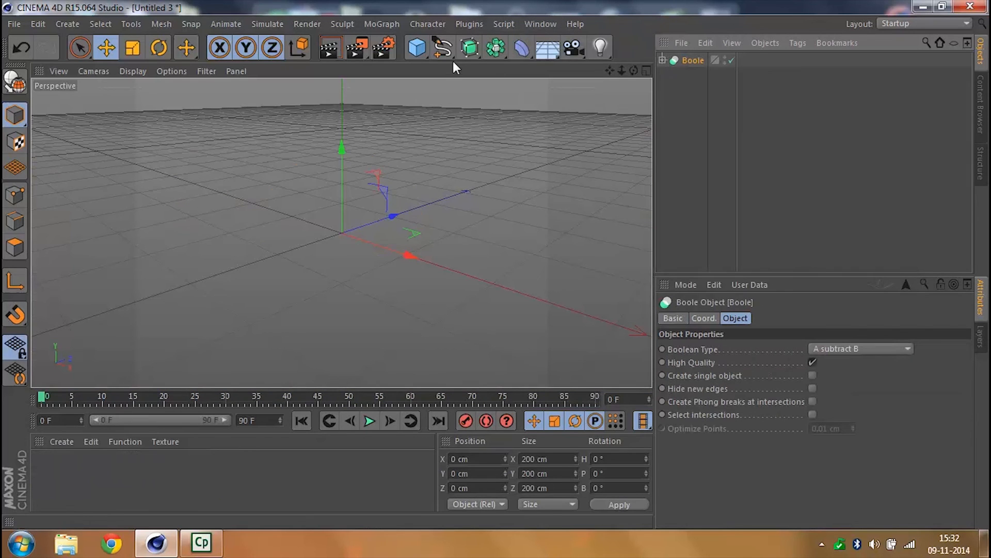
- Add a cylinder and set its bank rotation (R.B) to 90° so it lies horizontally along the X axis
drag(429, 52, 710, 71)
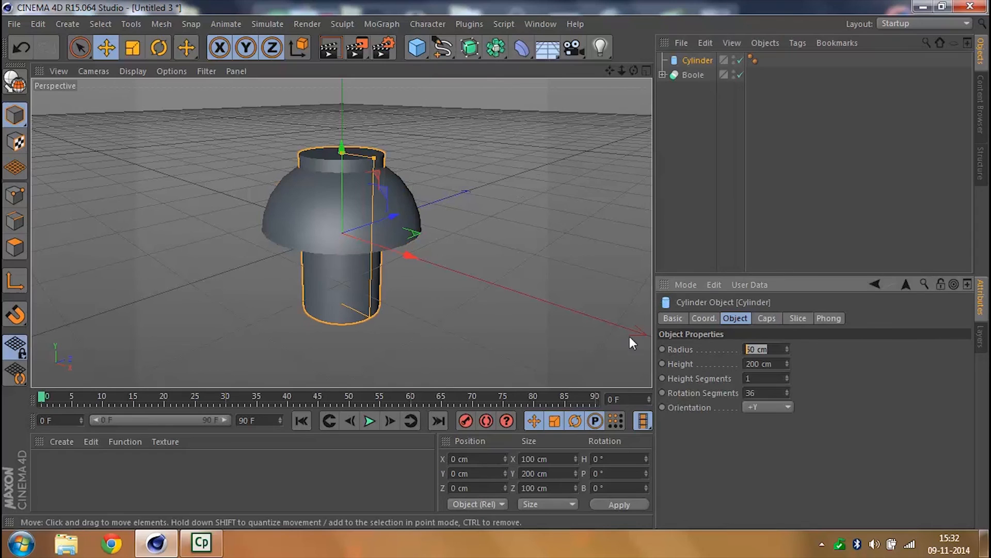
click(694, 318)
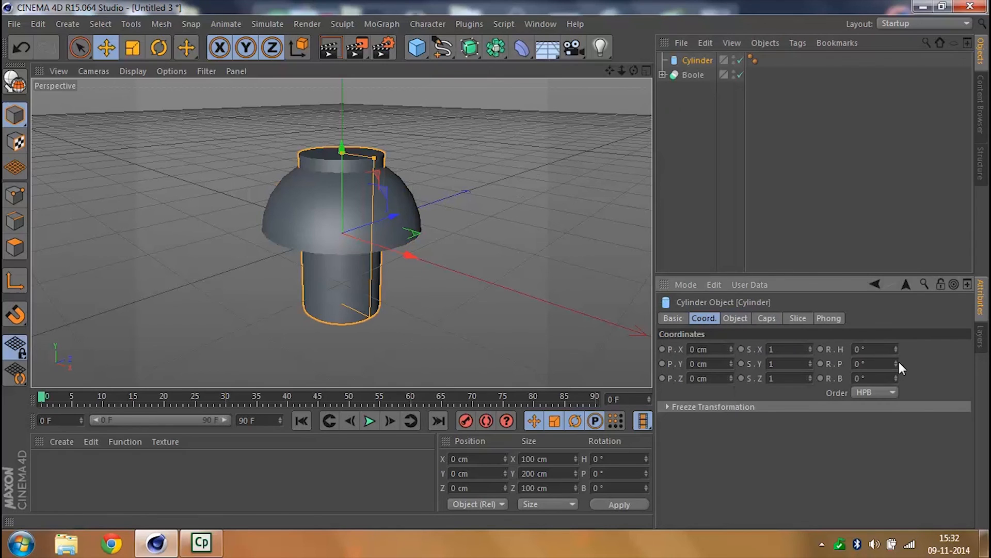
drag(895, 379, 883, 379)
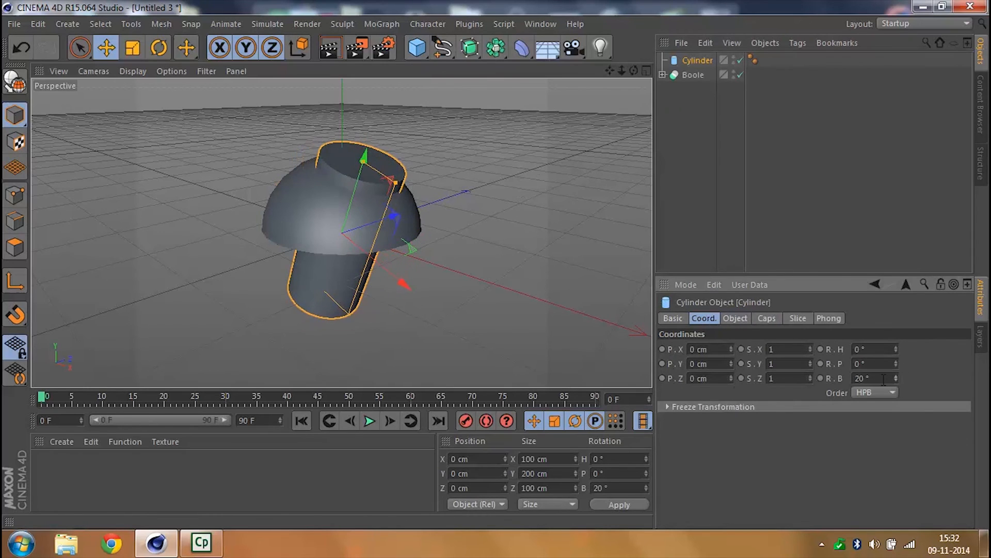
text(90)
key(Return)
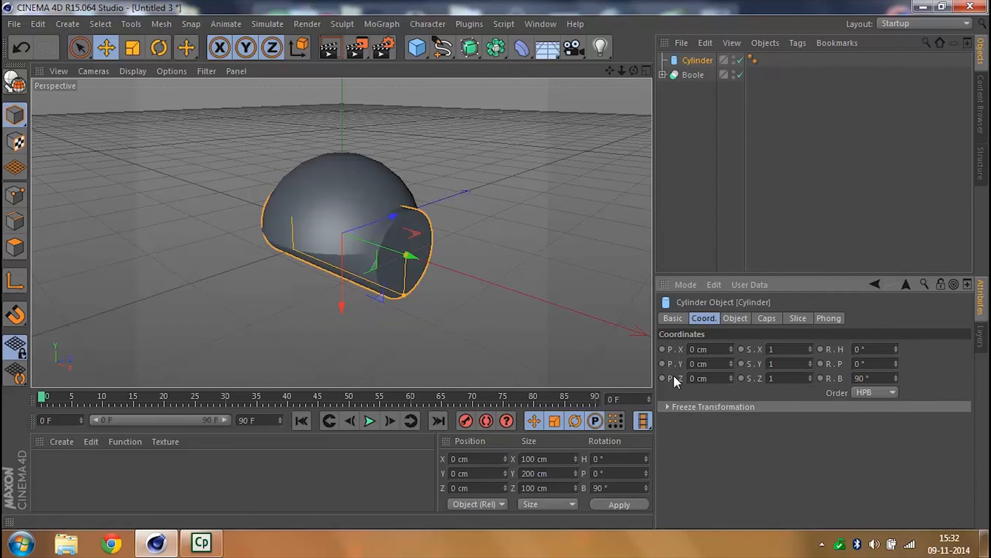
- Set the cylinder's radius to 20 cm and height to 141 cm, and move it outward to about X 41.9 cm
click(734, 317)
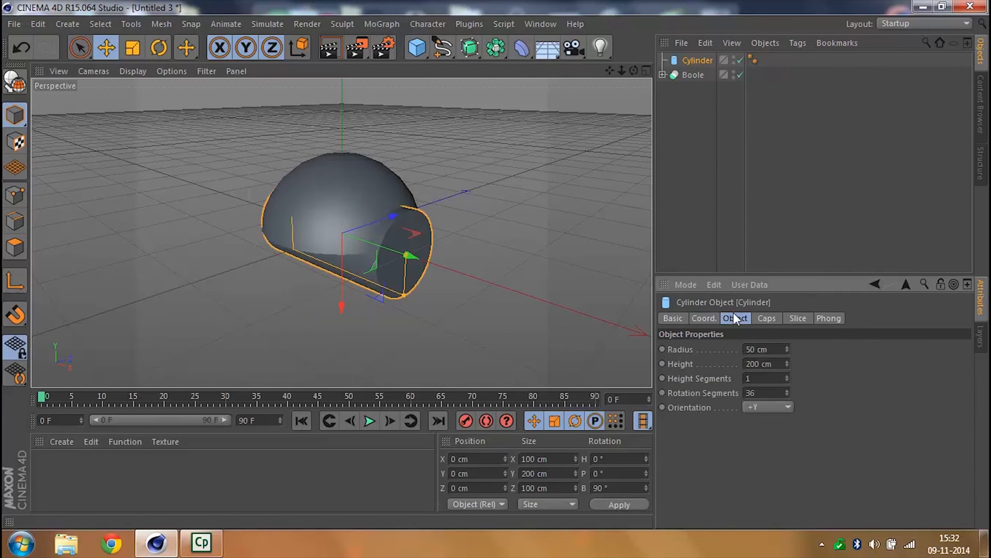
double_click(772, 349)
text(20)
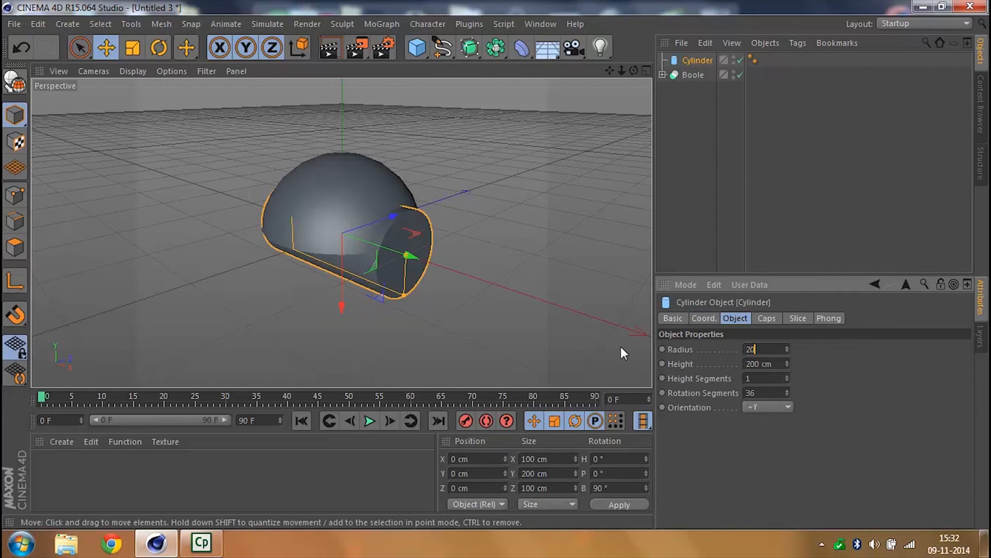
key(Return)
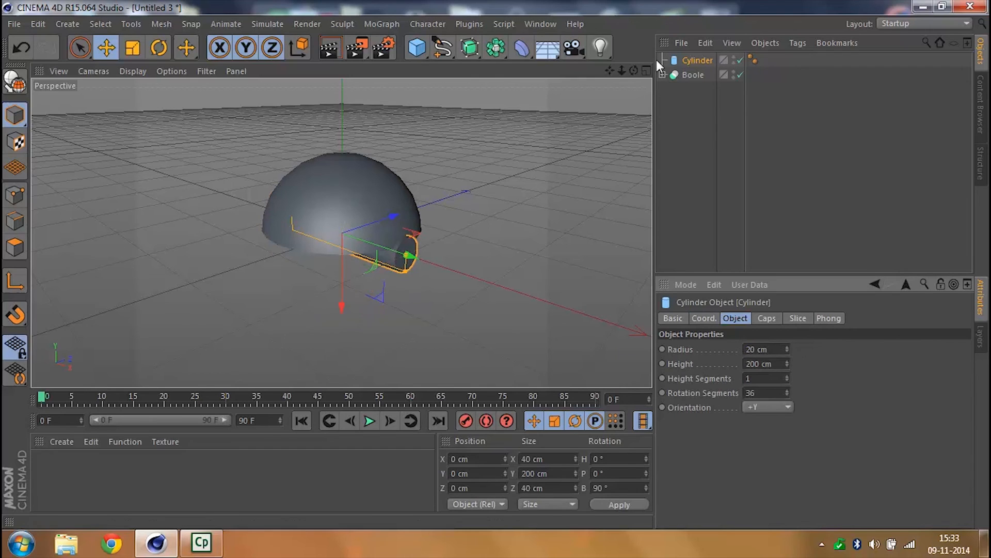
drag(786, 363, 447, 259)
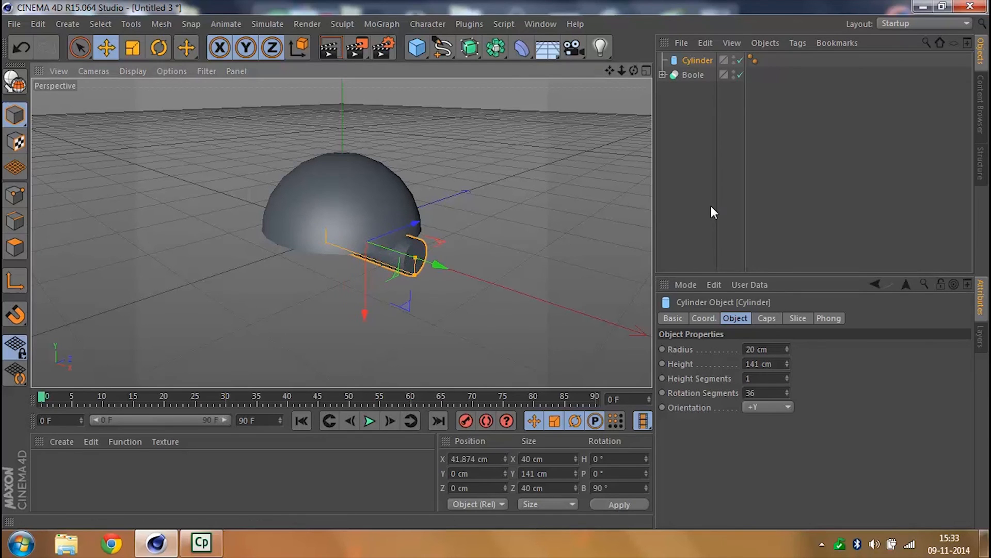
- Lower the cube inside the Boole slightly so the half sphere extends a little further down
click(663, 75)
click(693, 102)
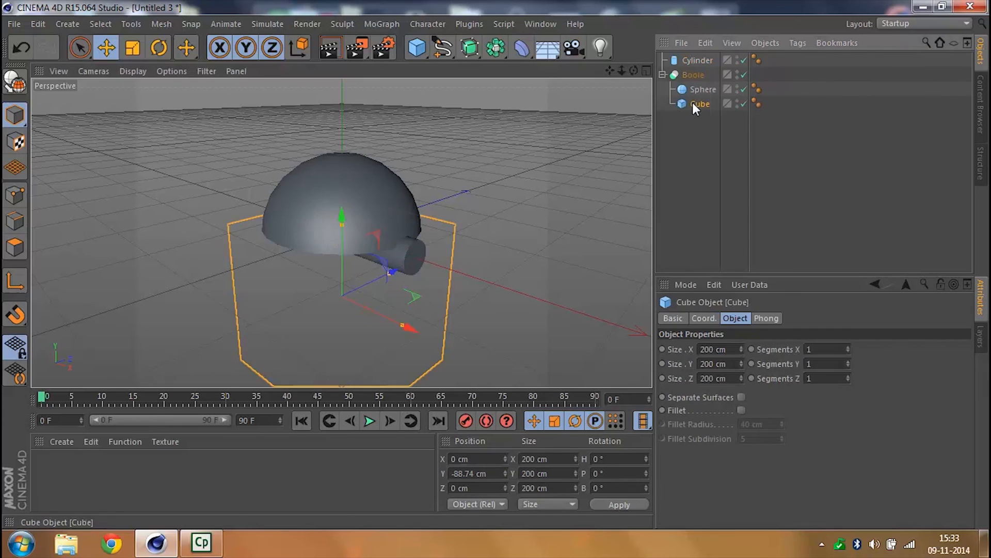
drag(342, 219, 339, 223)
click(741, 144)
click(663, 75)
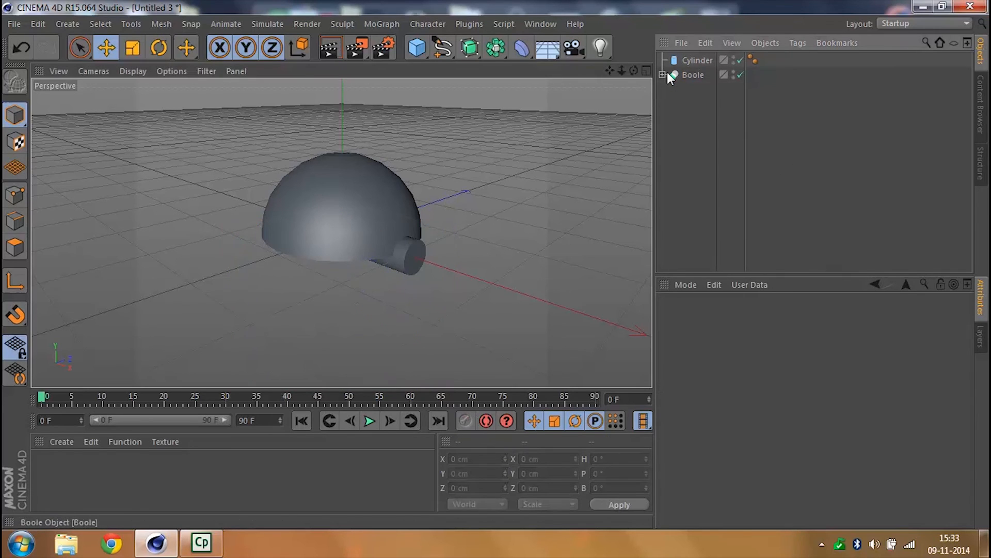
- Place the cylinder below the Boole in the object hierarchy and rename the Boole as Top
drag(699, 60, 695, 96)
click(684, 135)
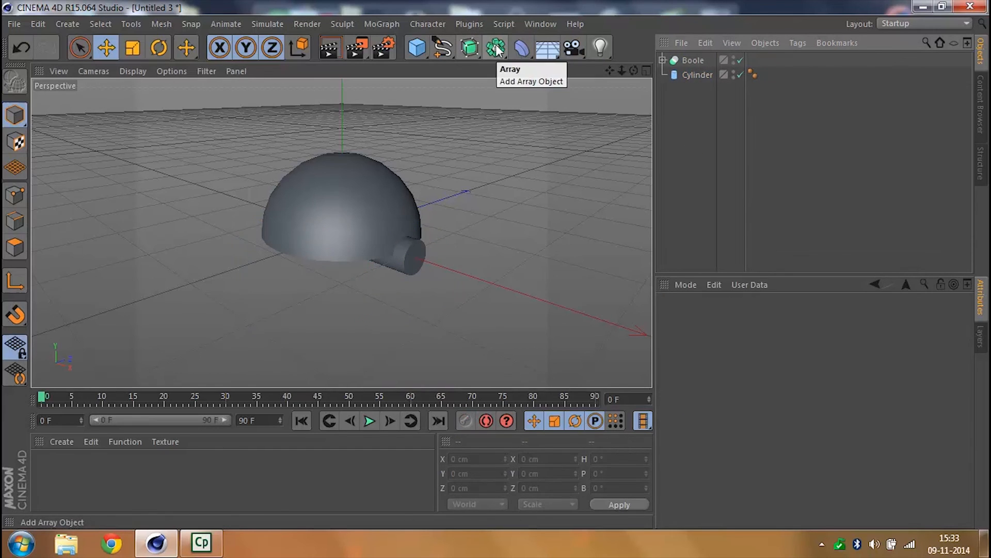
double_click(694, 61)
text(1)
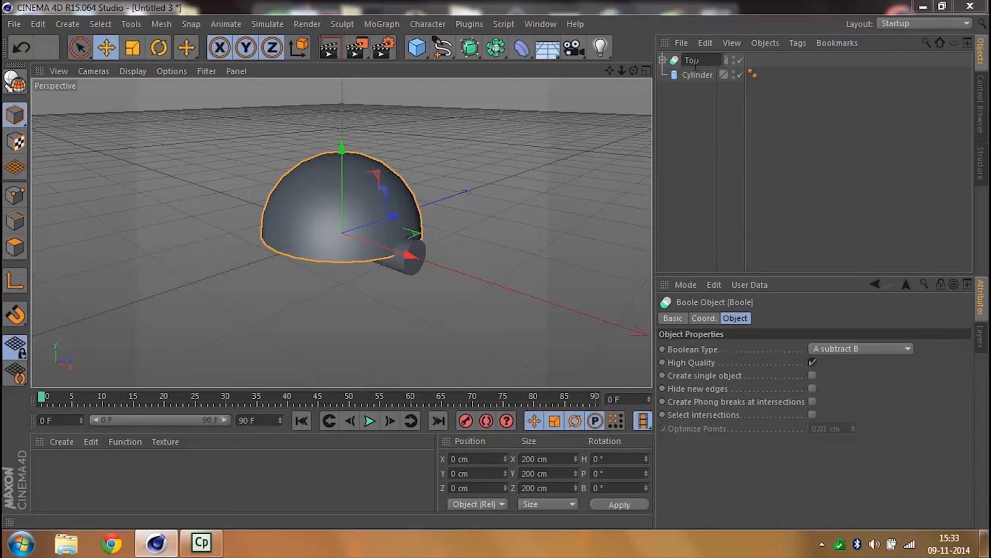
text(op)
key(Return)
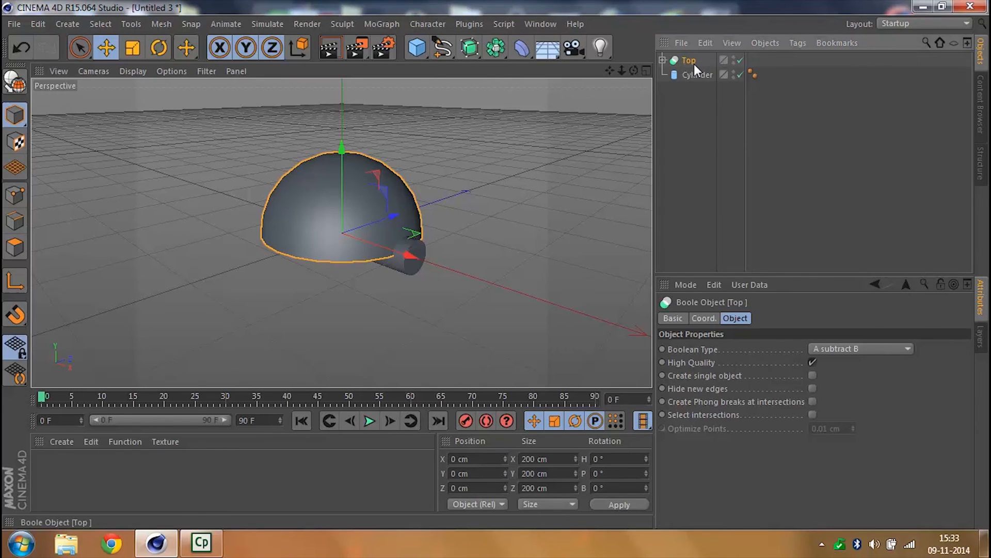
- Add a new Boole and nest Top and the cylinder inside it to subtract the cylinder from the half sphere
click(501, 48)
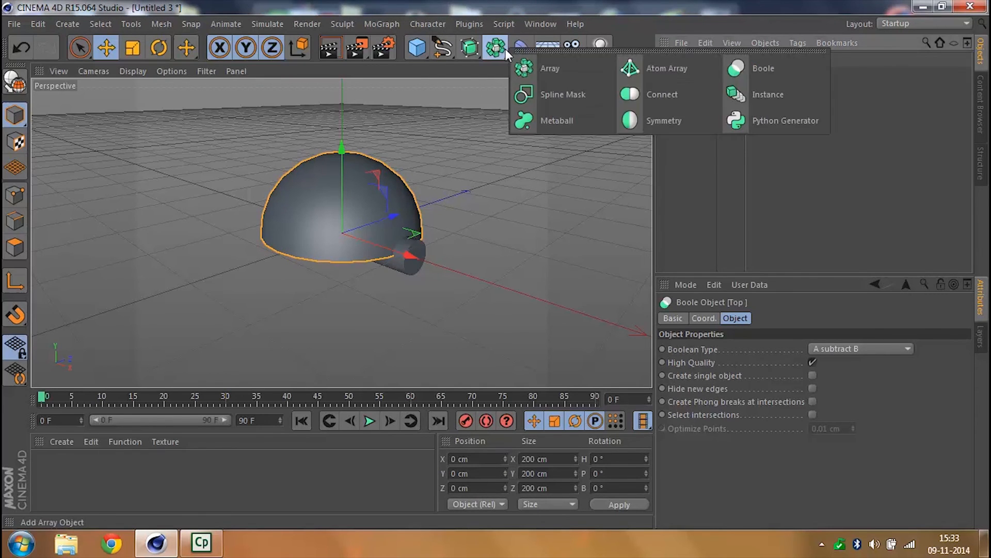
click(773, 66)
drag(694, 116, 686, 58)
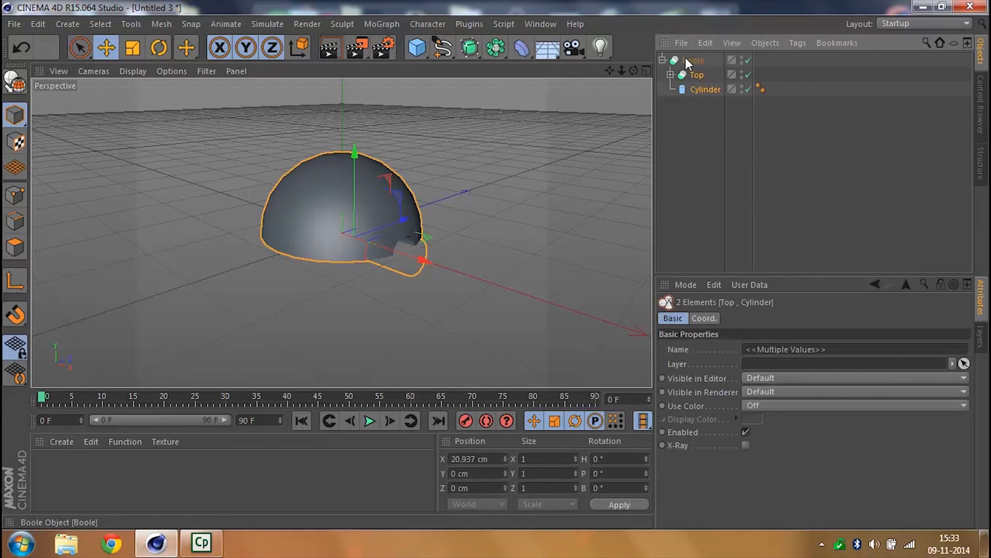
click(704, 151)
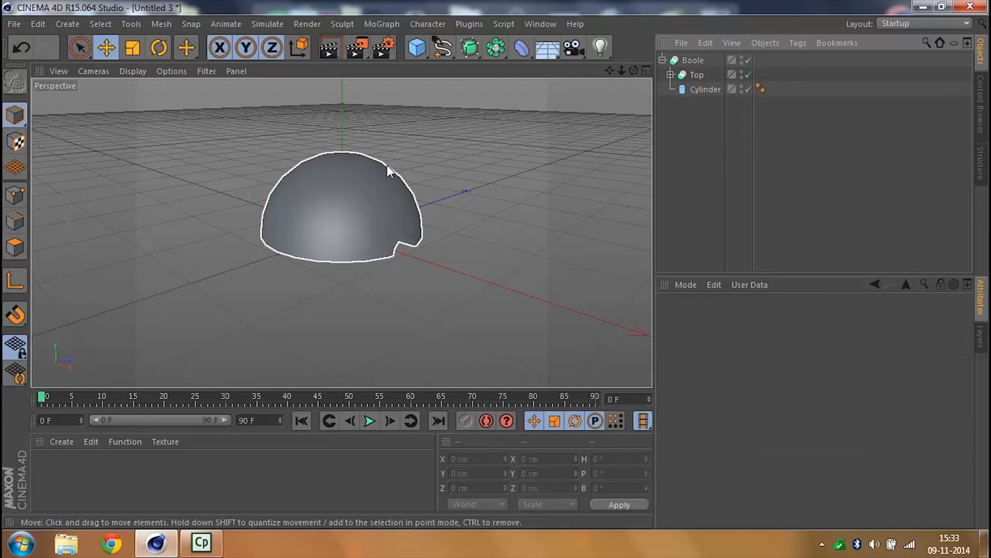
- Increase the segments of the sphere inside Top for a smoother half sphere, and collapse the hierarchy
click(670, 74)
click(711, 89)
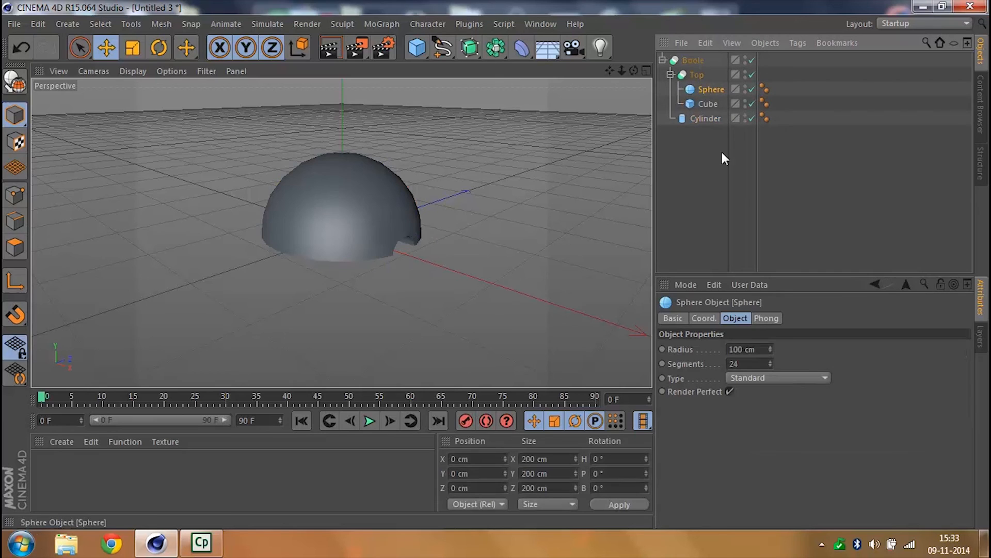
click(766, 366)
key(Return)
click(674, 141)
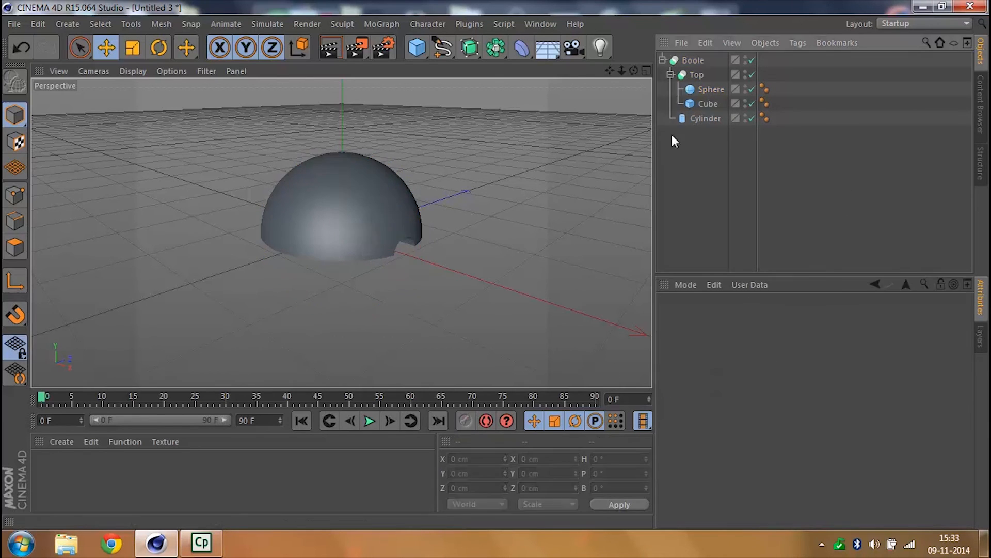
click(670, 74)
click(663, 59)
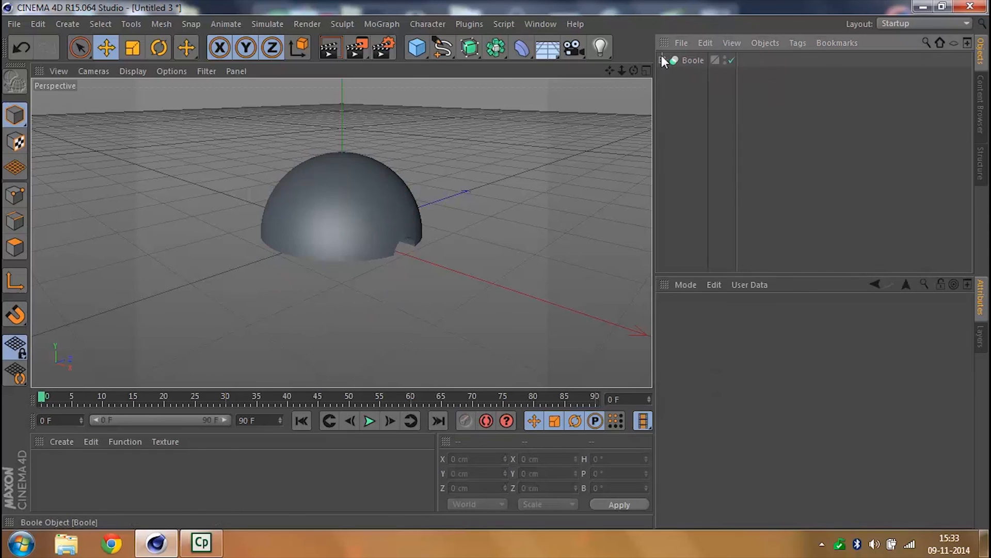
- Duplicate the outer Boole and set the copy's pitch rotation (R.P) to 180° to form the lower half
click(692, 60)
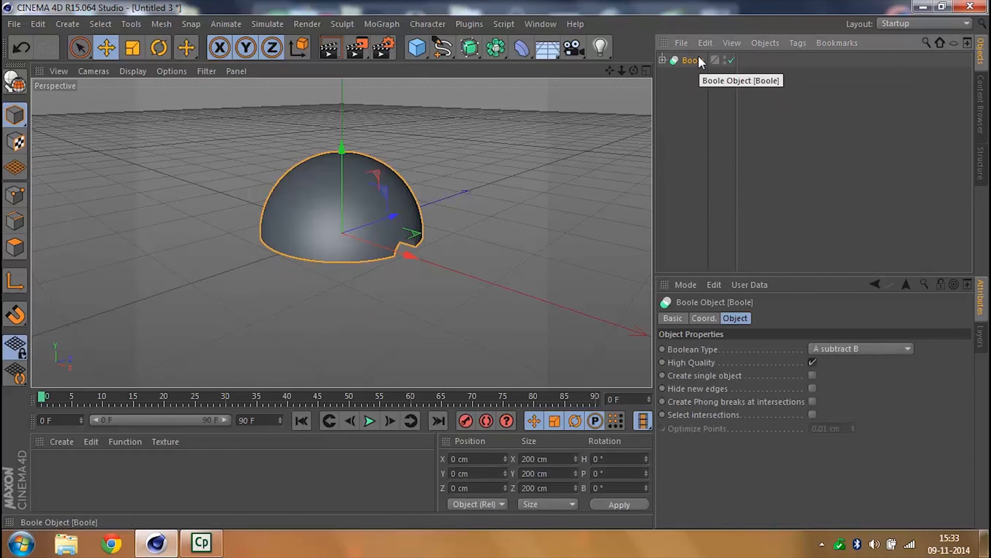
key(ctrl+c)
key(ctrl+v)
click(704, 318)
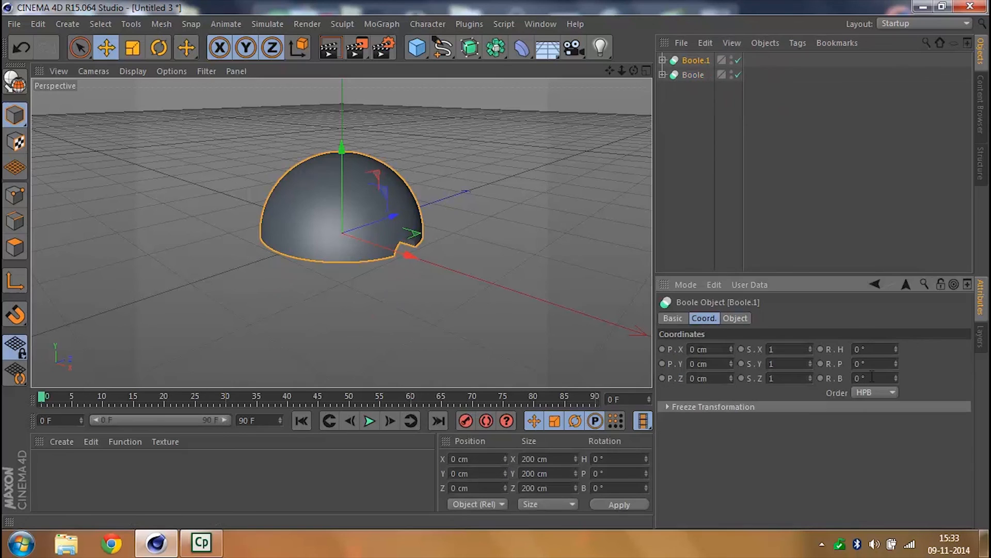
drag(895, 362, 669, 364)
text(18)
key(Return)
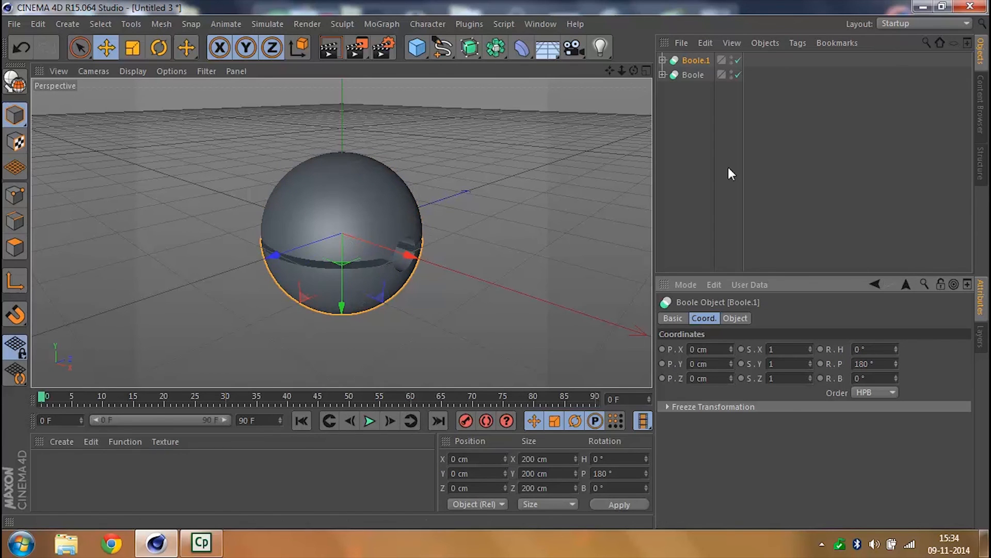
- Raise the cube inside the original Boole's Top to a Y position of -92.968 cm
click(674, 186)
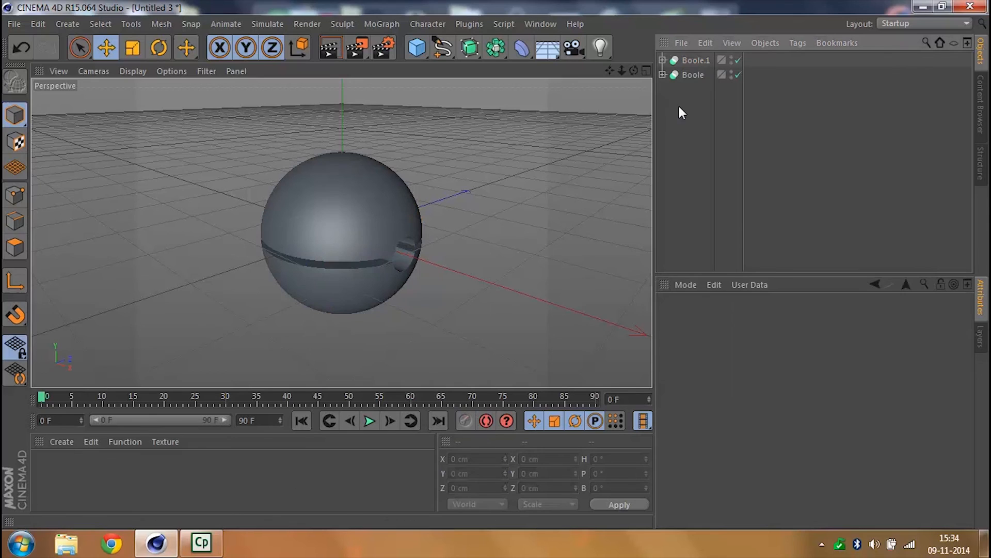
click(662, 74)
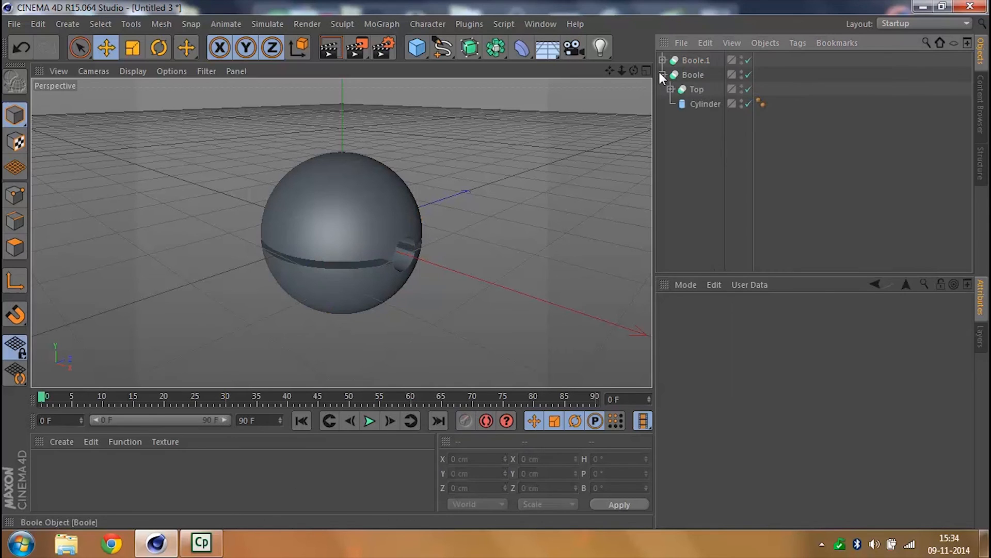
click(671, 89)
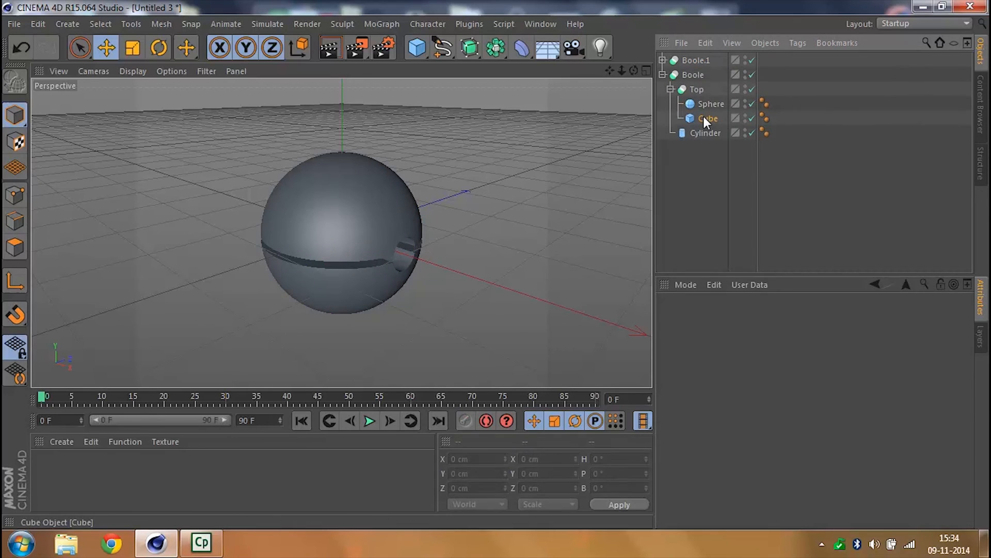
click(705, 118)
click(731, 366)
click(731, 366)
click(730, 360)
click(730, 360)
click(730, 360)
click(729, 359)
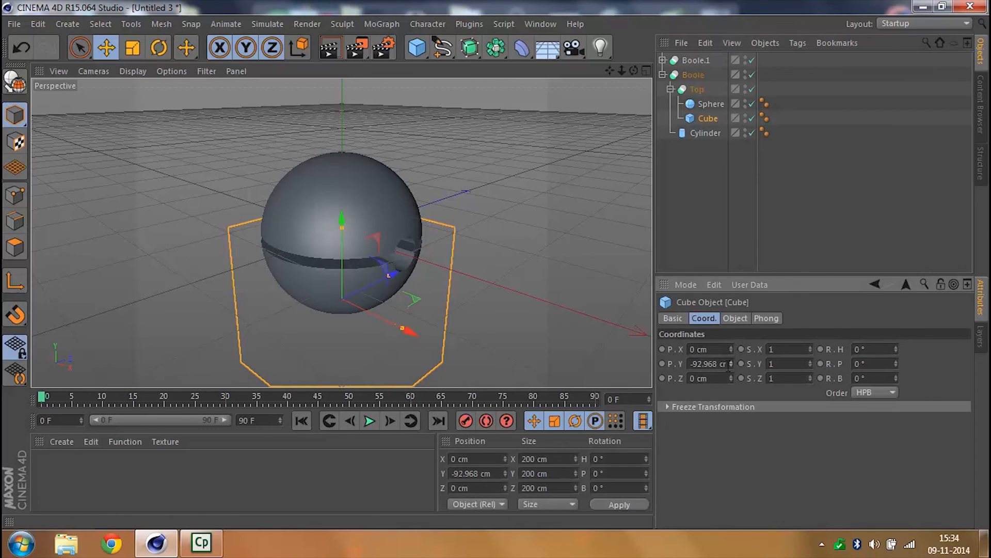
- Set the Y position of the cube inside Boole.1's Top to -94.968 cm
click(663, 75)
click(663, 60)
click(671, 75)
click(716, 89)
click(706, 105)
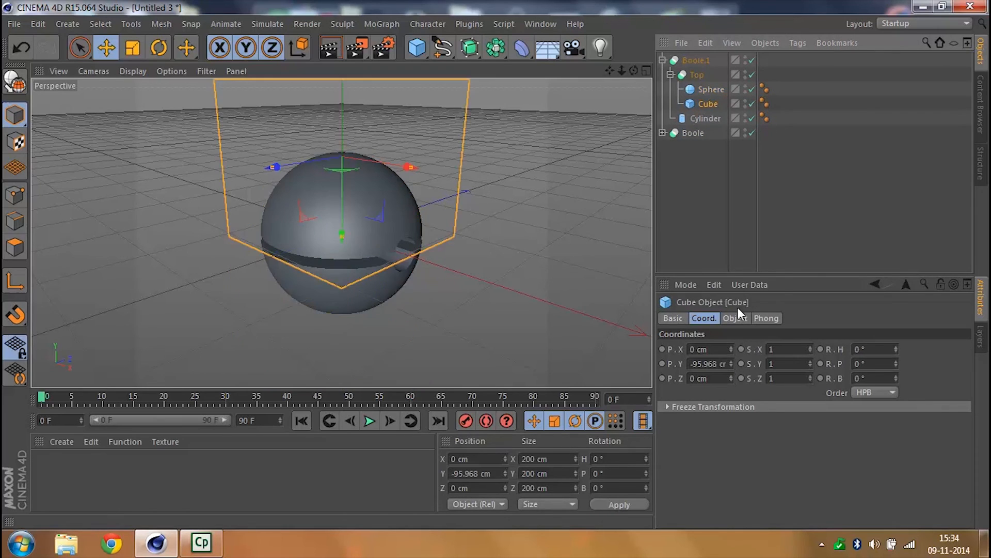
click(731, 361)
click(731, 361)
click(730, 361)
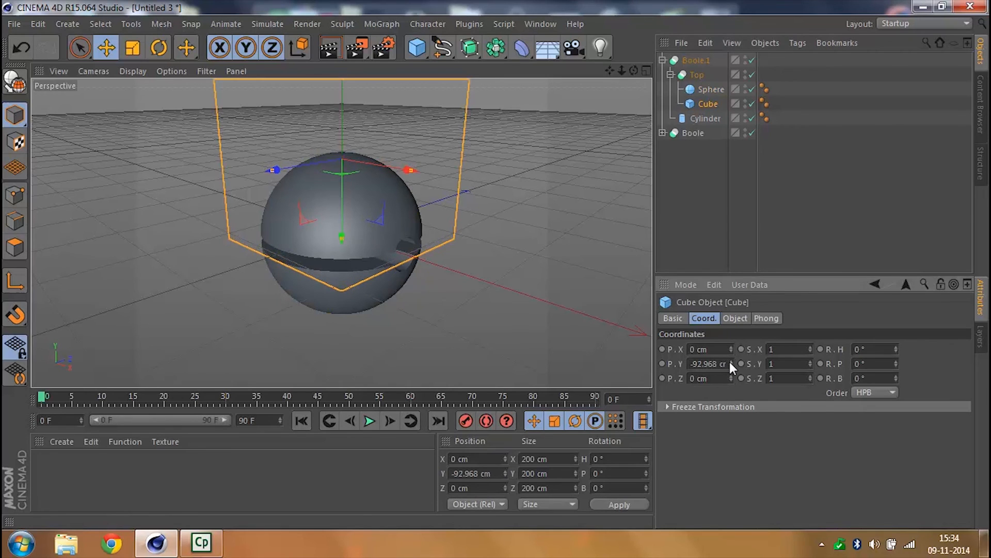
click(729, 365)
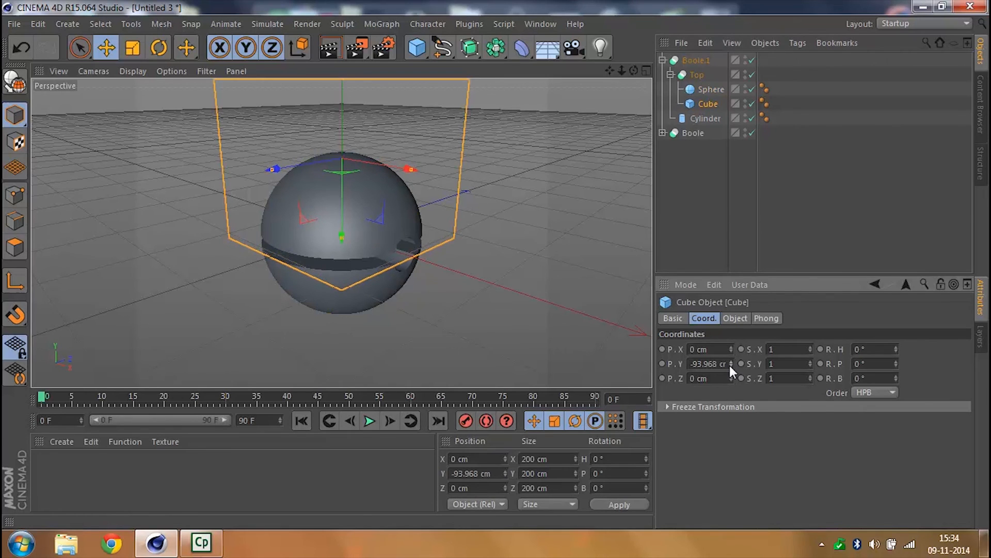
click(729, 364)
click(671, 74)
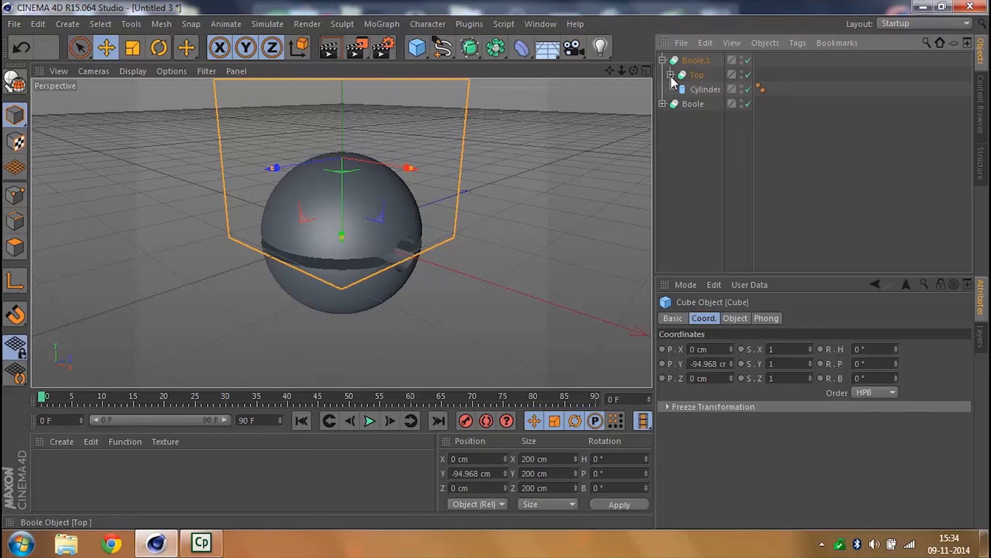
- Set the Y position of the cube inside the original Boole's Top to -94.968 cm, and collapse both Booles
click(662, 104)
click(695, 118)
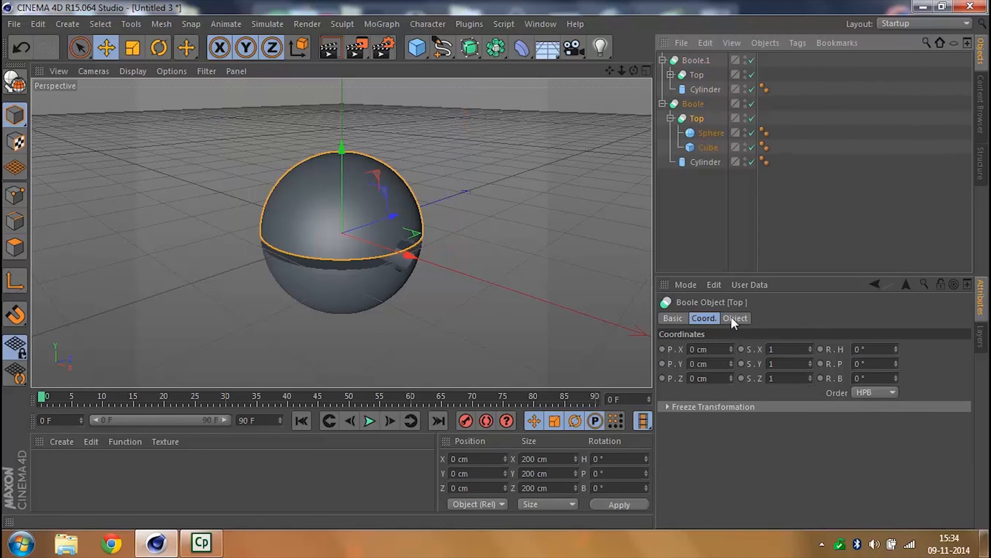
click(701, 146)
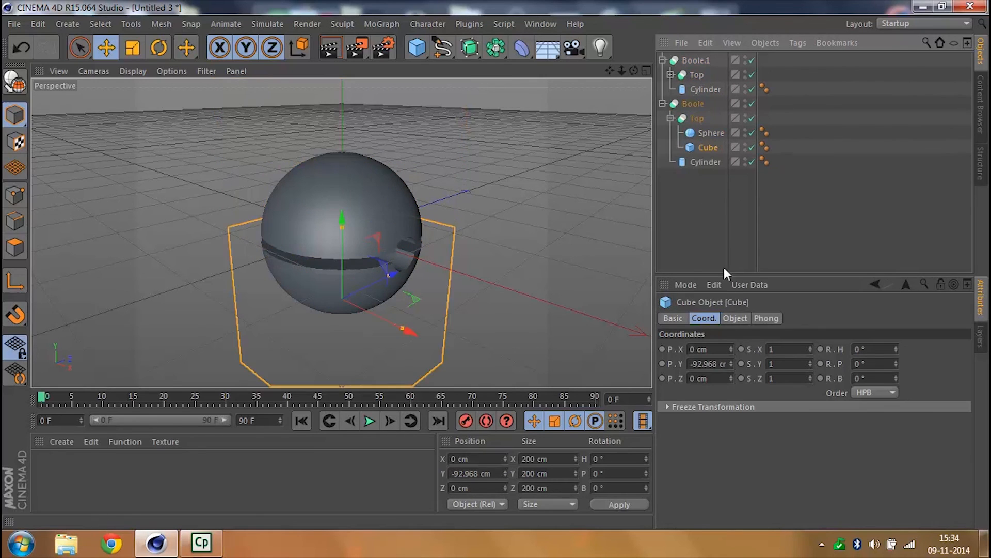
click(731, 361)
click(731, 362)
click(731, 365)
click(731, 365)
click(731, 365)
click(732, 365)
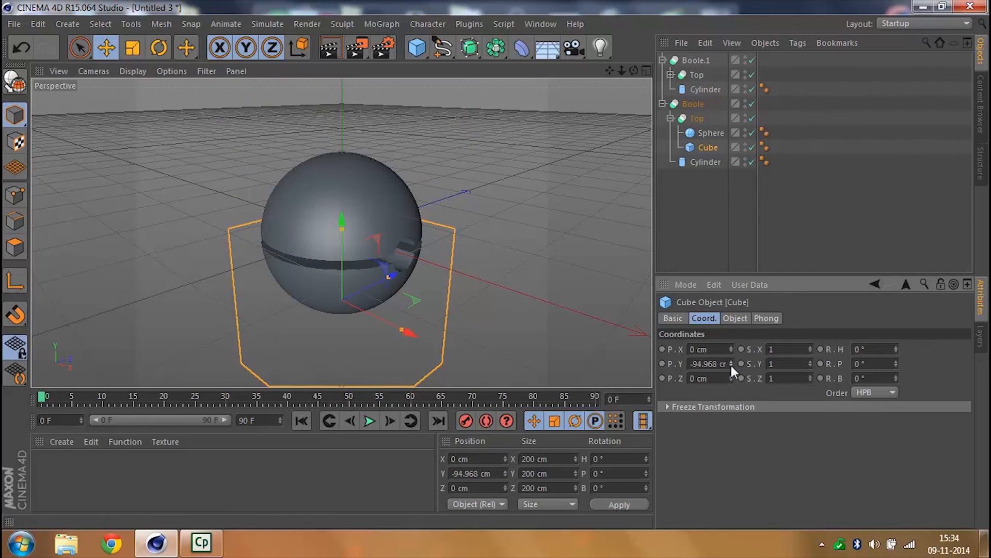
click(728, 179)
click(662, 60)
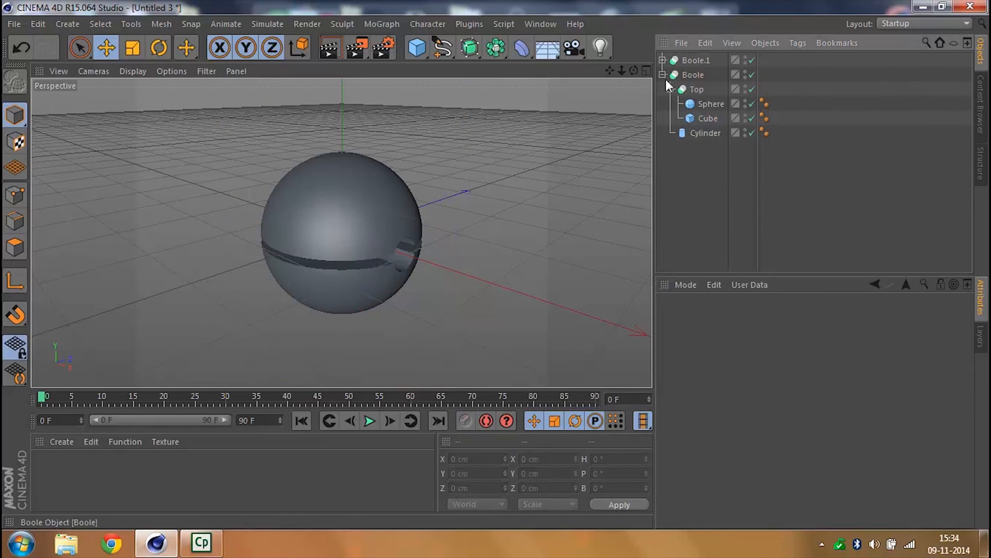
click(662, 75)
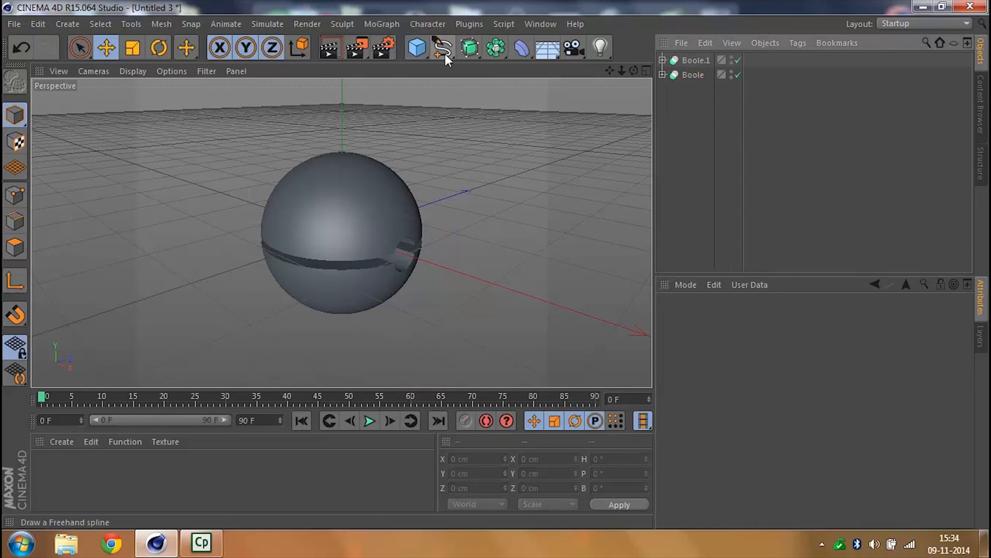
- Add a sphere at the centre of the ball and set its segments to 100
click(421, 51)
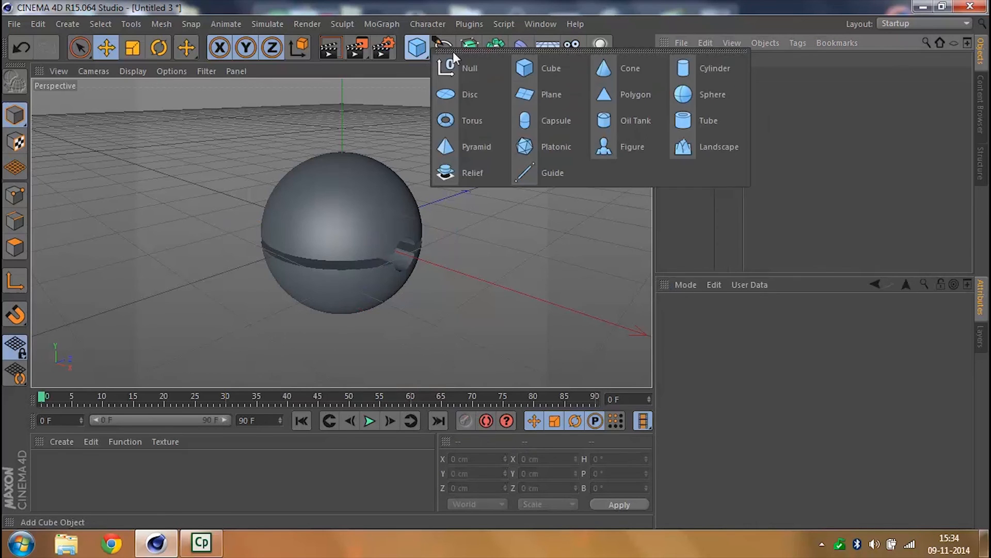
click(695, 99)
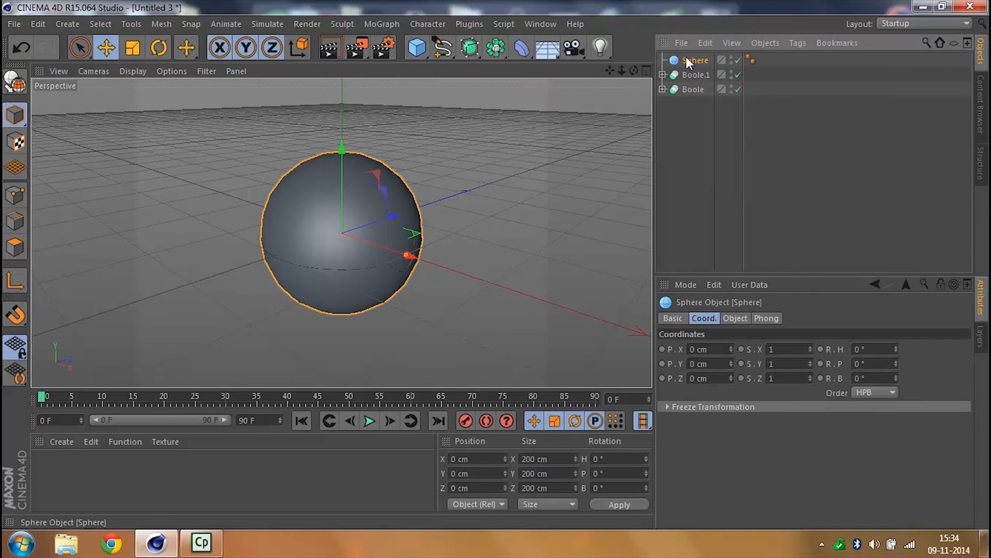
click(742, 321)
double_click(744, 364)
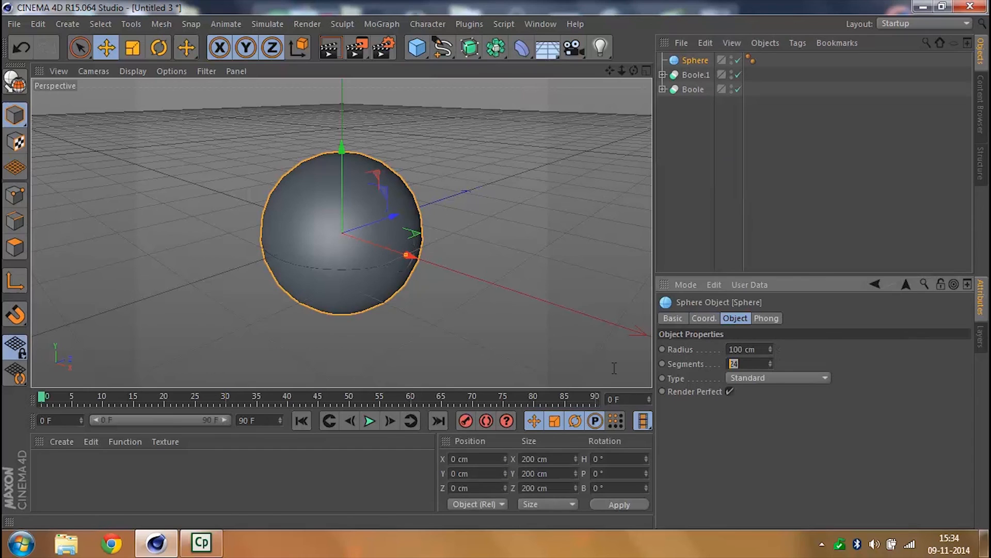
text(100)
key(Return)
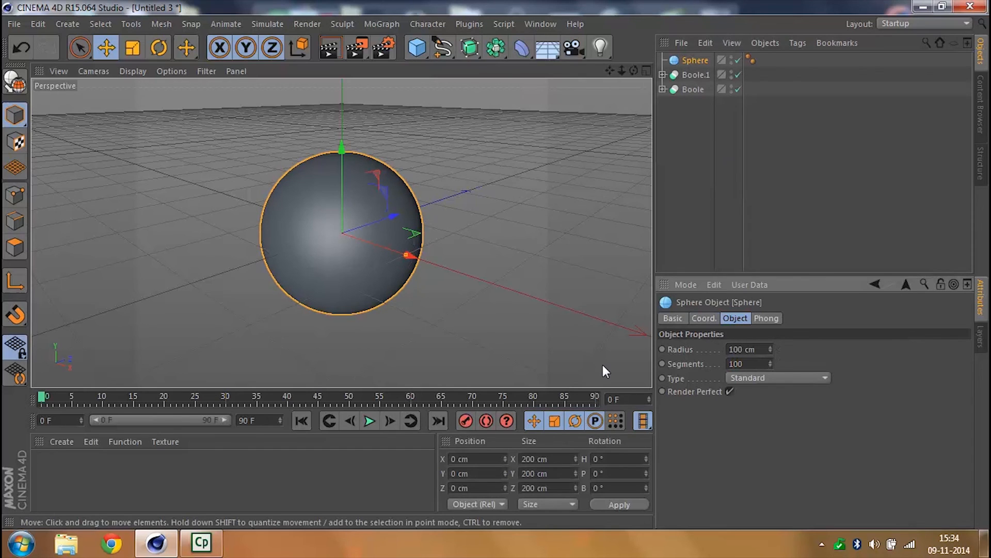
- Set the new sphere's radius to 95 cm so it sits just inside the two half shells
click(753, 349)
click(450, 355)
click(736, 261)
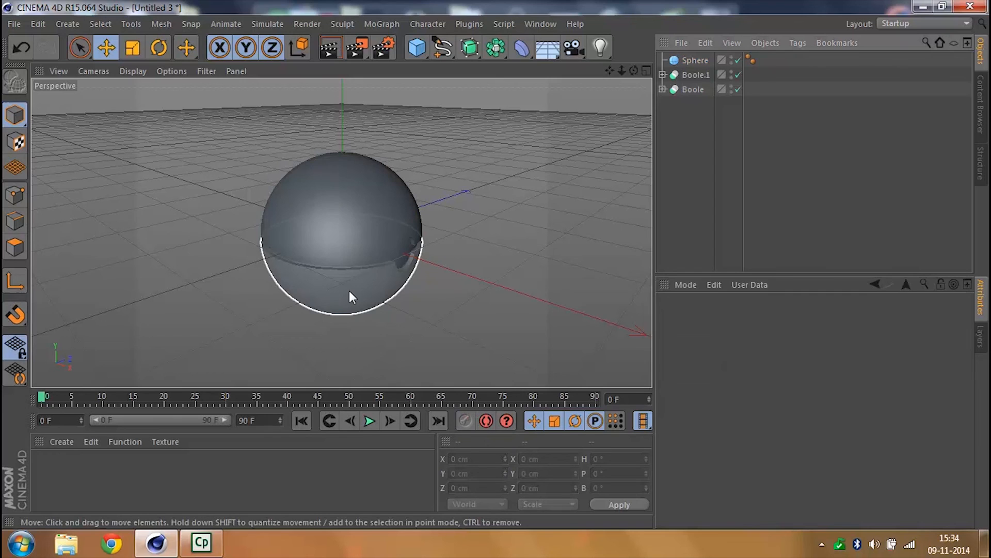
click(356, 261)
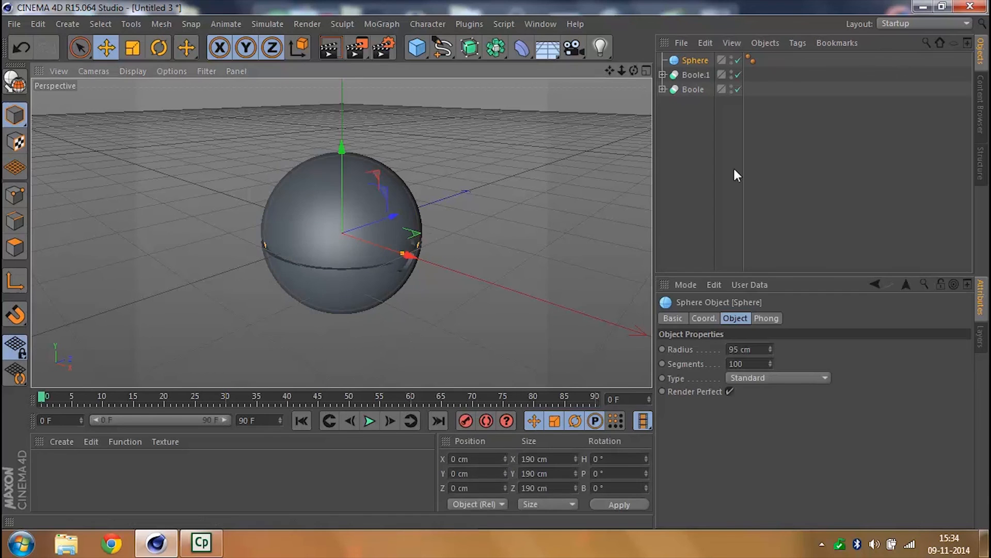
click(673, 151)
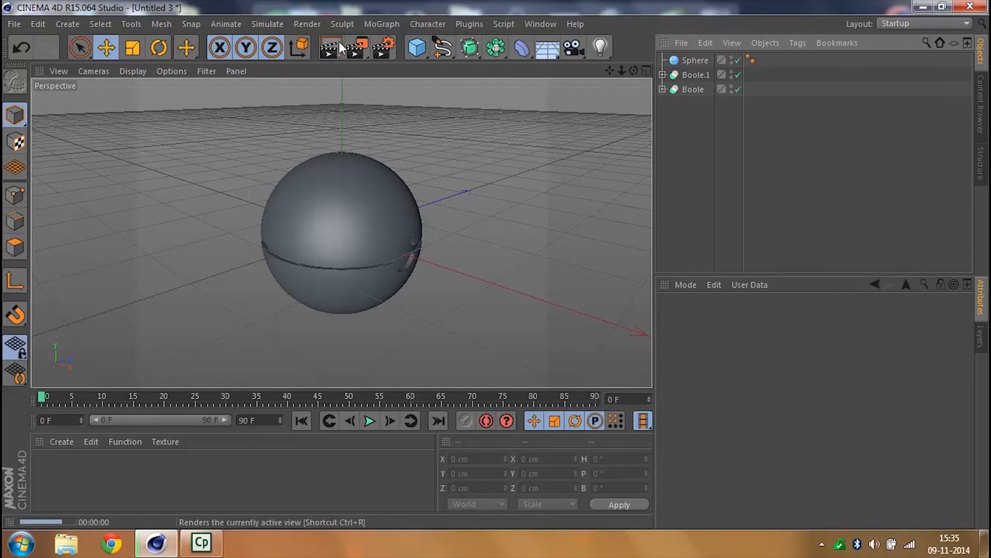
- Render the view of the ball, and switch to Pokeball - Luminious Tutorials.c4d to render the finished ball for comparison
click(337, 44)
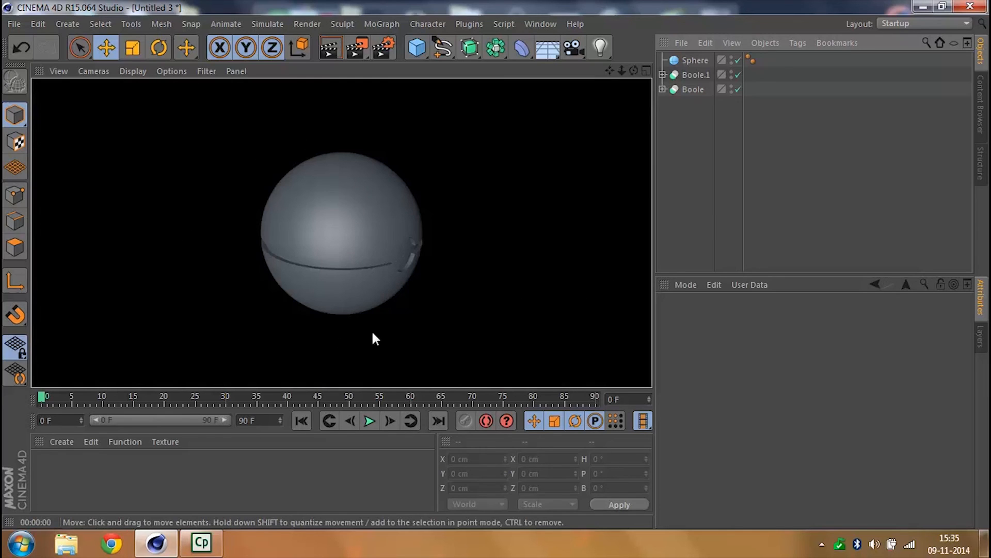
click(539, 25)
click(584, 352)
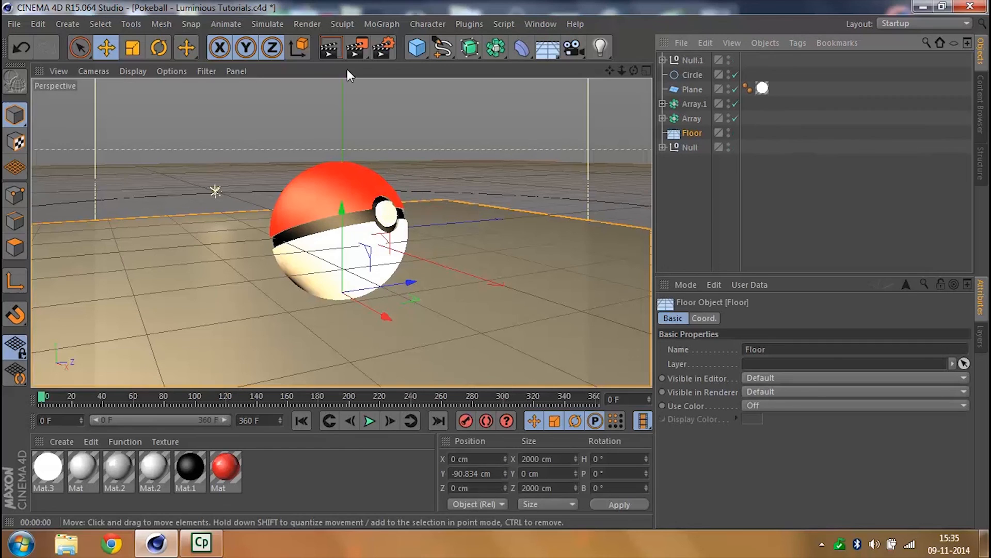
click(330, 48)
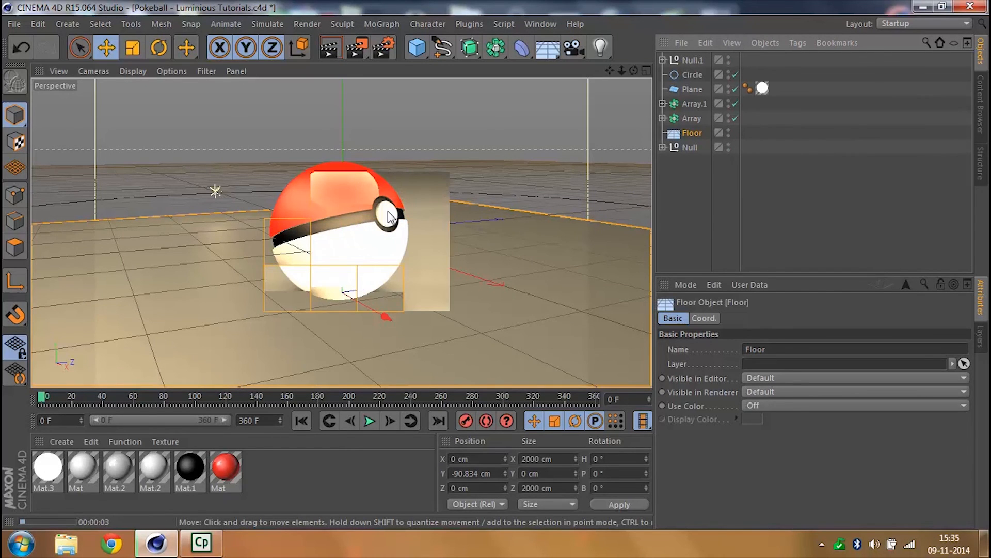
- Examine the finished ball's button up close, check its cylinder's radius and height, and render the view
click(737, 206)
mouse_move(620, 75)
mouse_down()
mouse_move(611, 77)
mouse_move(629, 72)
mouse_move(609, 75)
mouse_up()
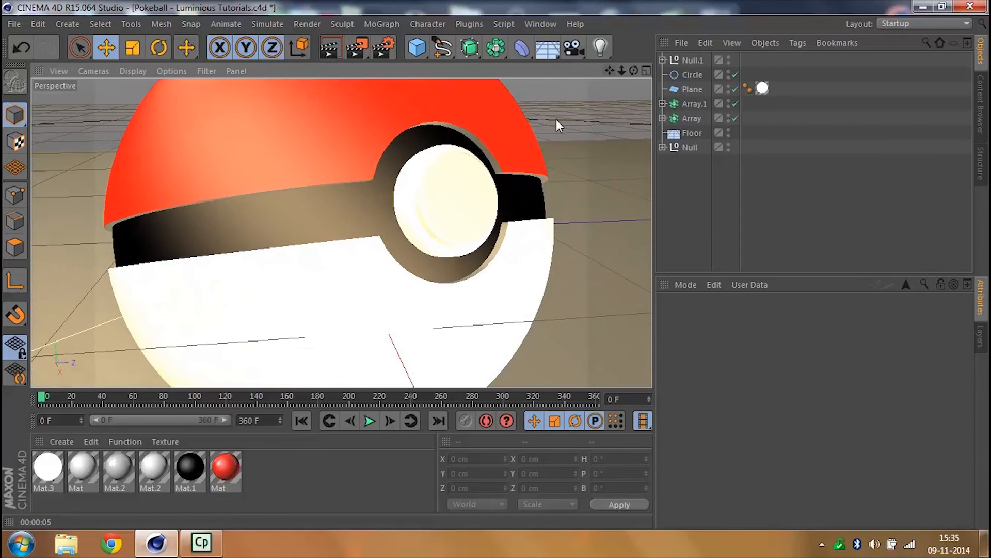
click(428, 230)
click(412, 164)
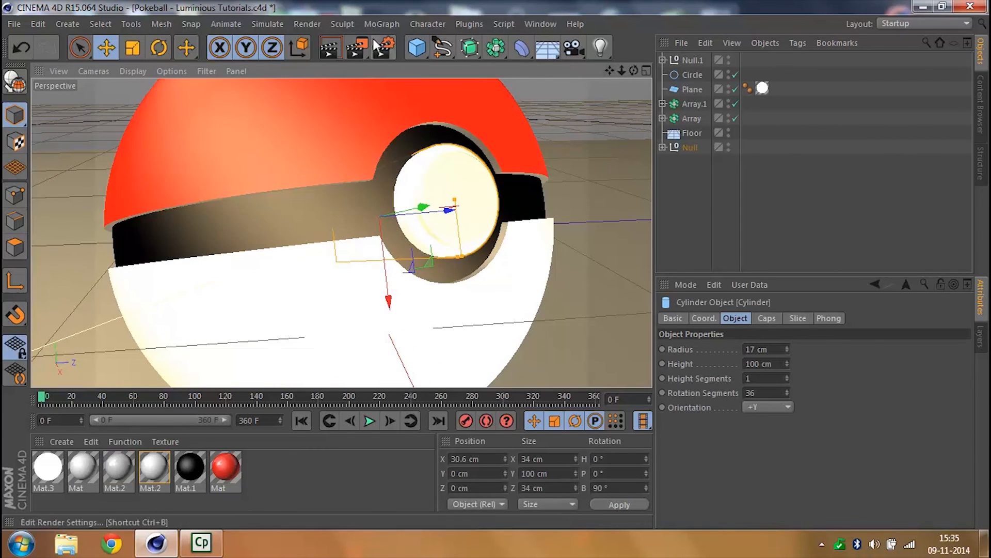
click(332, 43)
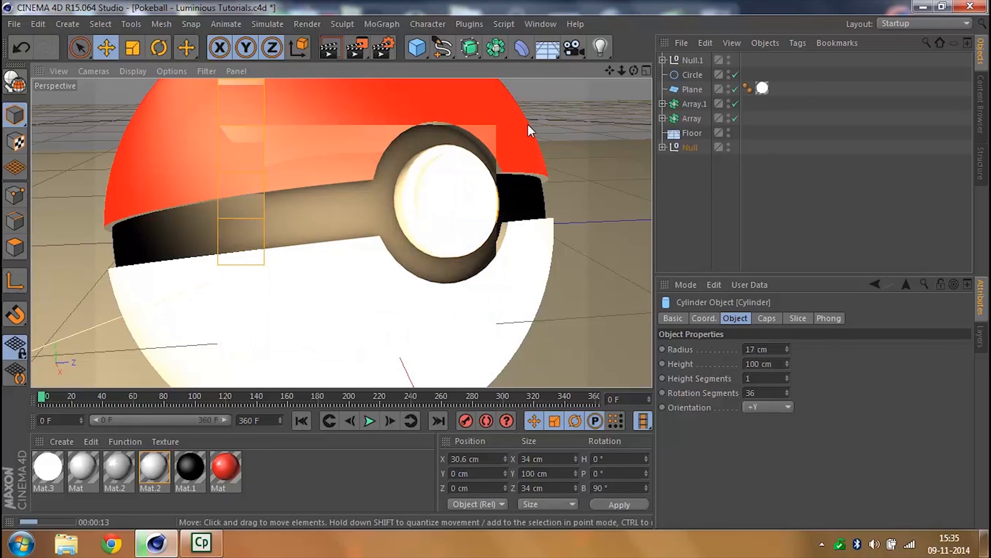
click(807, 246)
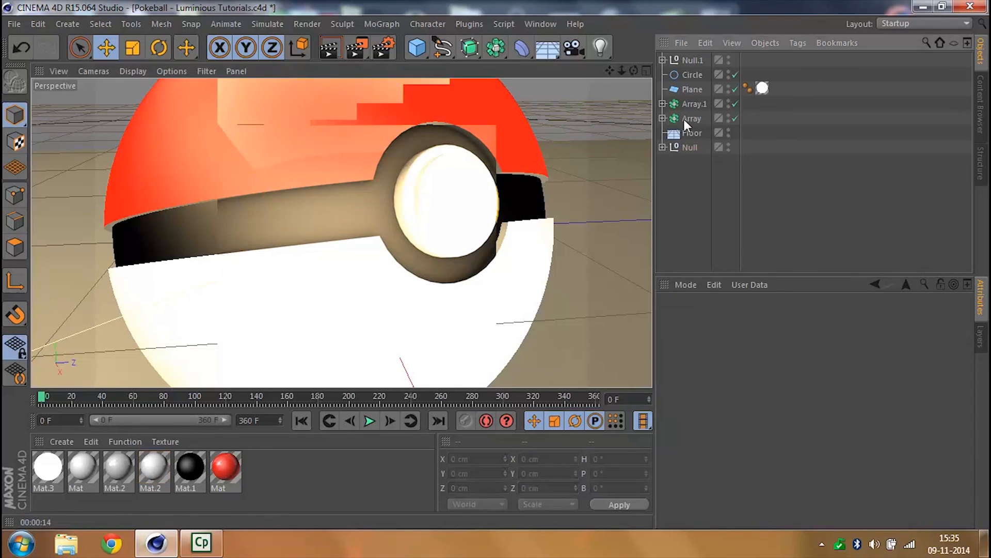
- Restore the reference scene's wide view of the ball and switch back to the Untitled 3 document
click(687, 60)
click(662, 60)
click(661, 59)
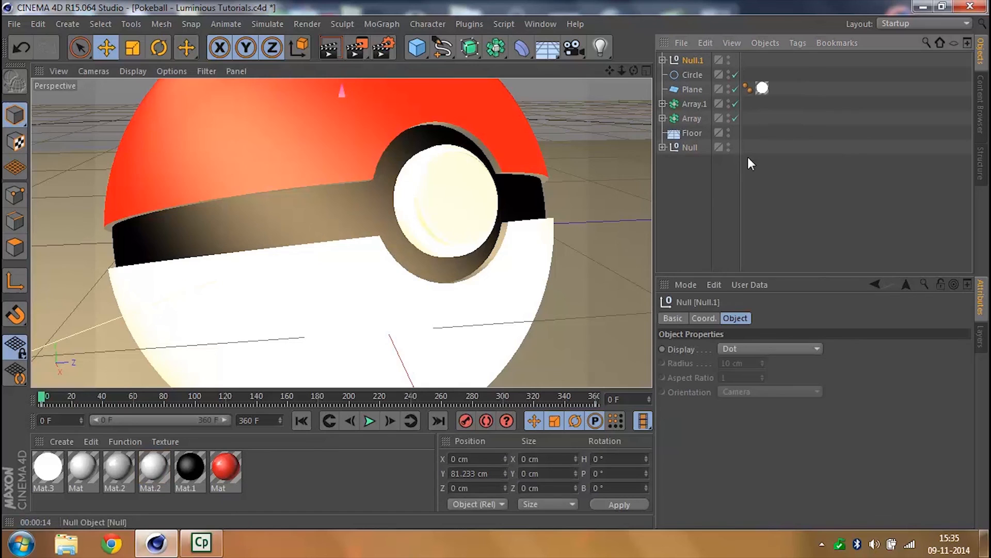
key(ctrl+z)
click(540, 23)
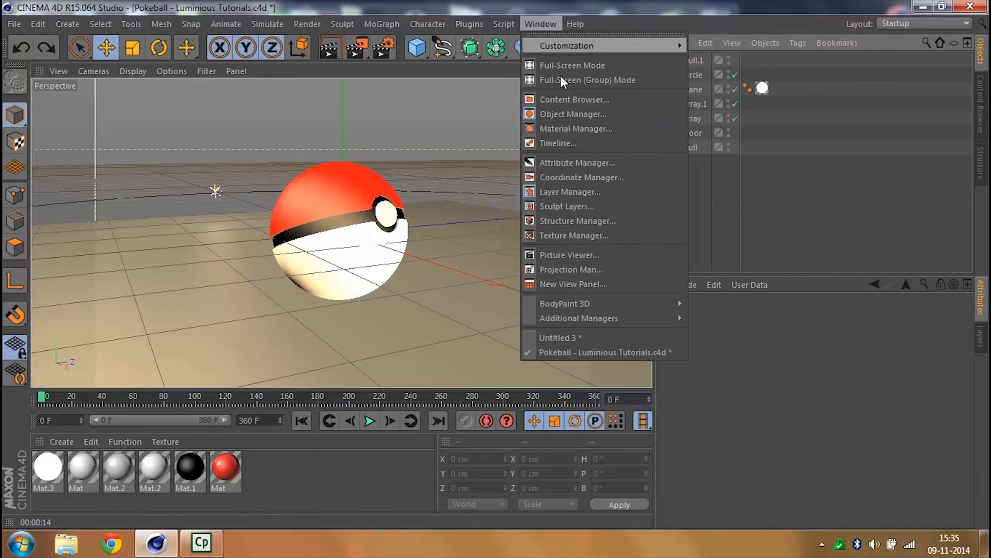
click(640, 338)
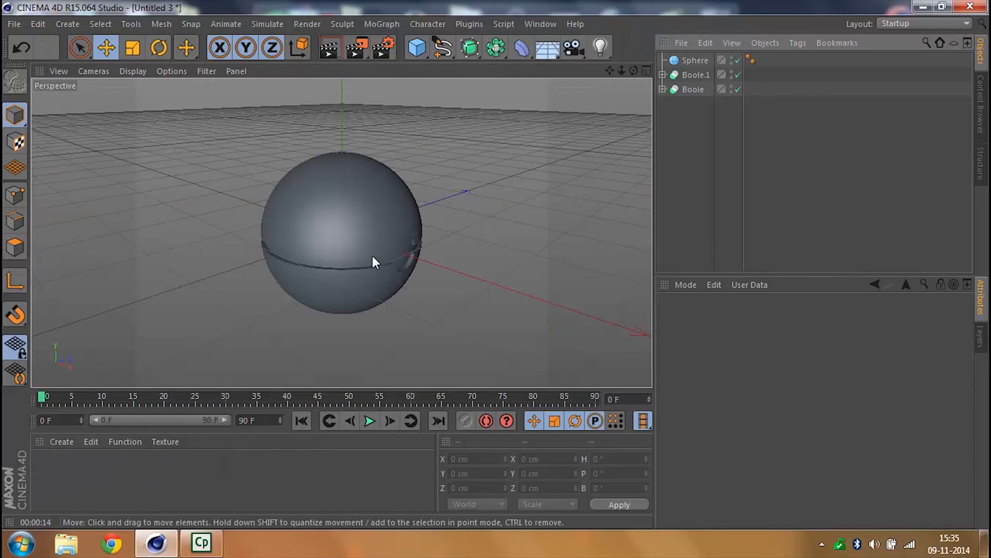
- Add a cylinder at the ball's centre and set its bank rotation (R.B) to 90° so it points at the button opening
click(416, 48)
click(707, 67)
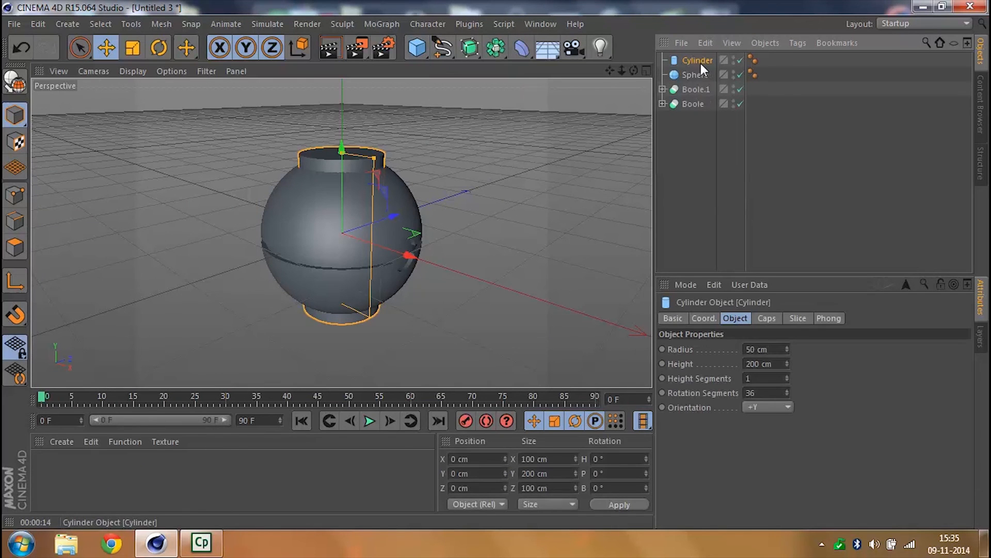
click(708, 318)
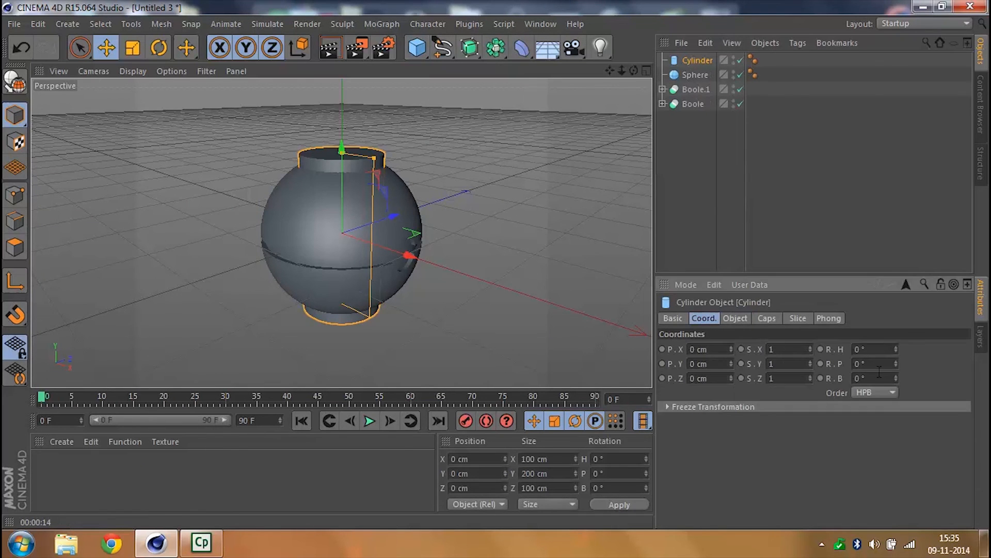
text(20)
key(Return)
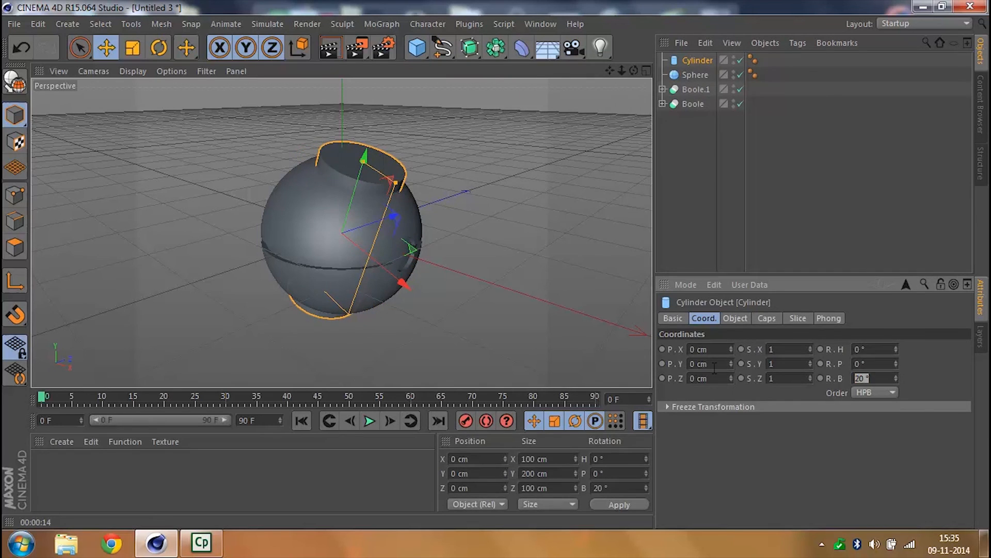
key(Return)
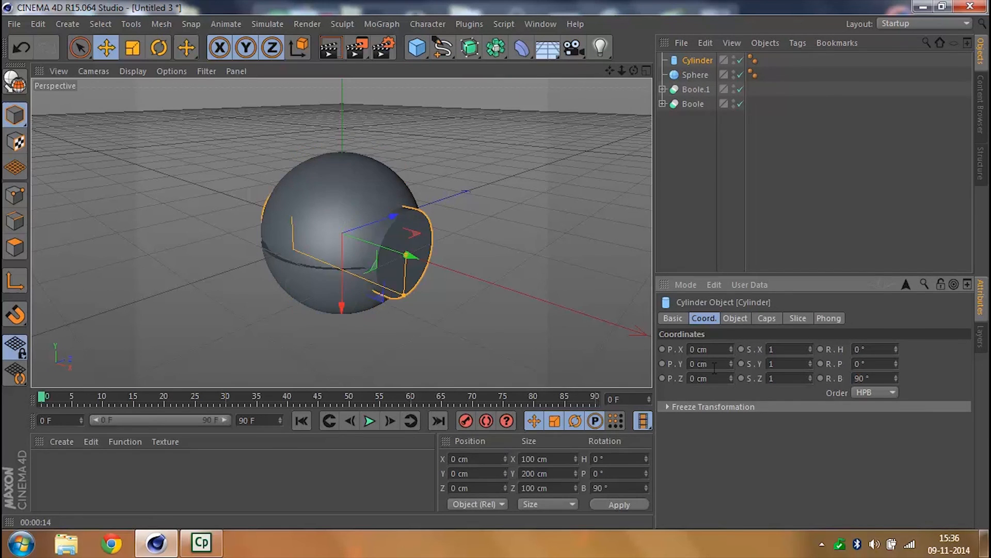
- Set the cylinder's radius to 18 cm and its height to 105 cm
click(743, 319)
double_click(781, 351)
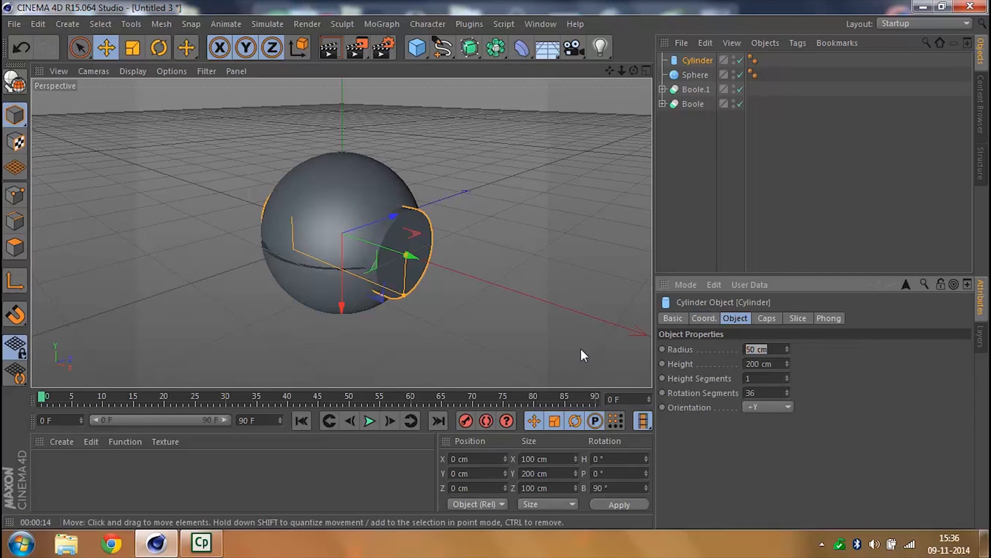
text(18)
key(Return)
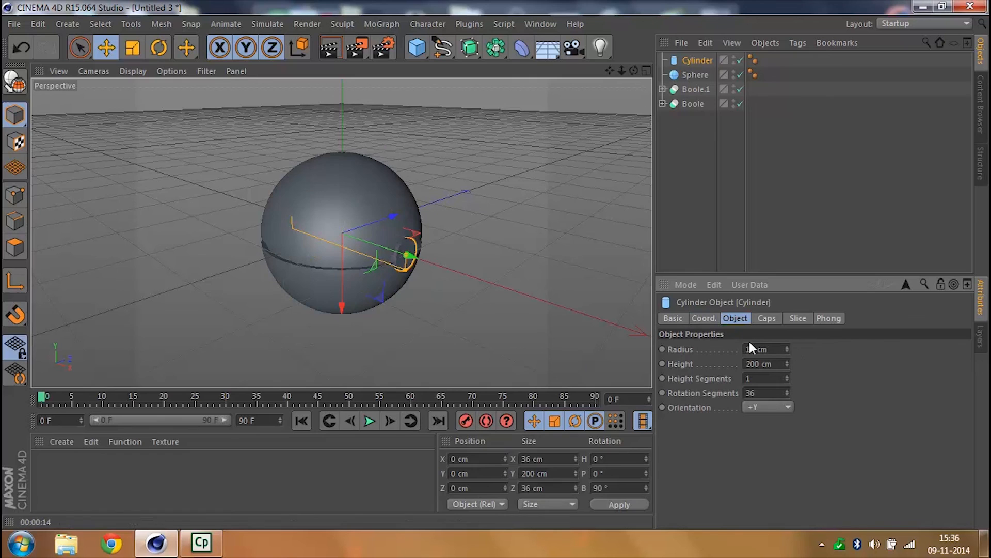
click(709, 320)
click(736, 318)
drag(788, 368, 794, 360)
- Move the cylinder out toward the button opening by setting its X position to 46 cm
click(703, 318)
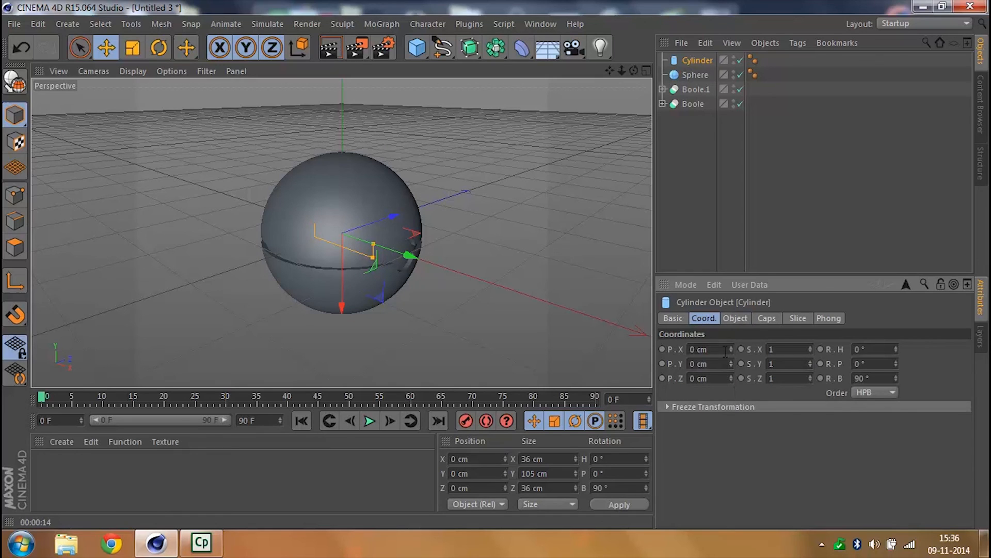
drag(731, 349, 576, 361)
text(45)
key(Return)
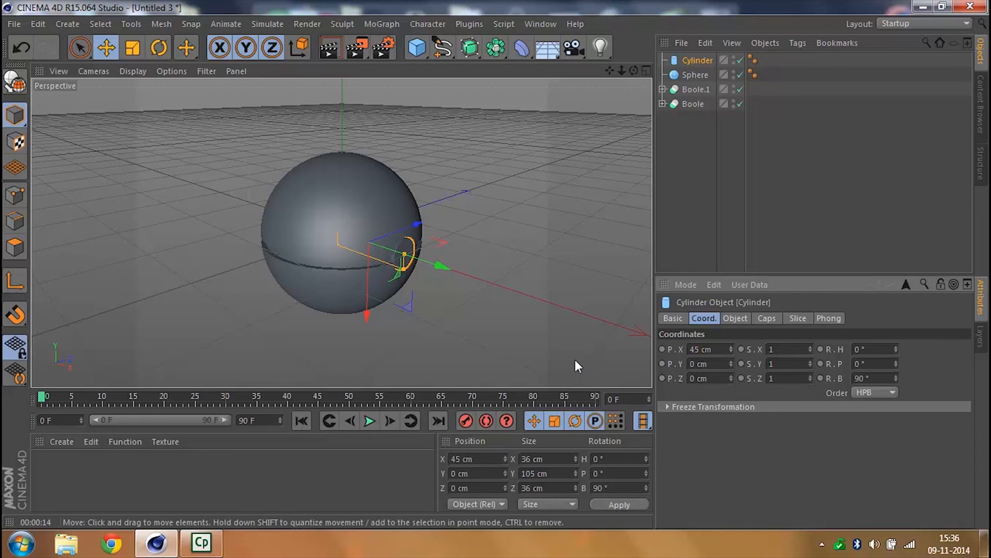
click(732, 347)
click(732, 347)
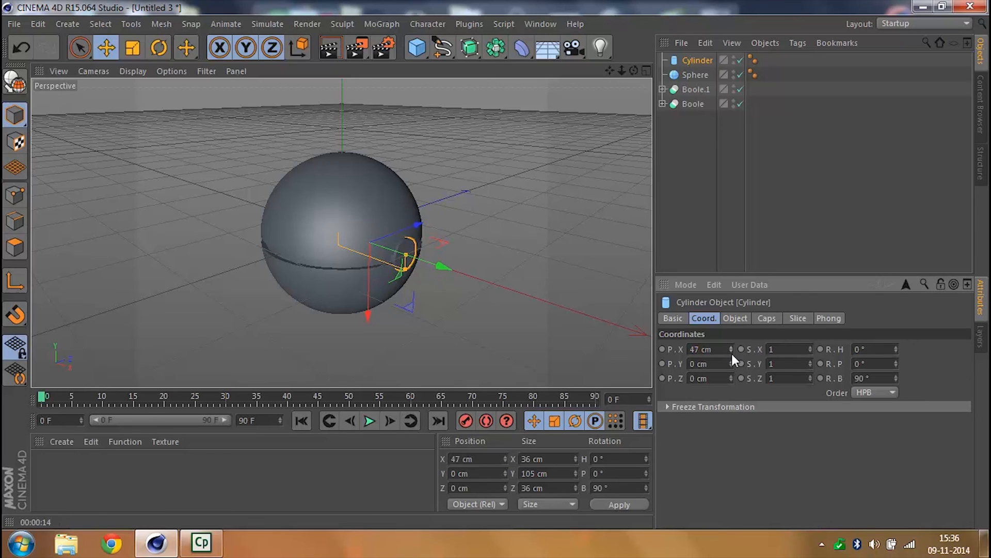
click(758, 254)
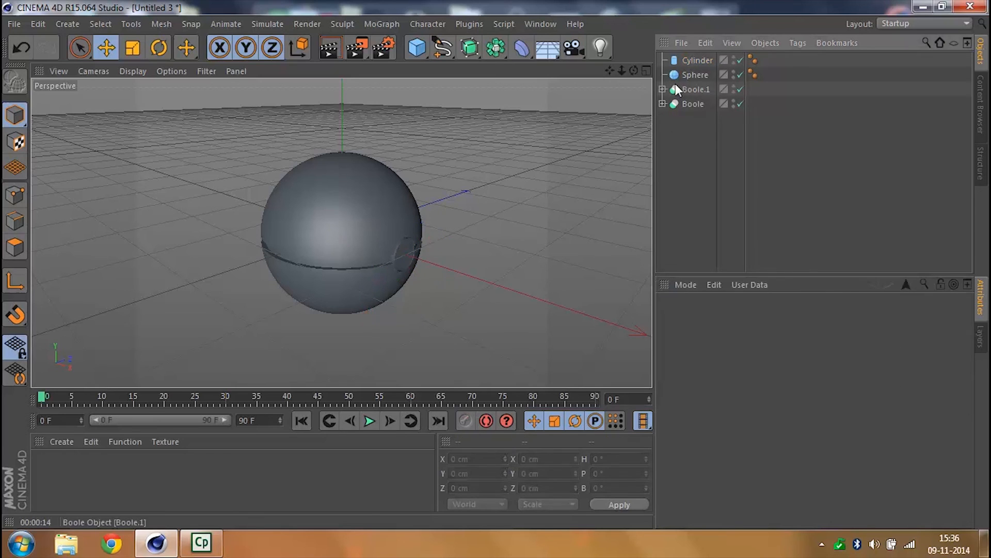
click(680, 59)
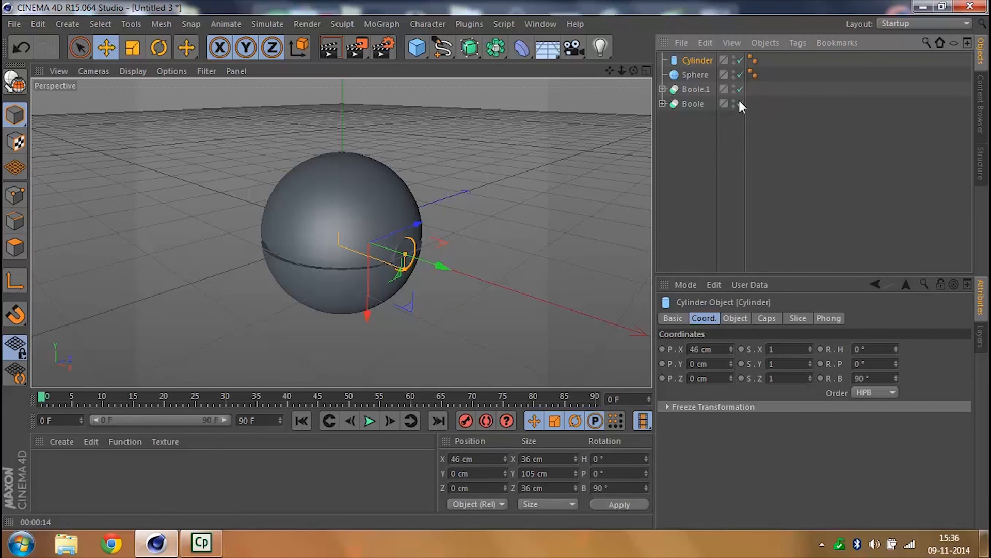
- Reduce the button cylinder's radius to 16 cm
click(735, 318)
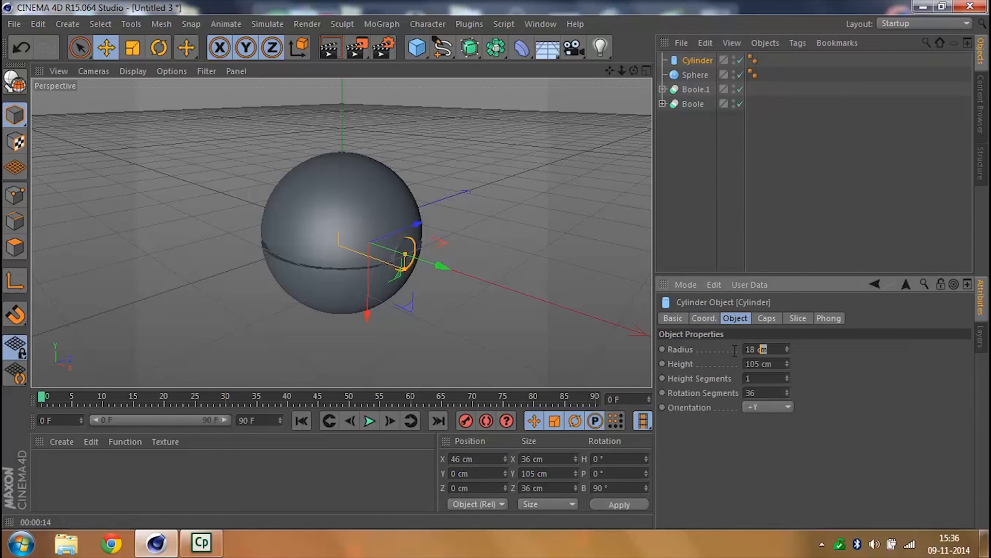
drag(735, 351, 633, 356)
text(16)
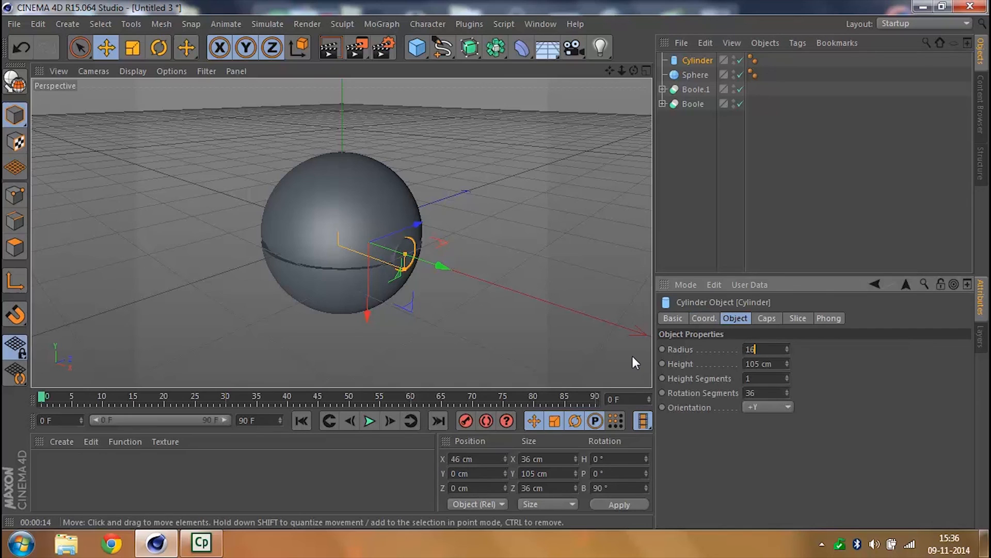
key(Return)
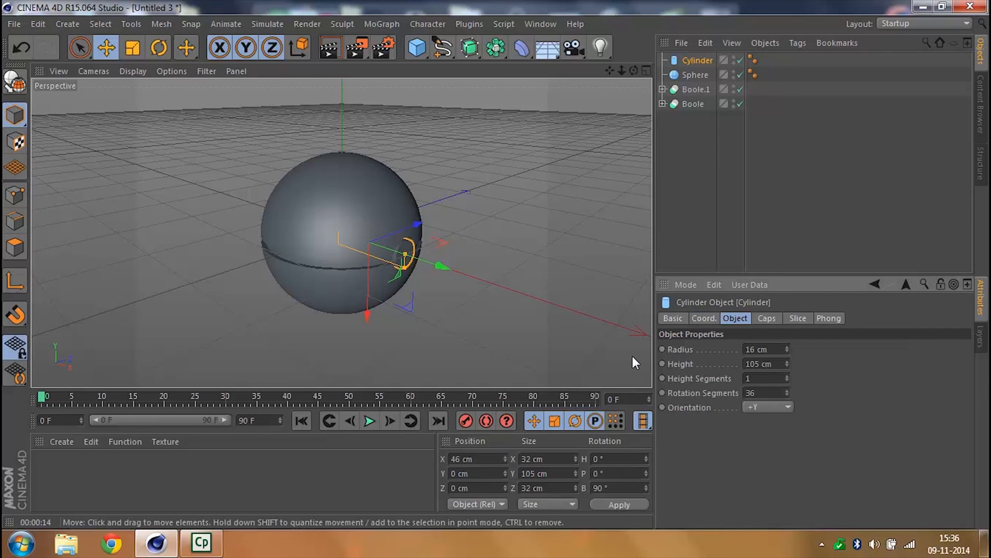
click(680, 73)
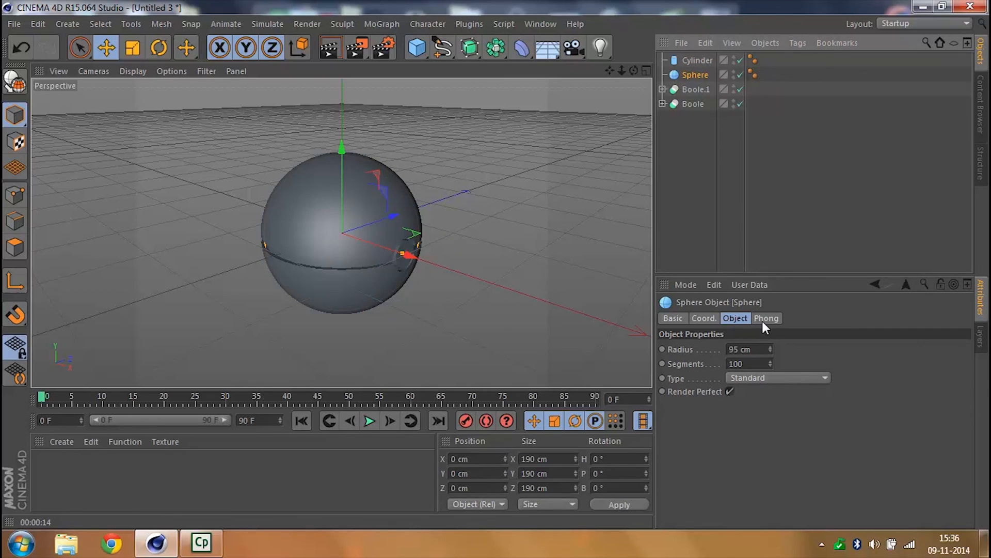
- Set the 16 cm button cylinder's X position to 47 cm
click(694, 61)
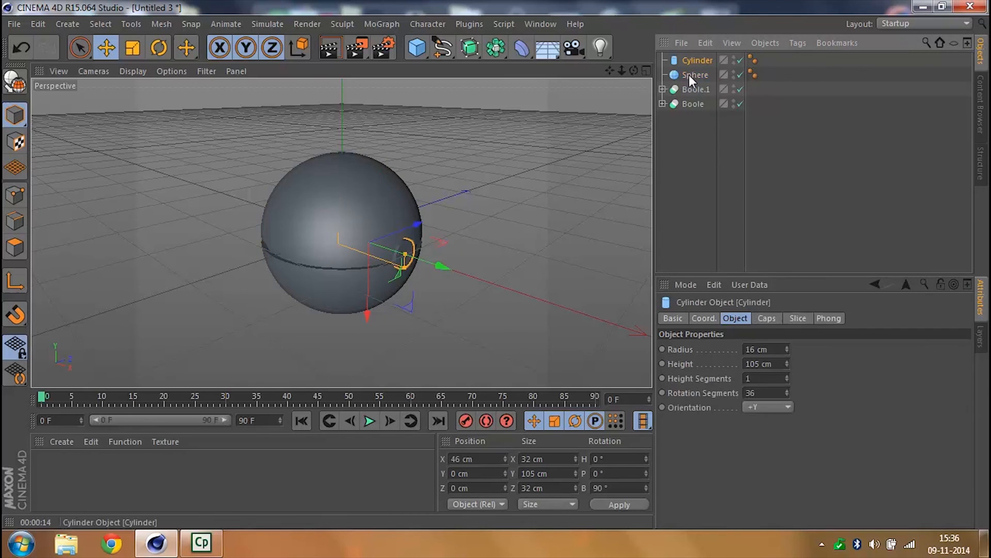
click(707, 319)
click(731, 348)
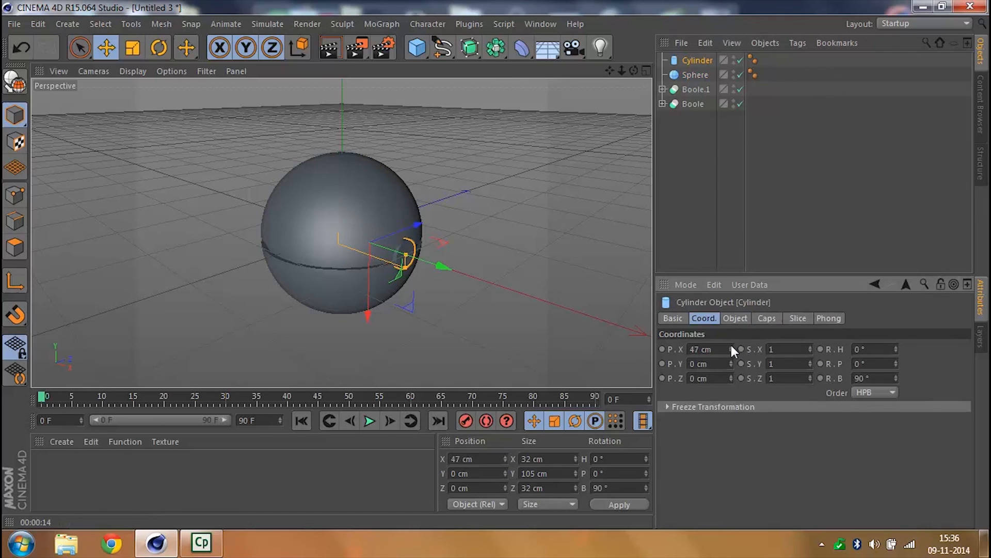
click(731, 346)
click(682, 144)
- Duplicate the button cylinder and set the copy's radius to 13 cm
click(690, 60)
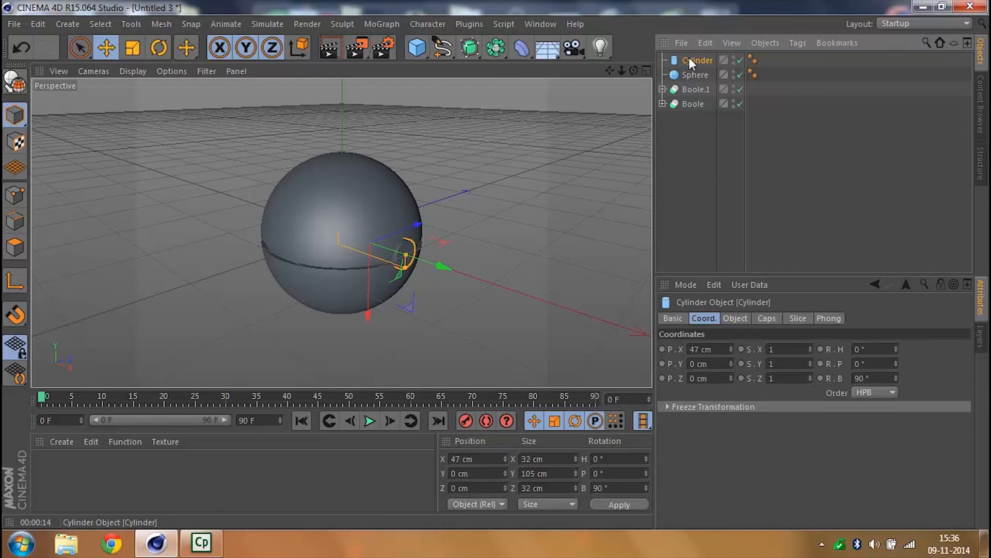
key(ctrl+c)
key(ctrl+v)
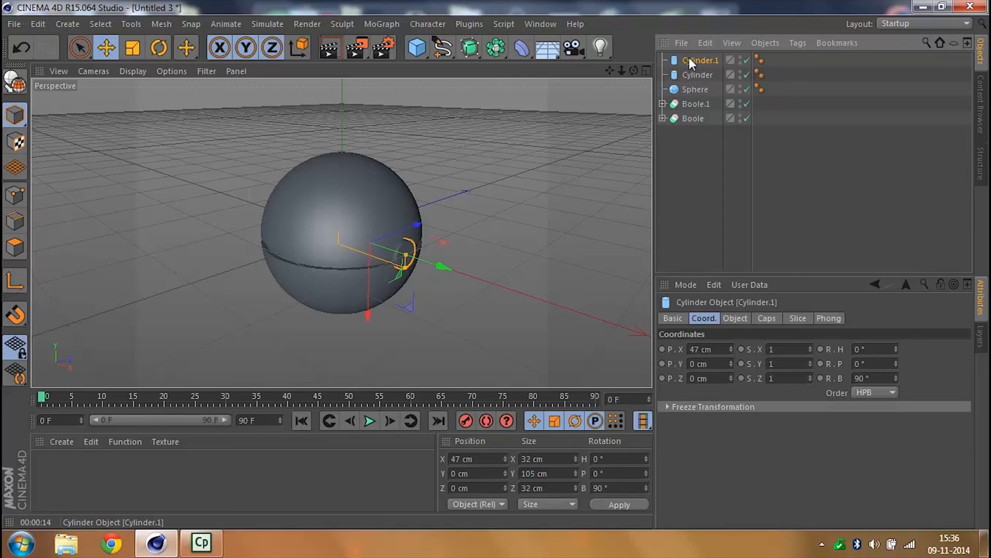
click(735, 318)
double_click(769, 348)
text(13)
key(Return)
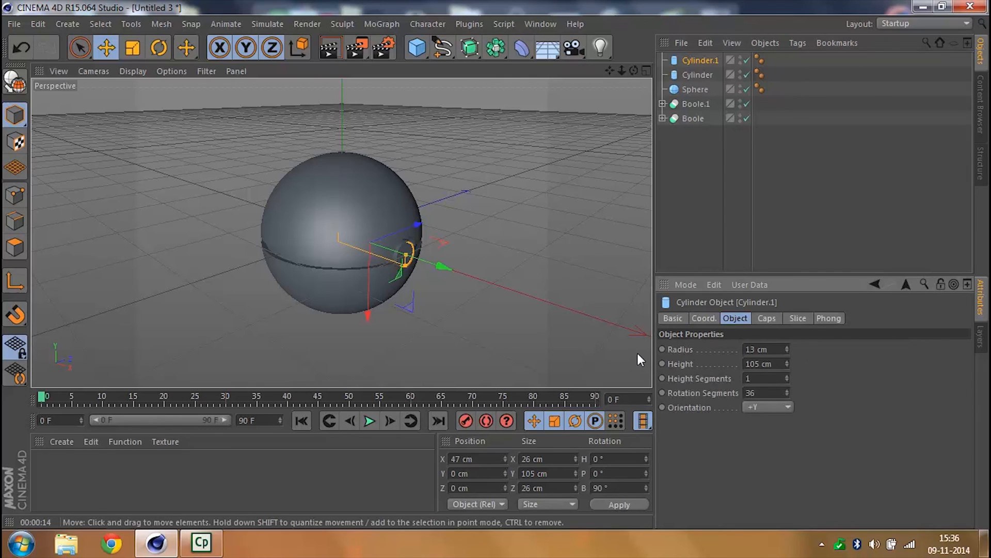
- Set the smaller cylinder's X position to 51 cm so it protrudes from the larger one, and deselect it
click(704, 318)
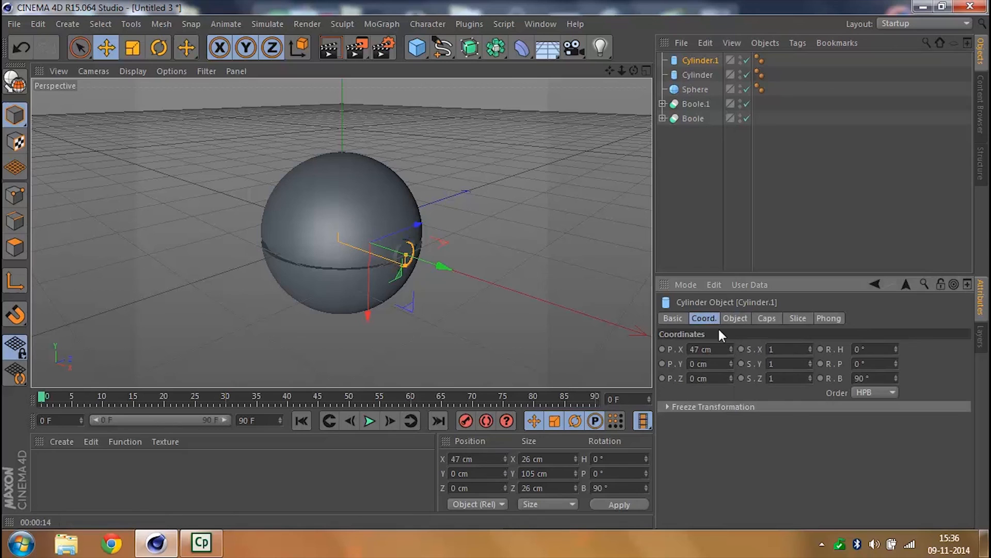
click(730, 347)
click(731, 347)
click(731, 347)
click(730, 347)
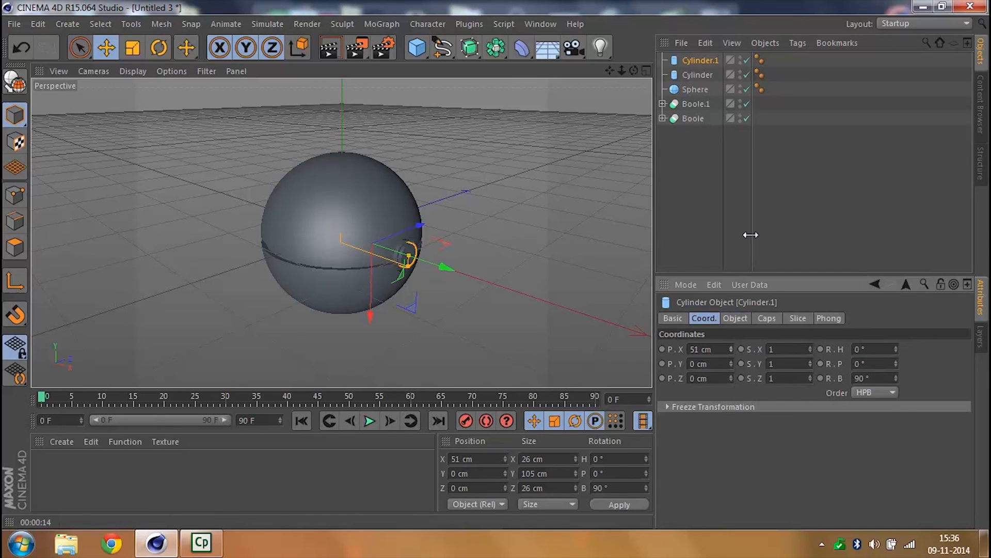
click(319, 485)
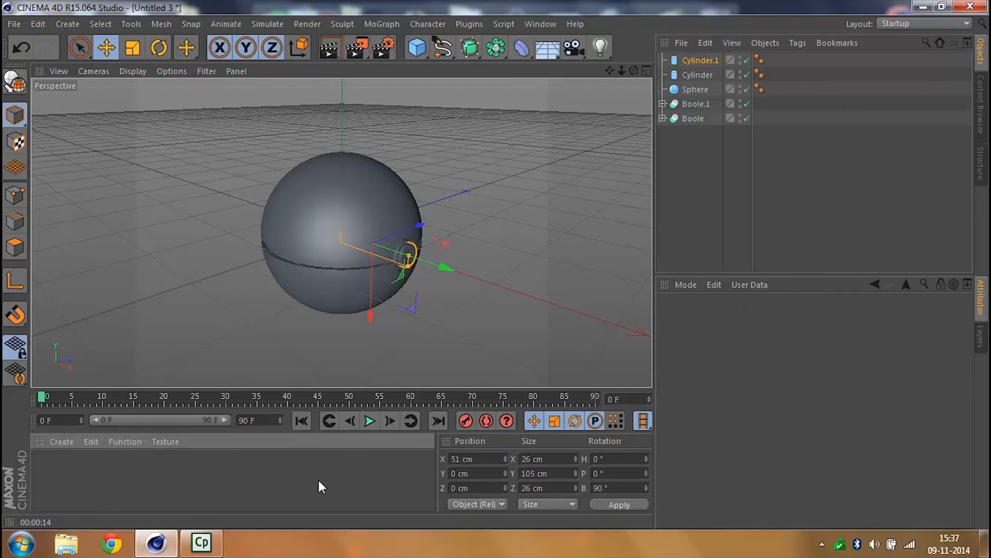
click(775, 150)
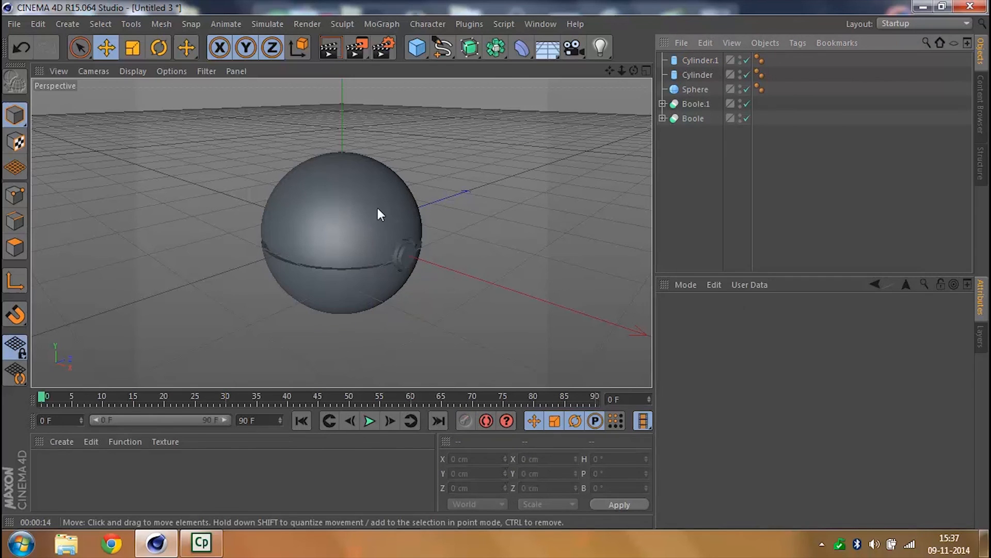
- Add a floor and lower it to a Y position of about -101.6 cm so the ball rests on it
drag(552, 51, 587, 64)
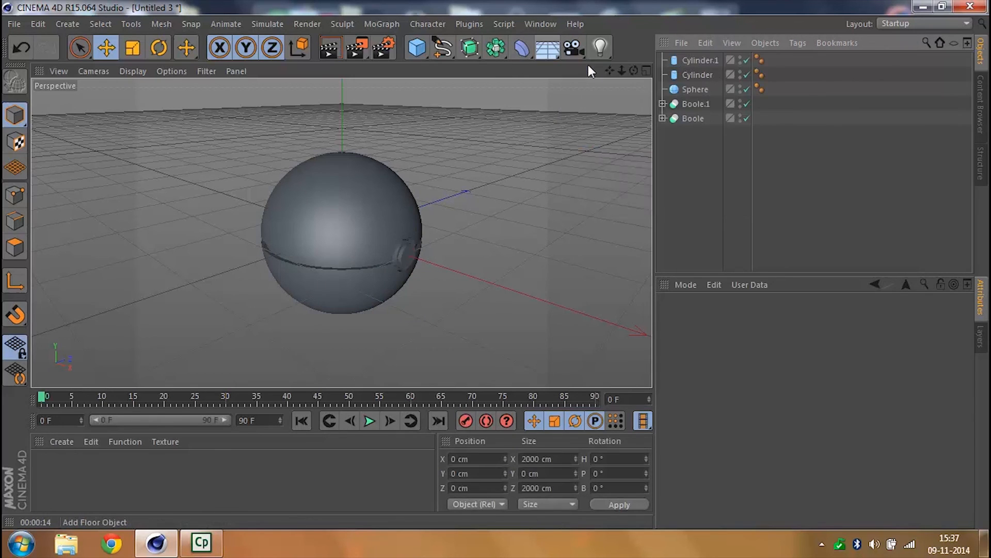
drag(348, 146, 339, 209)
drag(634, 70, 434, 295)
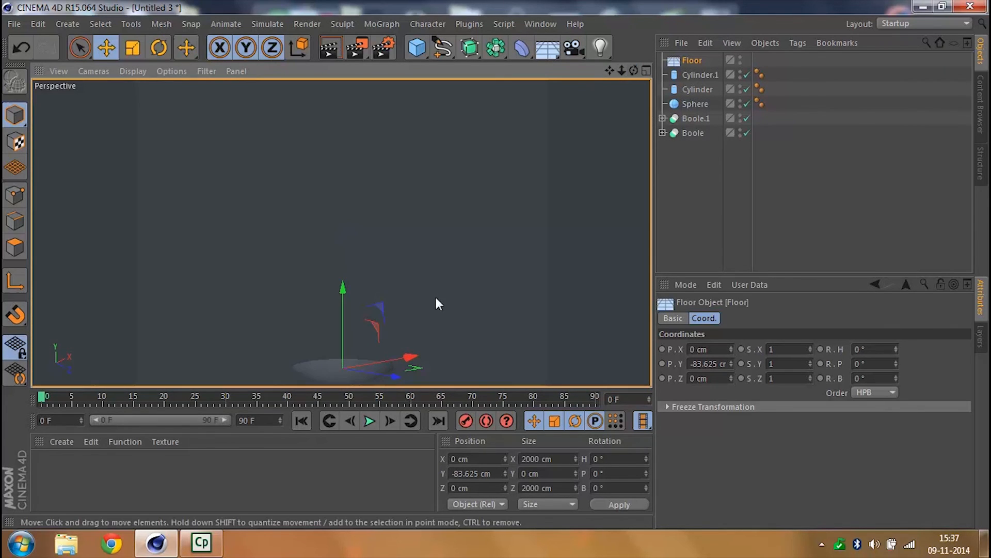
drag(344, 291, 344, 307)
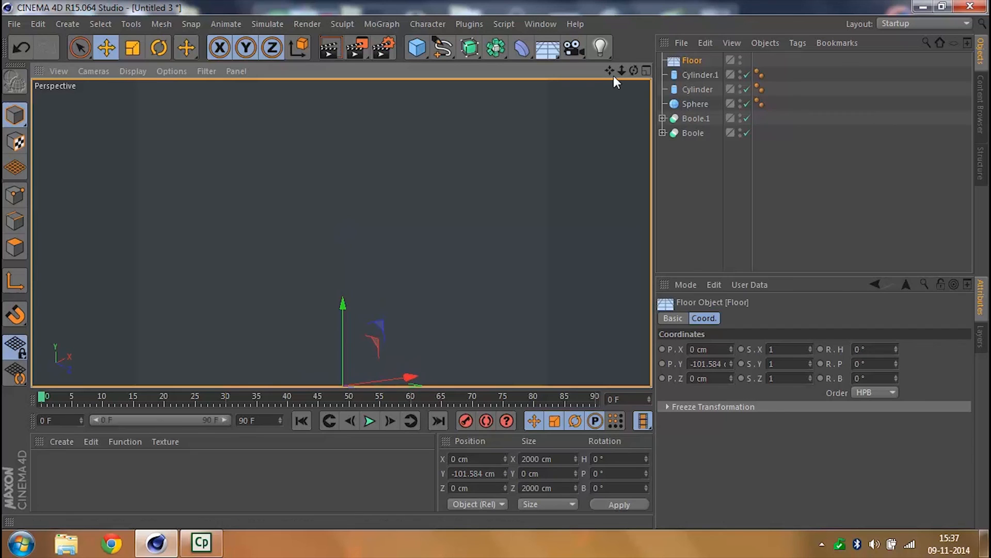
drag(630, 70, 647, 135)
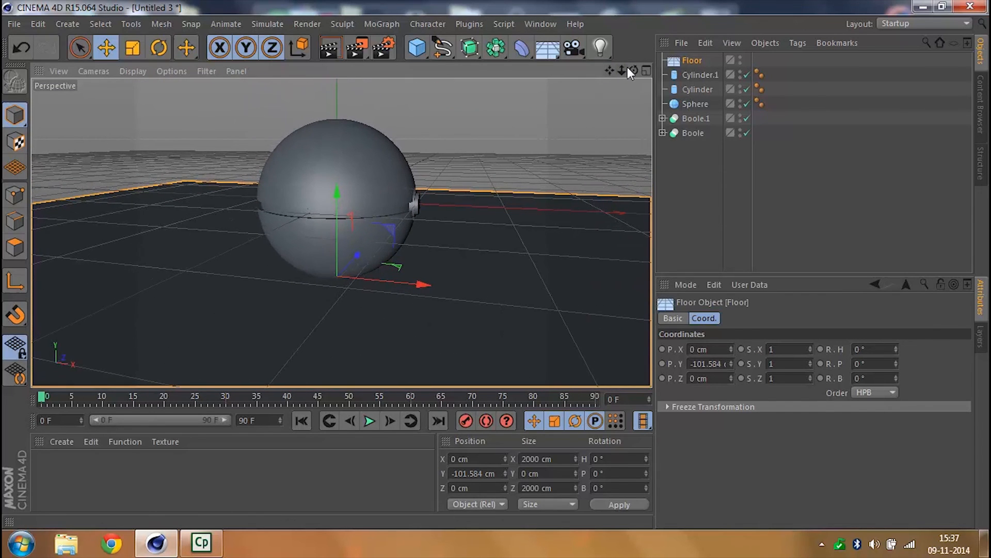
- Examine which colours the finished Pokeball reference uses on its shells, middle band and button, and return to the working scene
drag(632, 69, 546, 54)
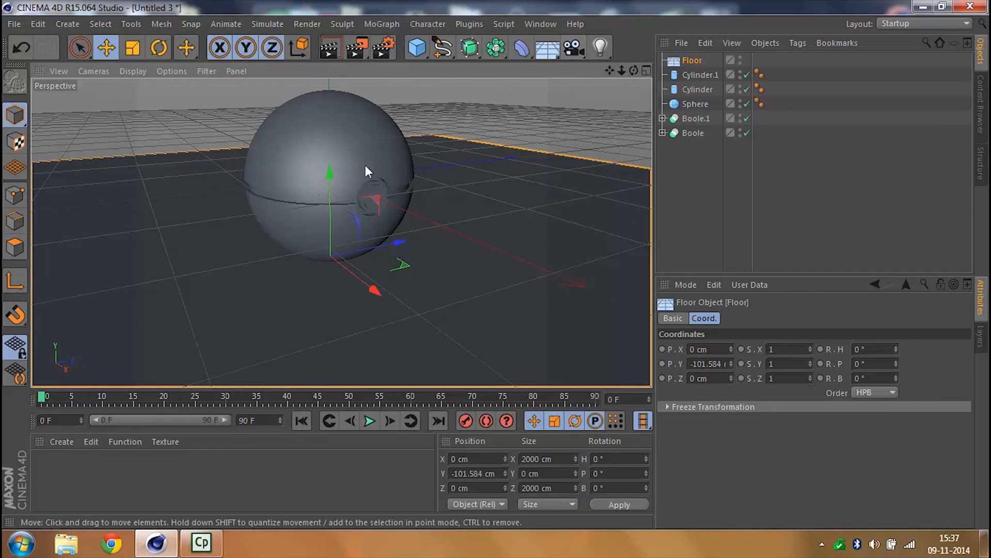
click(339, 139)
click(543, 22)
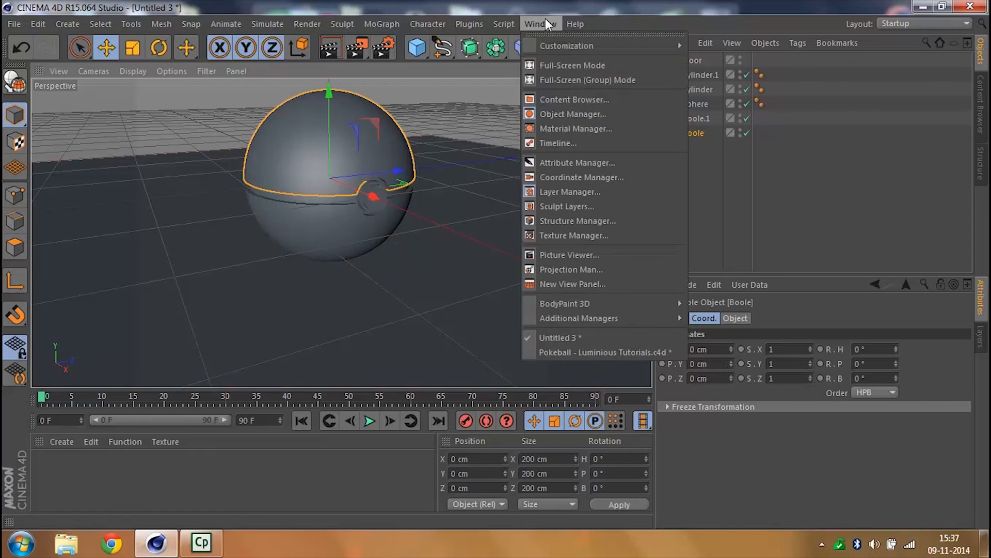
click(590, 351)
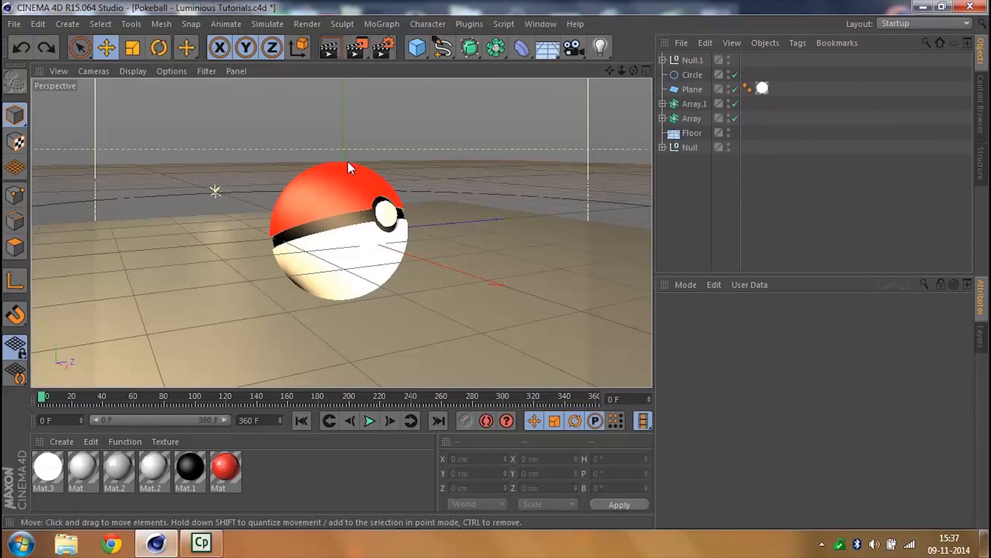
click(333, 191)
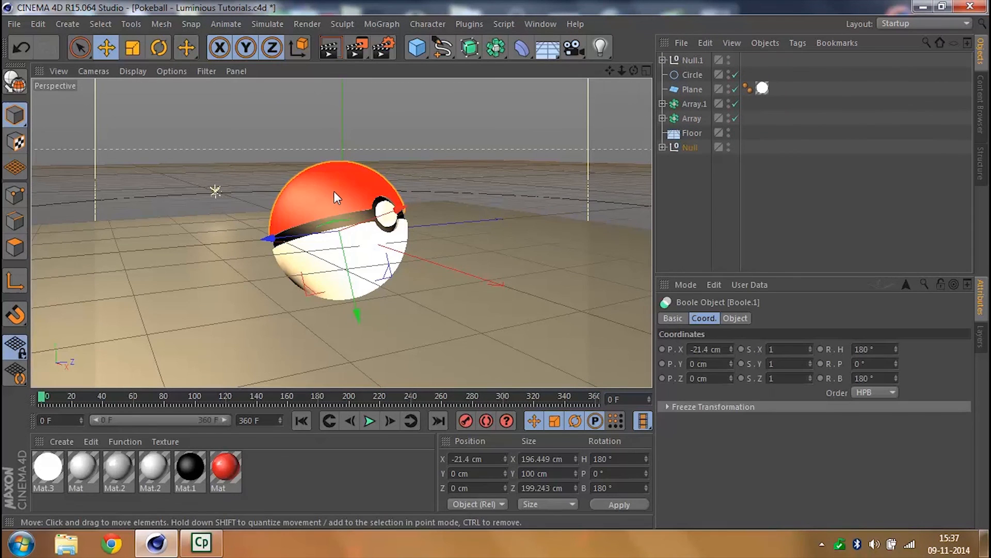
click(334, 228)
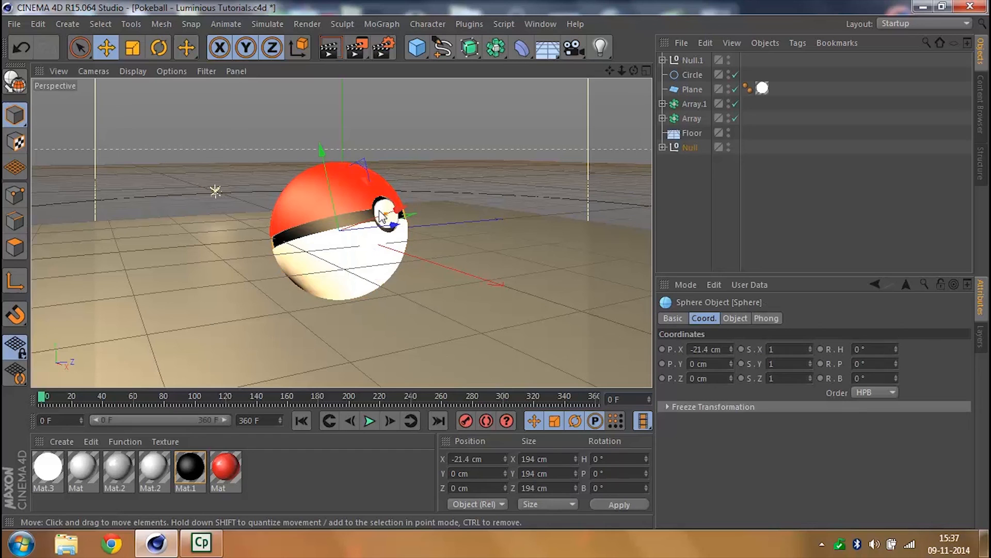
click(352, 256)
click(539, 24)
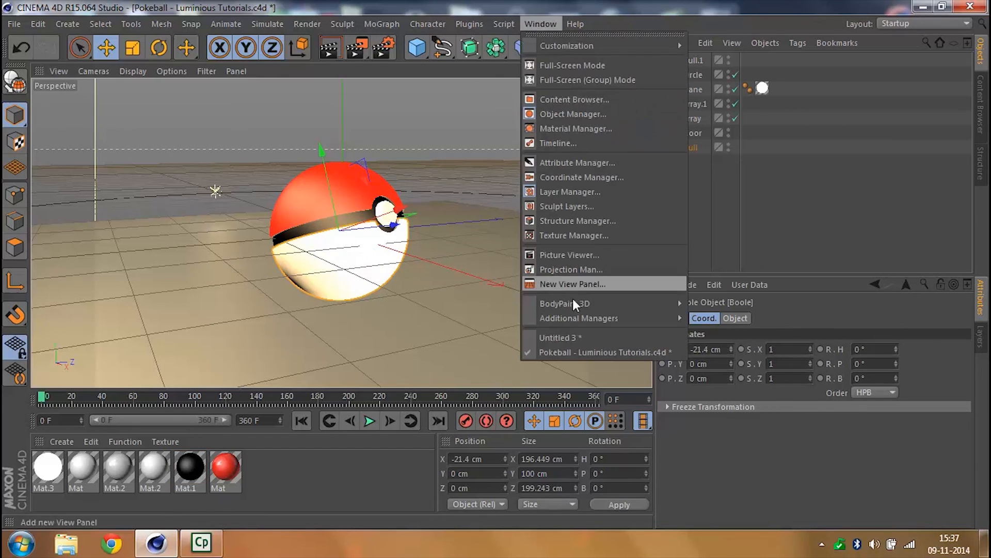
click(568, 337)
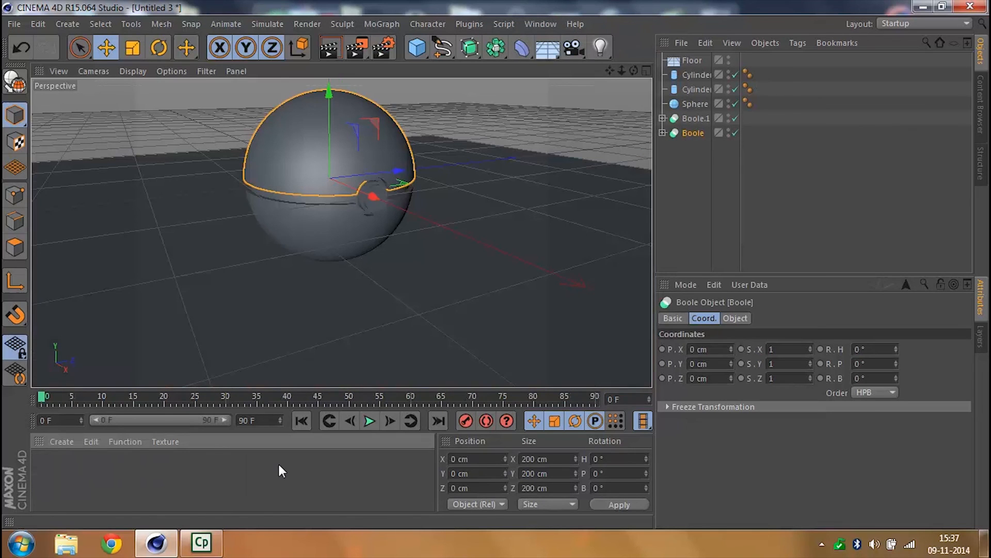
- Create a new material and set its colour to pure red (R 255, G 0, B 0)
double_click(279, 465)
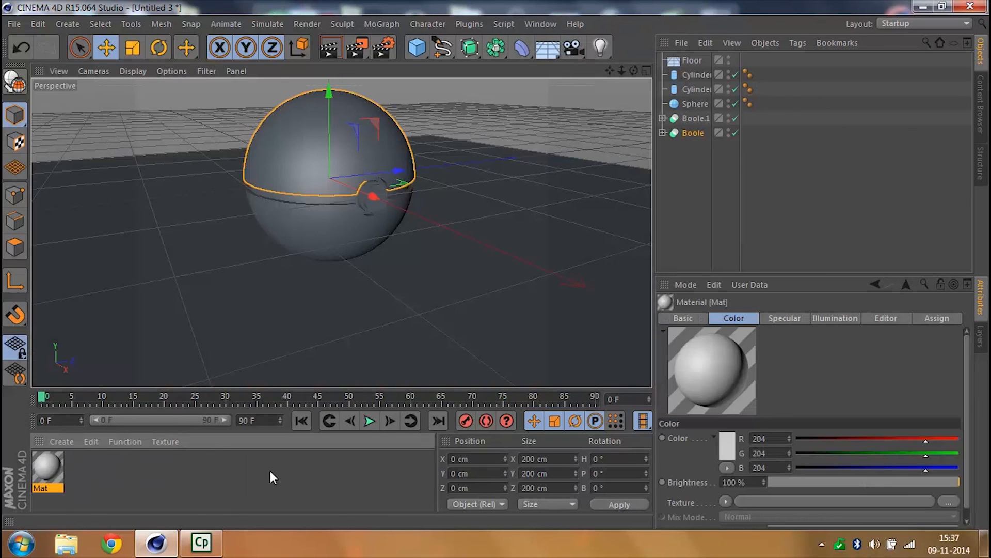
double_click(42, 466)
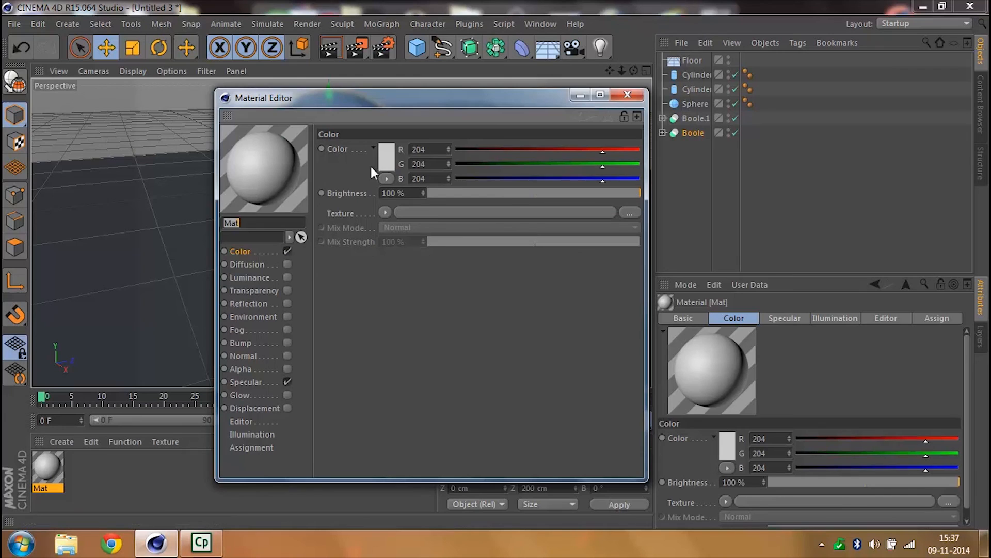
click(385, 156)
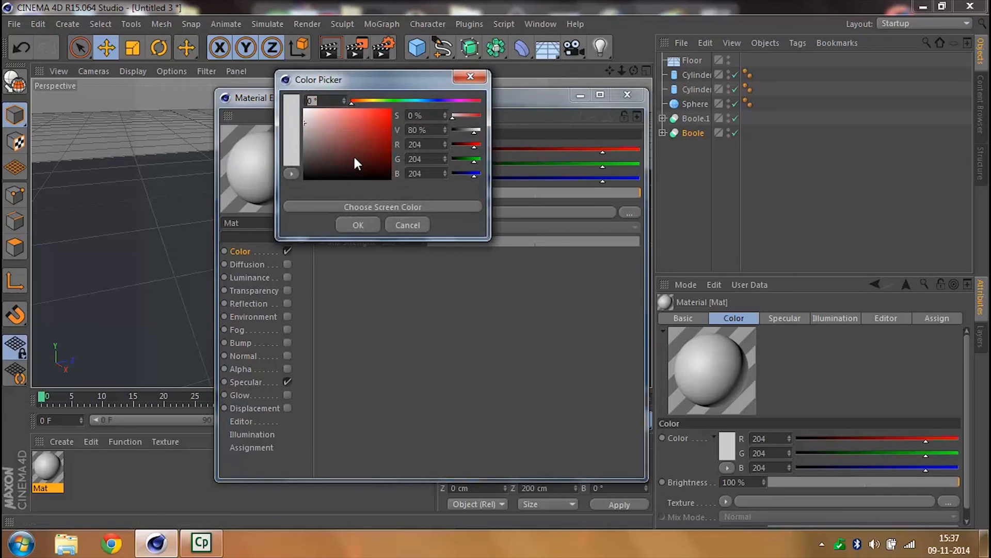
drag(346, 153, 391, 109)
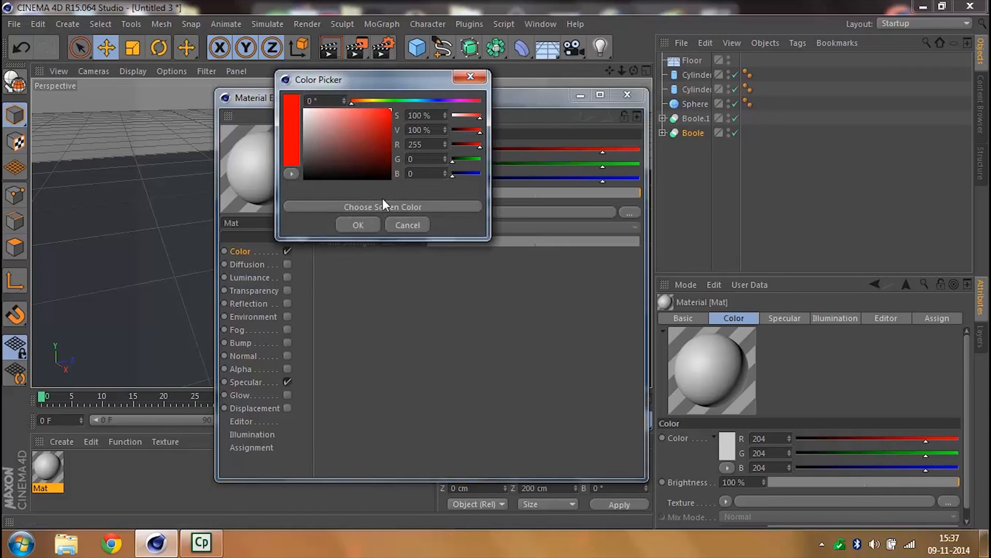
click(358, 225)
- Enable Luminance on the red material and set its brightness to 10%
click(262, 275)
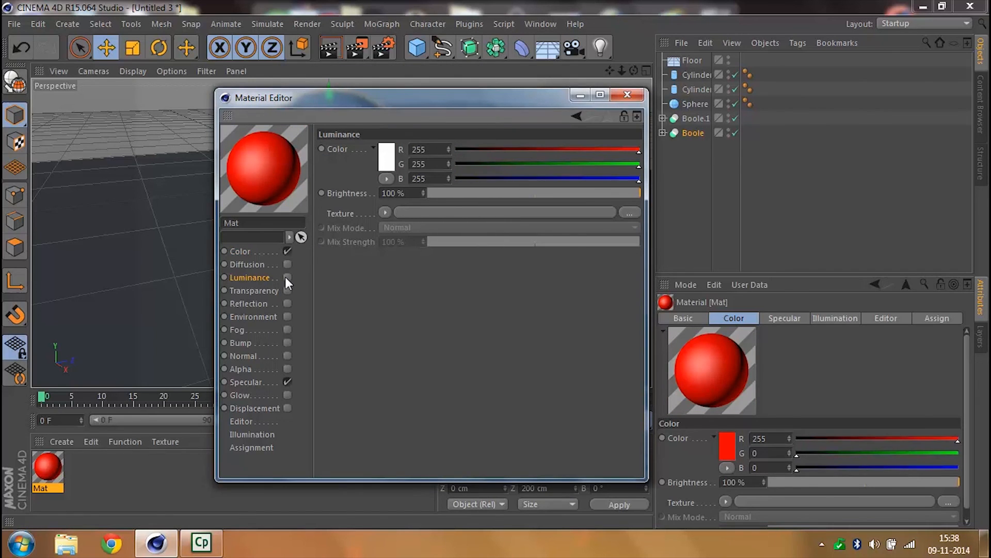
click(286, 277)
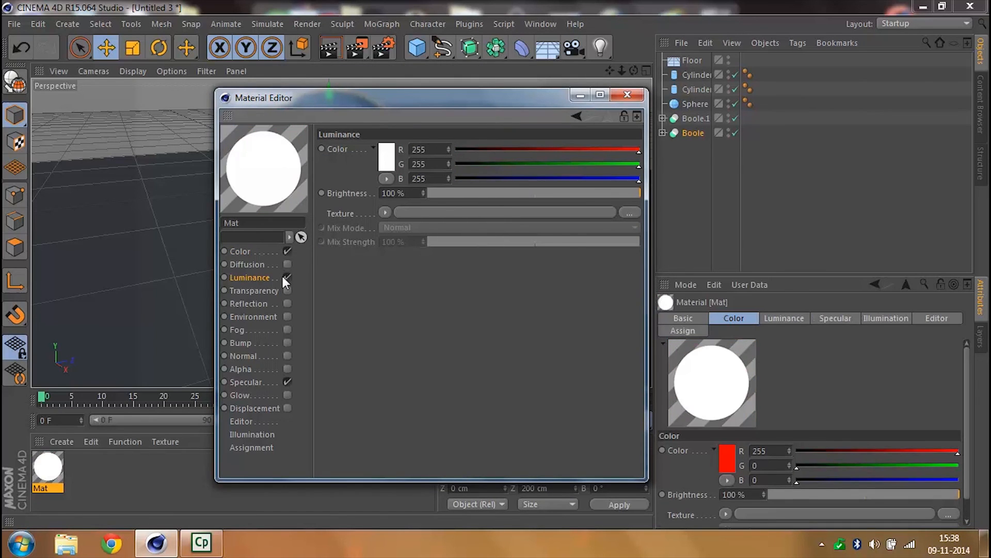
click(402, 193)
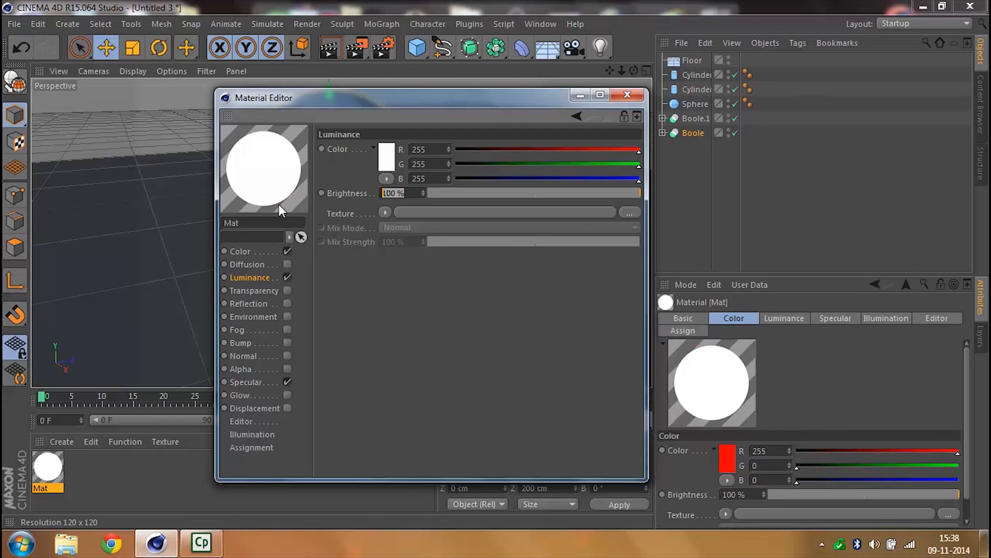
text(10)
key(Return)
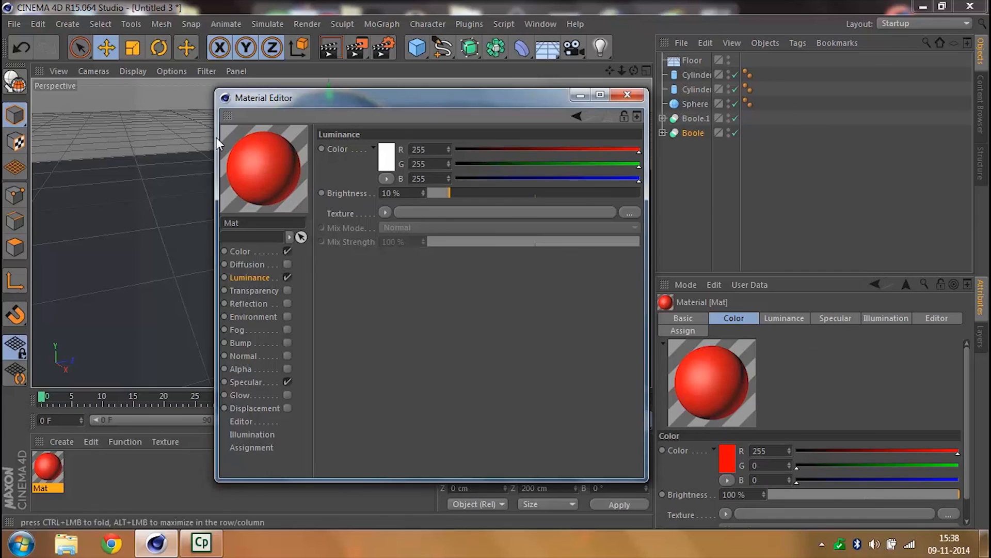
- Enable Reflection on the red material and set its brightness to 10%
click(260, 304)
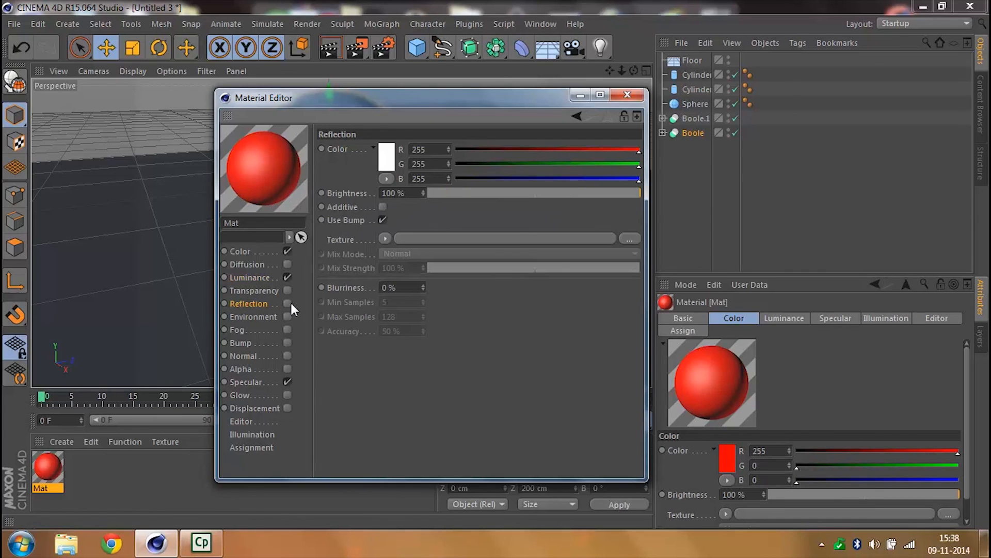
click(288, 303)
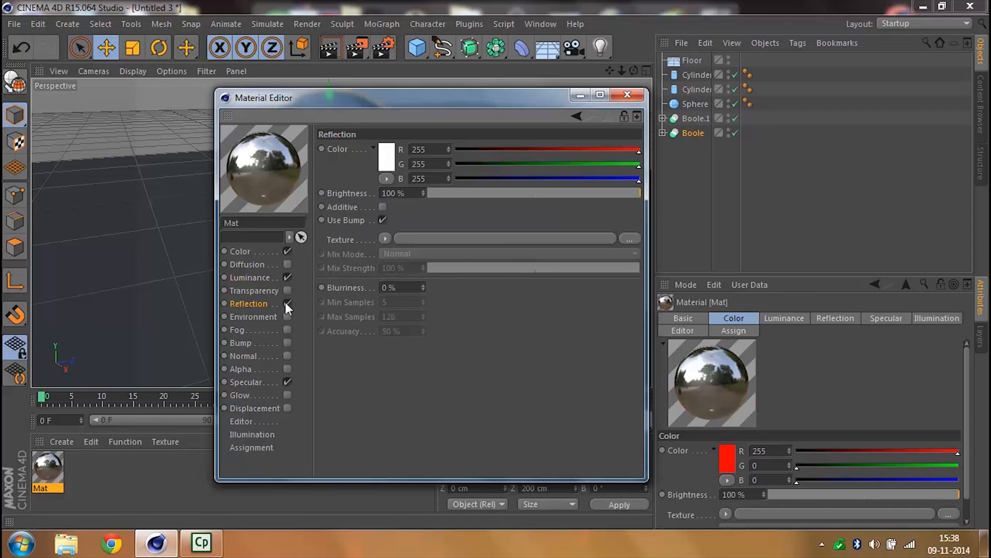
double_click(400, 192)
text(10)
key(Return)
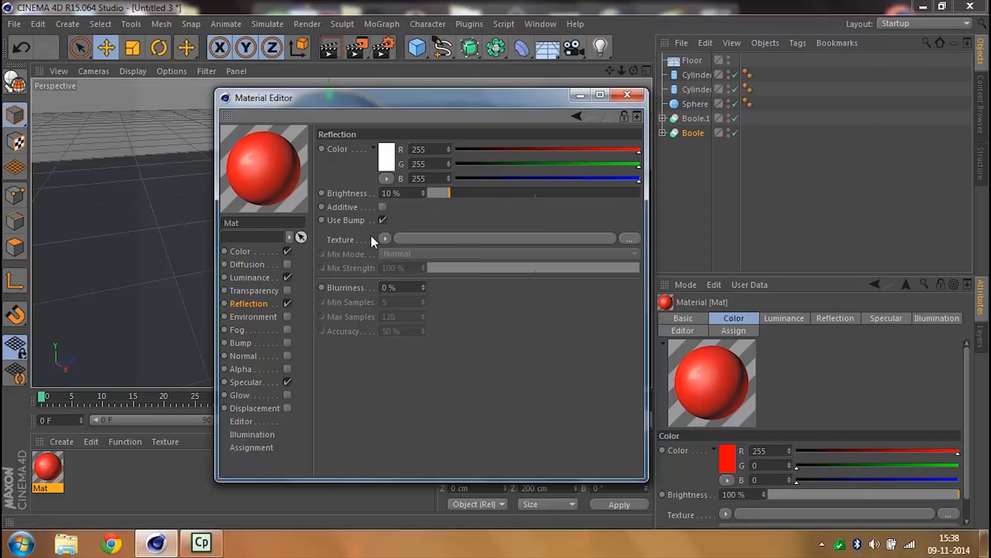
- Add a Fresnel texture to the red material's reflection with a mix strength of 20%, and close the material editor
click(386, 239)
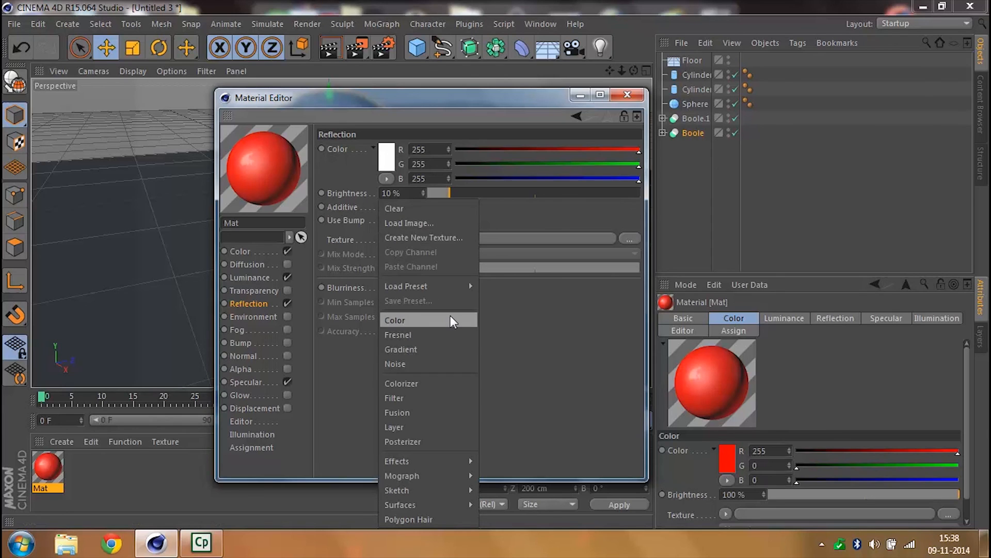
click(407, 336)
double_click(407, 310)
text(20)
key(Return)
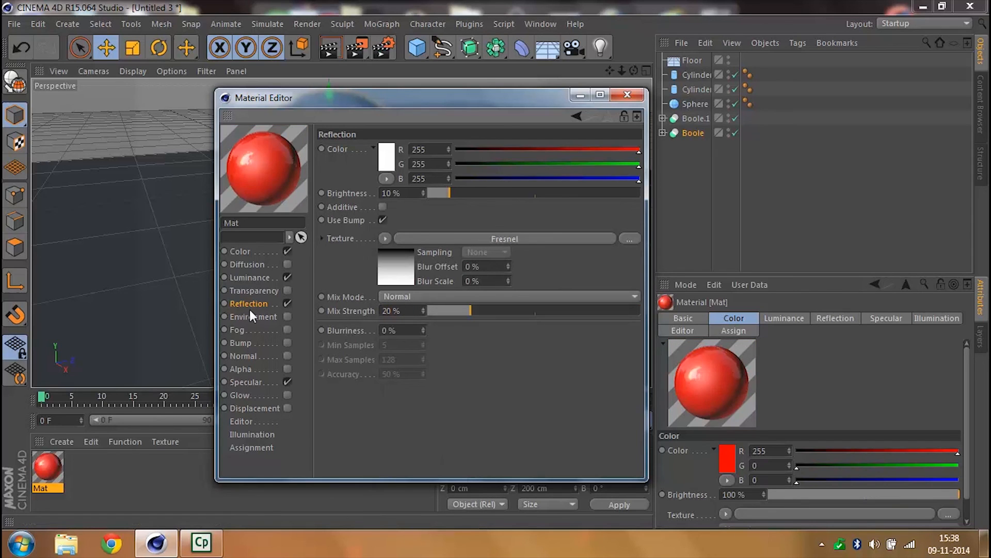
click(628, 95)
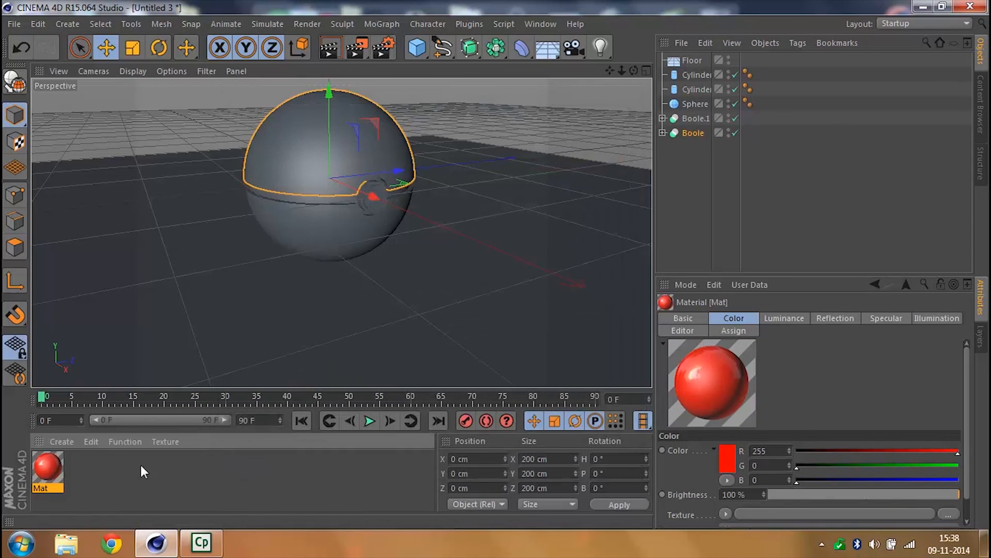
- Make three copies of the red material, giving four in total, and deselect them
key(ctrl+c)
key(ctrl+v)
drag(55, 479, 324, 223)
click(318, 201)
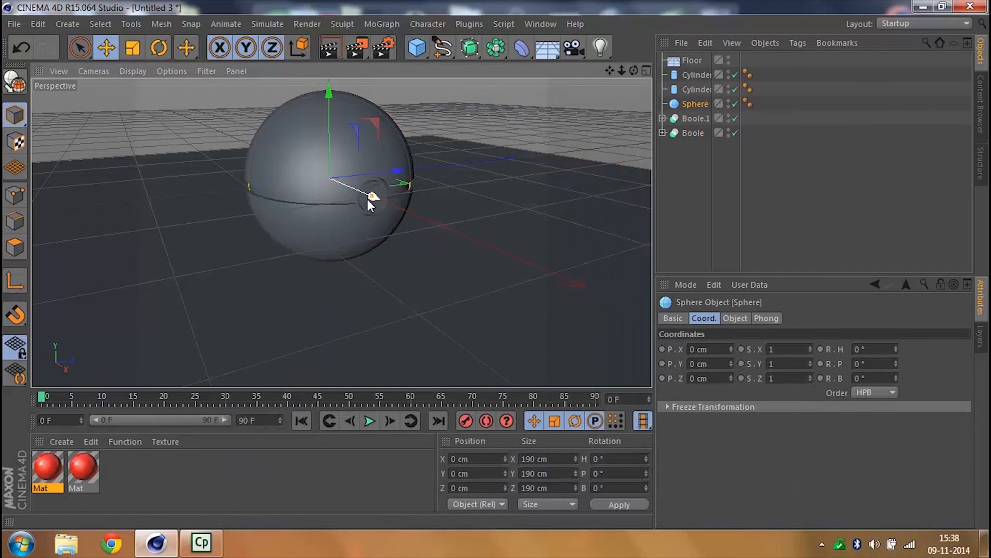
double_click(135, 472)
double_click(136, 472)
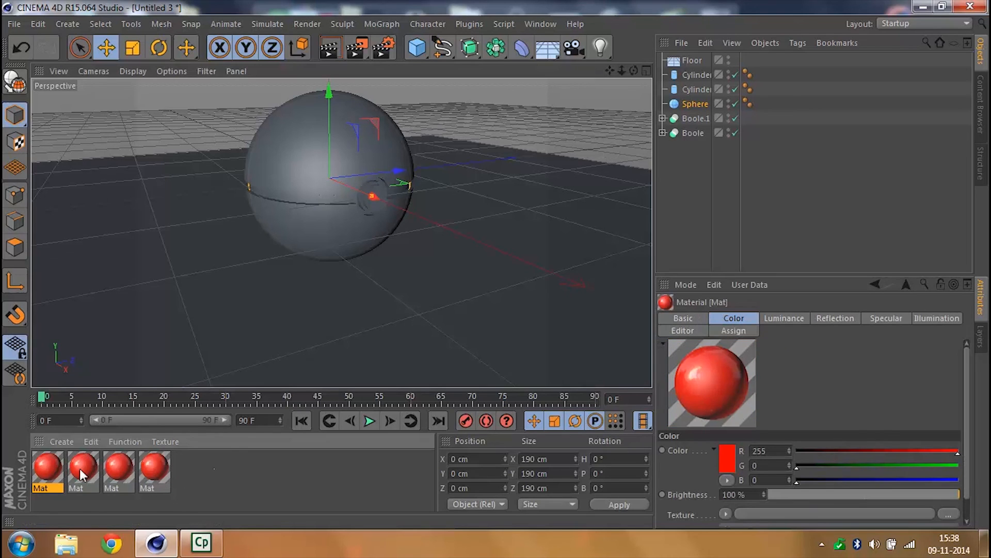
drag(79, 469, 49, 467)
click(142, 497)
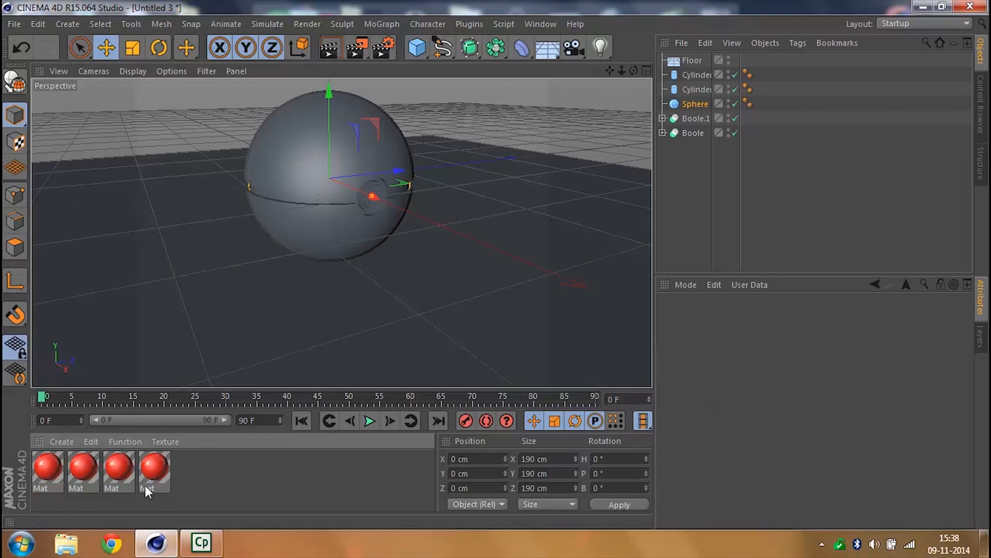
- Rename the fourth red material to Top and the third one to Bottom
double_click(145, 488)
text(Top)
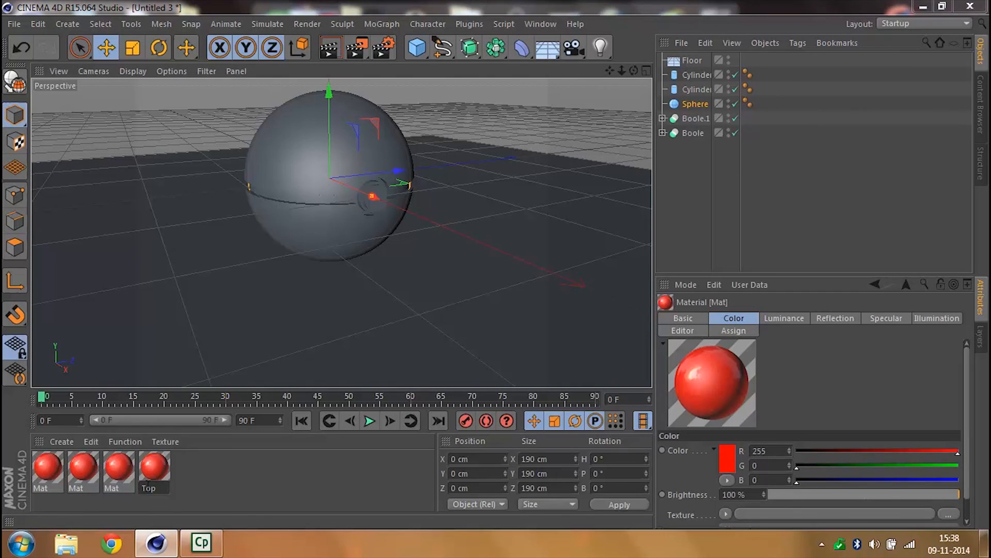
key(Return)
click(122, 490)
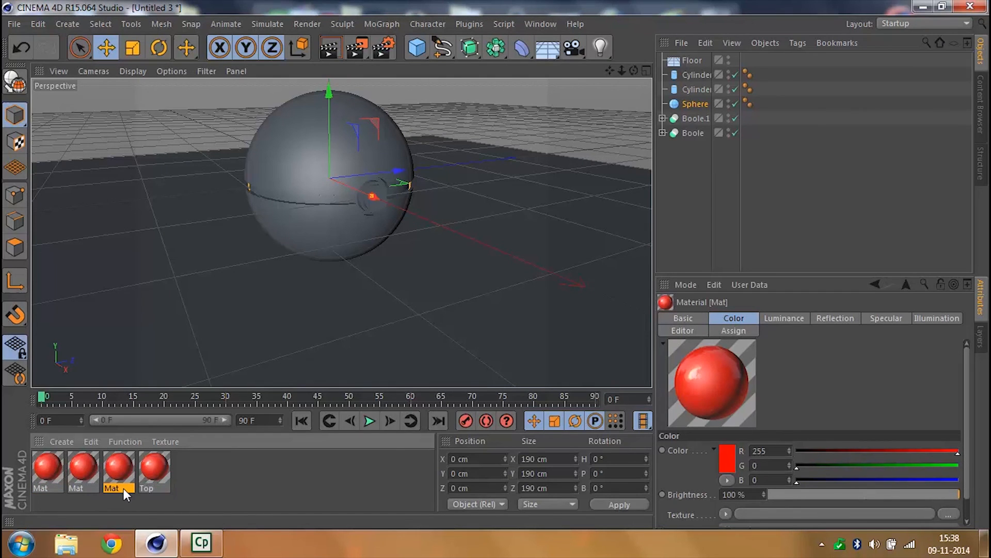
double_click(123, 488)
text(Bottom)
key(Return)
- Rename the second red material to Middle and the first one to Pointers
click(88, 486)
double_click(88, 486)
text(Middle)
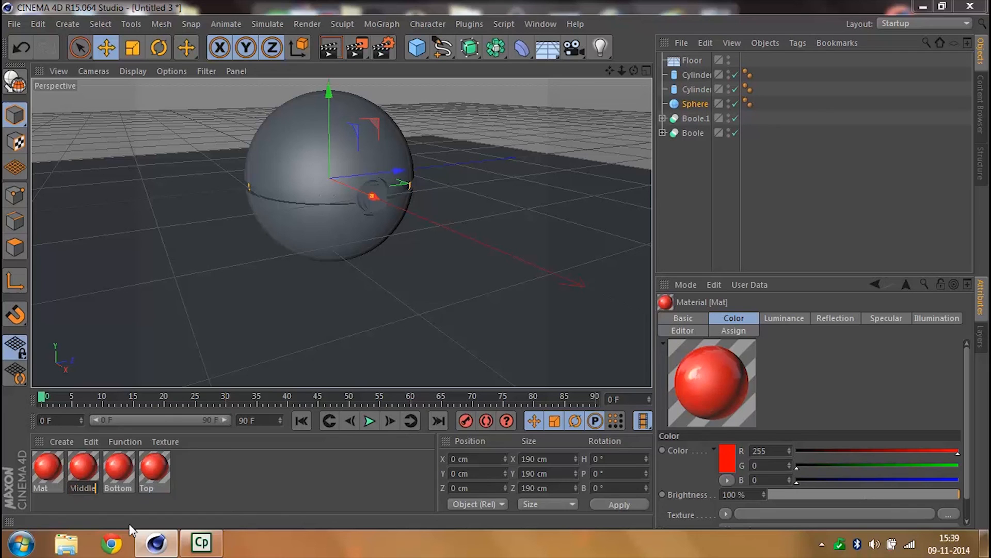
click(50, 491)
double_click(48, 482)
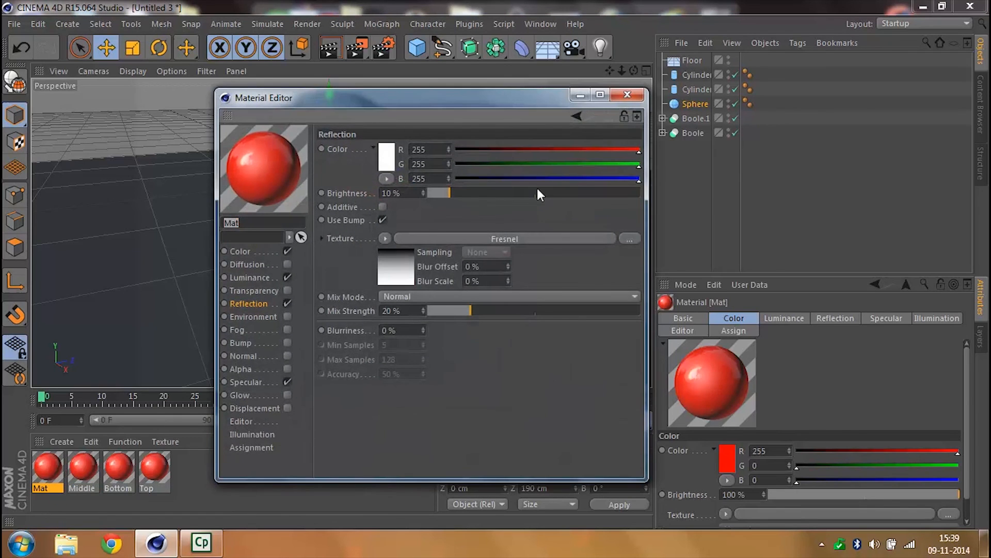
click(627, 94)
double_click(56, 485)
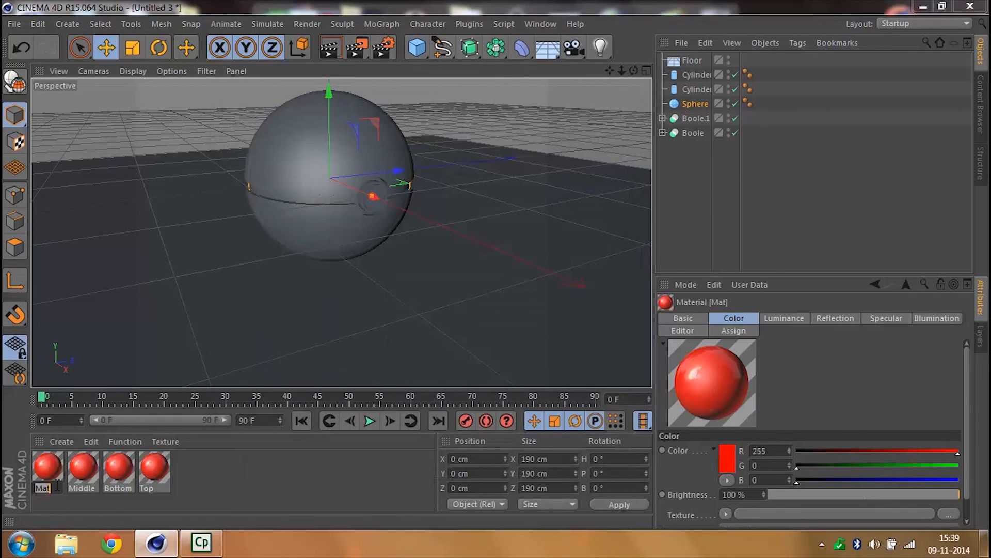
text(Poiter)
key(Return)
text(n)
key(Return)
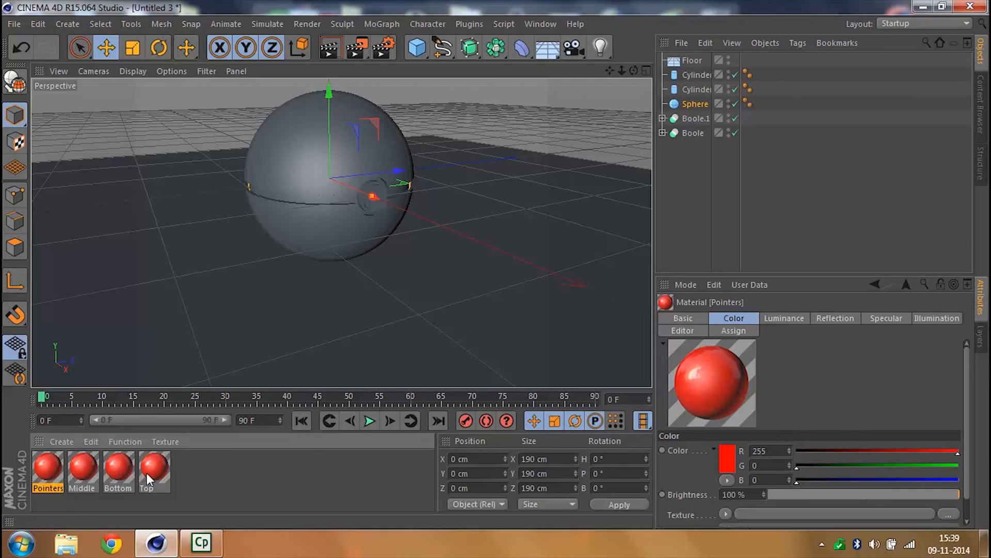
- Apply the Top material to the ball's upper half shell
drag(146, 473, 283, 184)
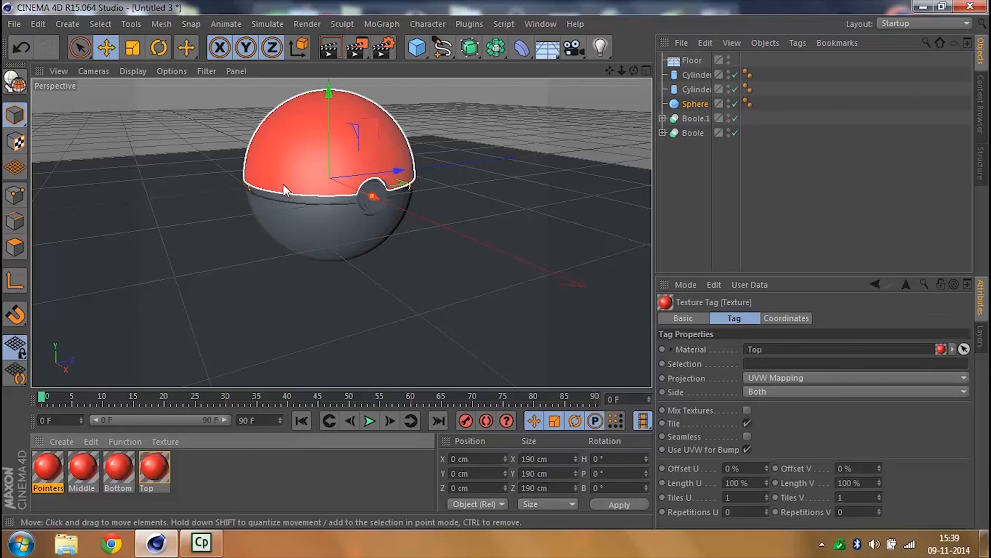
click(241, 457)
double_click(128, 466)
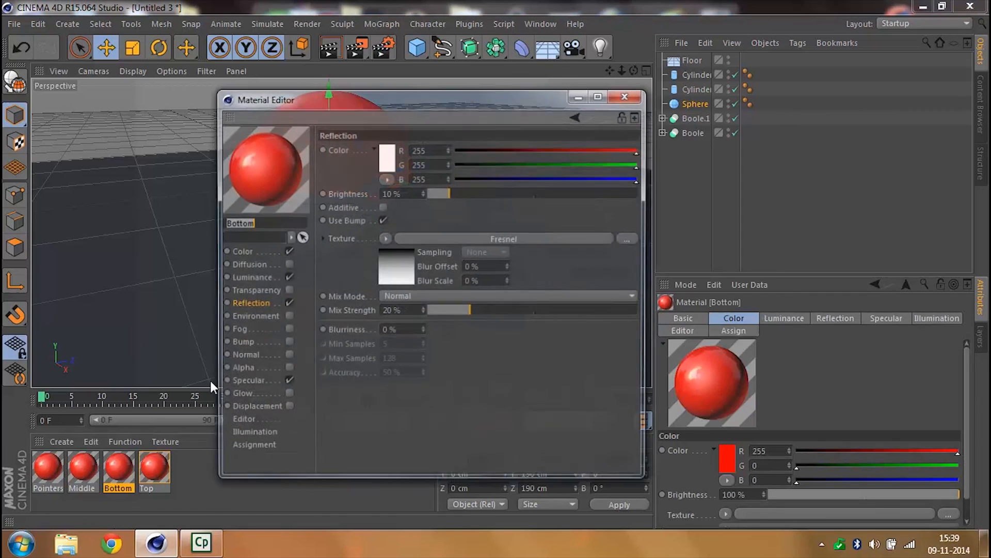
click(386, 161)
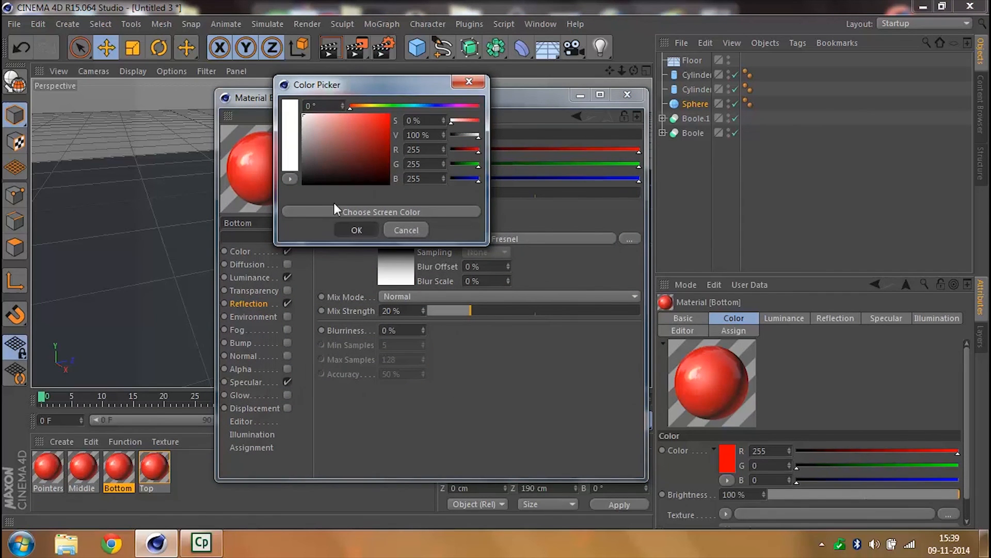
click(353, 229)
click(615, 97)
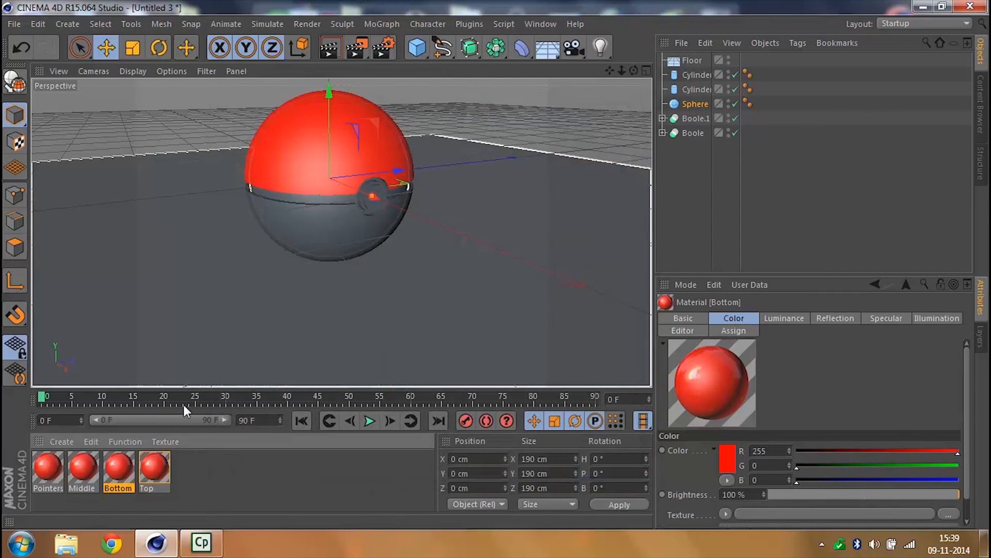
- Set the Bottom material's color to white, RGB 255, 255, 255
double_click(125, 466)
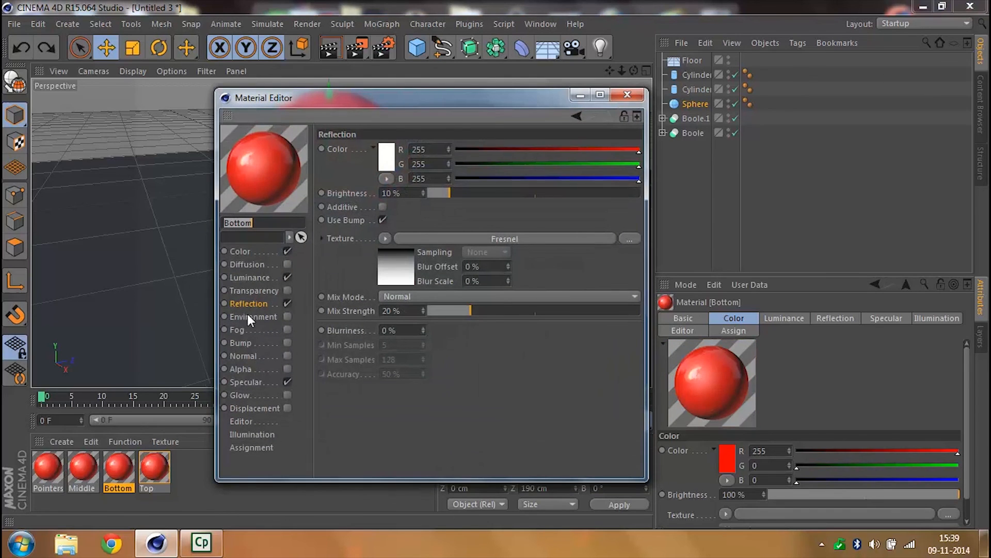
click(250, 251)
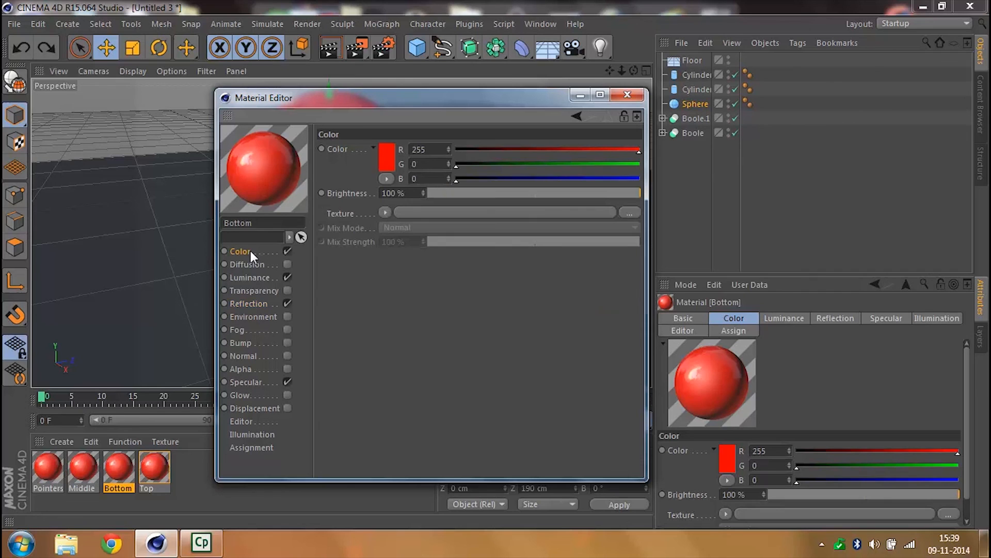
click(385, 166)
click(307, 121)
click(351, 236)
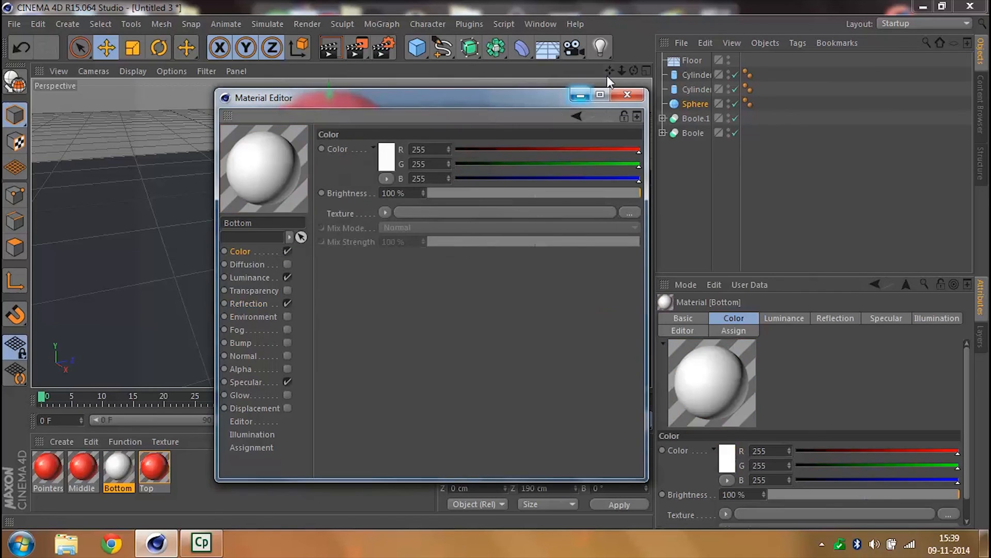
click(617, 95)
- Set the Middle material's color to black, RGB 0, 0, 0
double_click(91, 467)
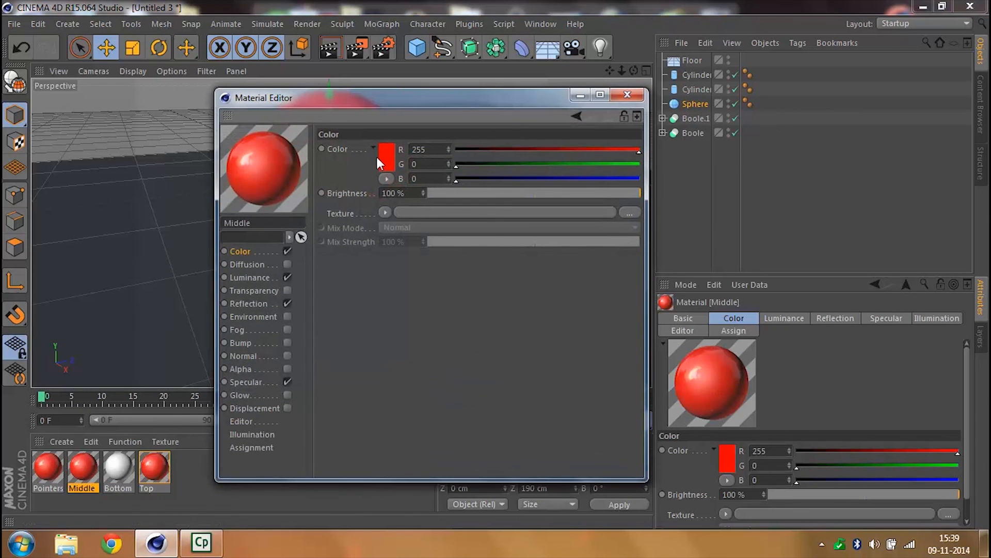
click(382, 160)
drag(381, 162, 455, 272)
click(349, 224)
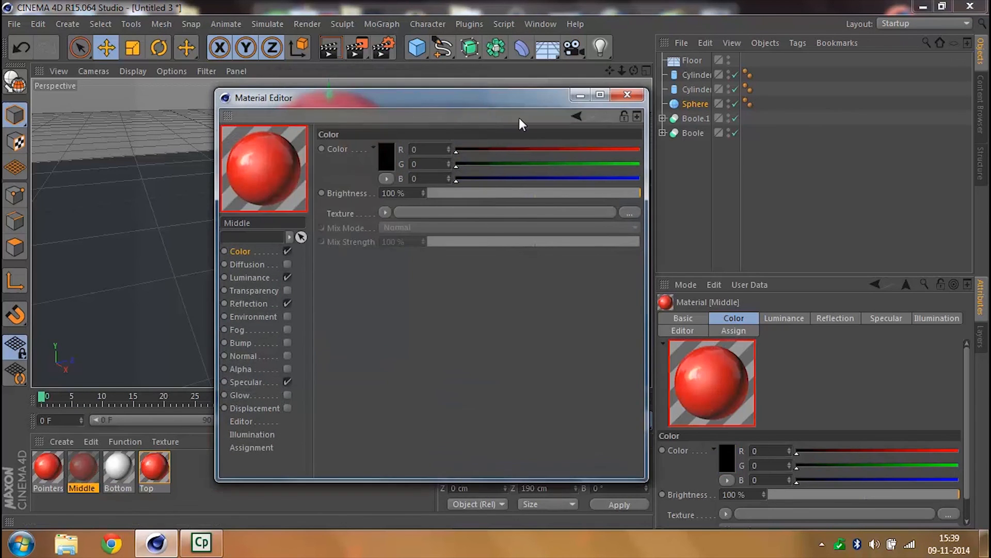
click(627, 94)
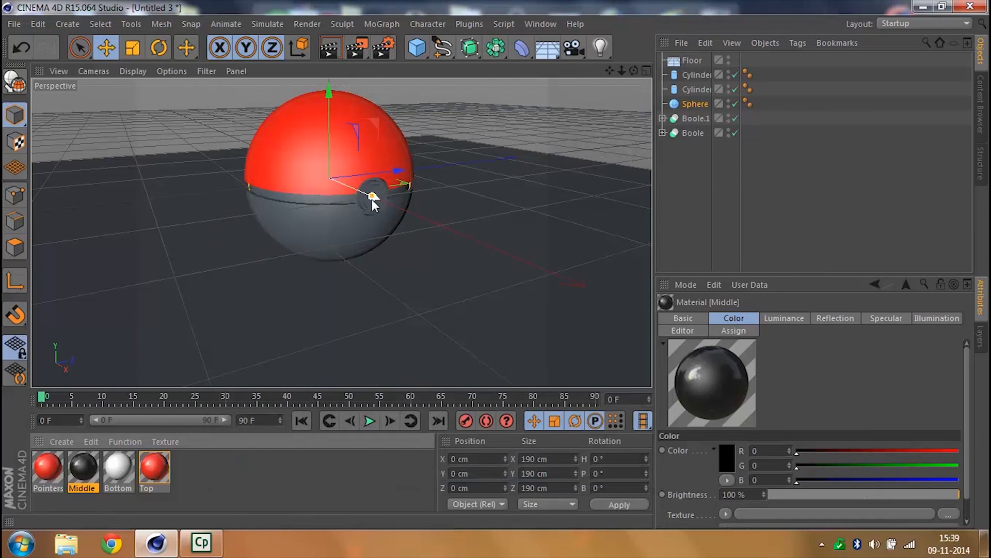
- Set the Pointers material's color to light grey, RGB 208, 208, 208
double_click(51, 470)
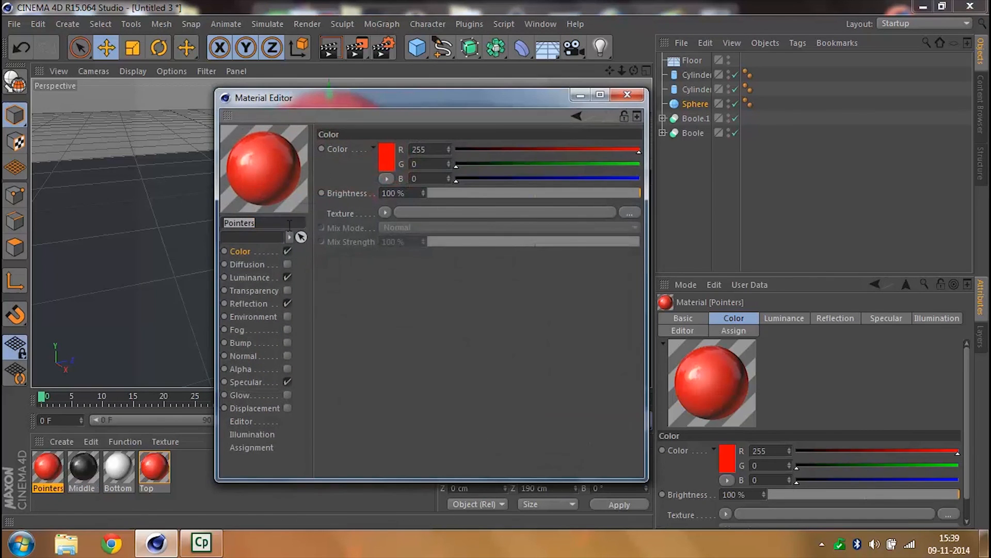
click(383, 158)
click(324, 139)
drag(323, 139, 299, 121)
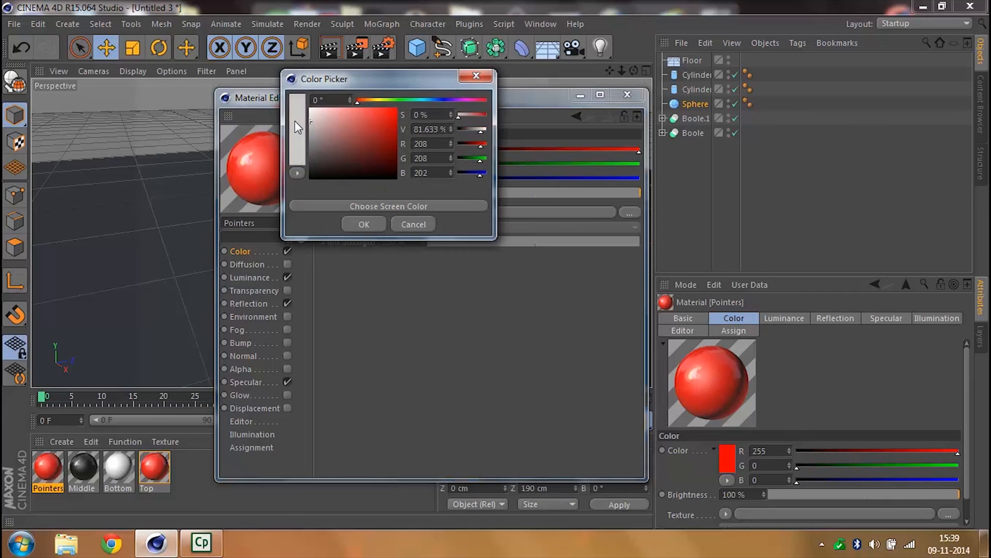
click(363, 224)
click(627, 94)
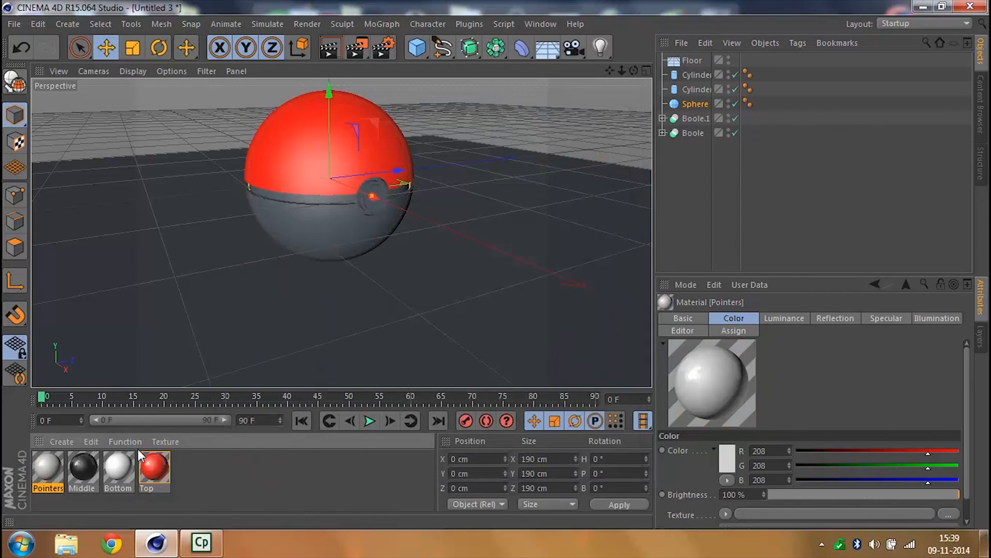
- Apply the Bottom material to the lower shell, Middle to the band sphere, and Pointers to both button cylinders
drag(126, 465, 317, 230)
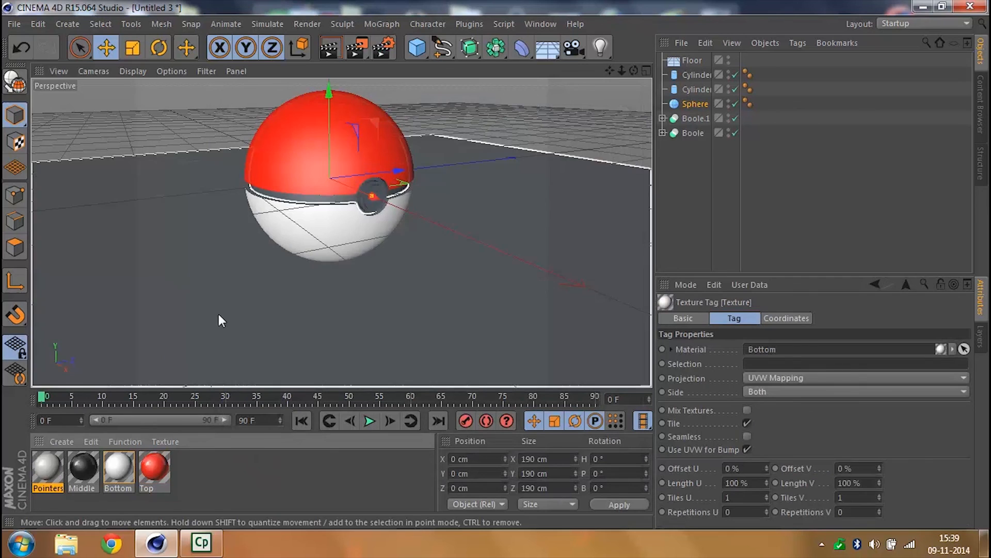
drag(83, 465, 301, 206)
drag(60, 466, 372, 206)
click(217, 488)
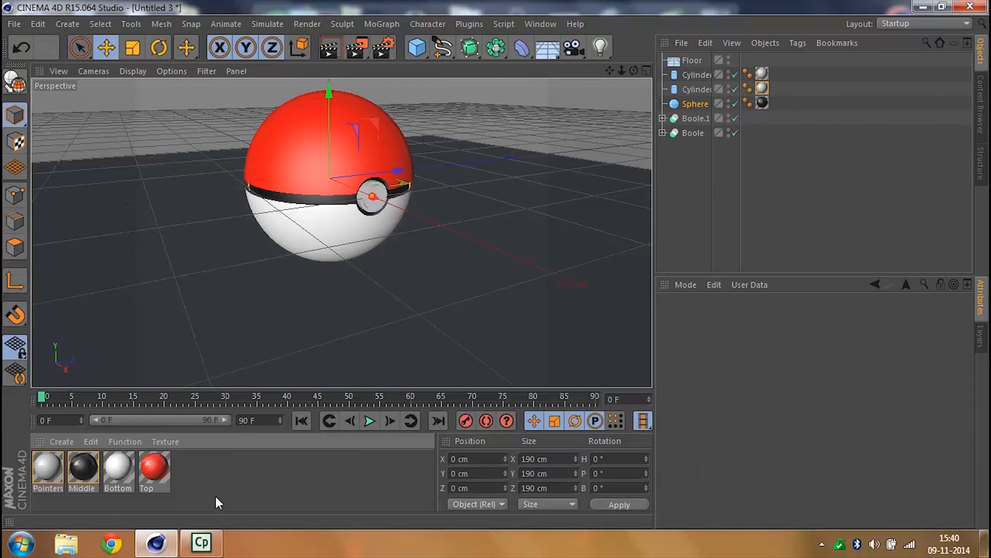
- Set the Pointers material's color to near-white, RGB 234, 234, 234
double_click(53, 473)
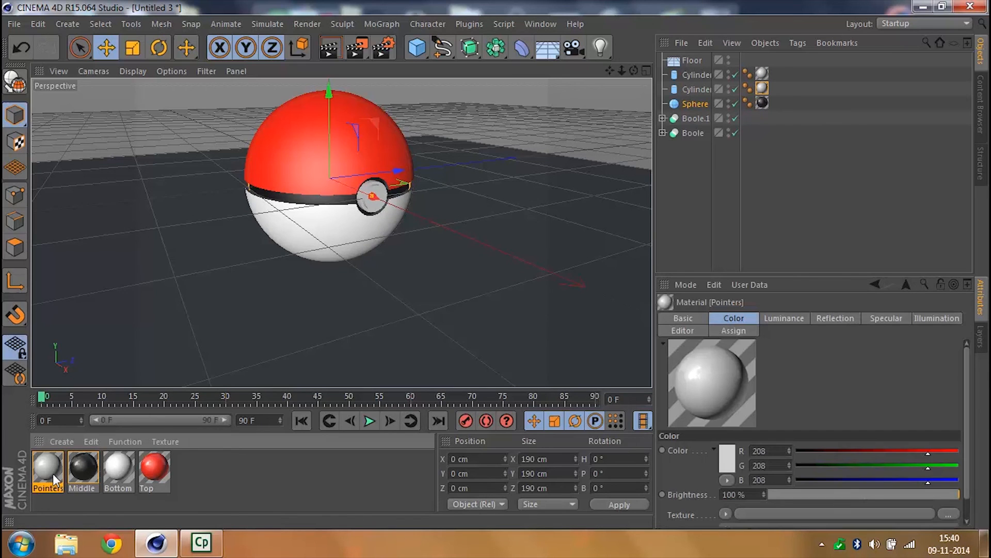
click(388, 159)
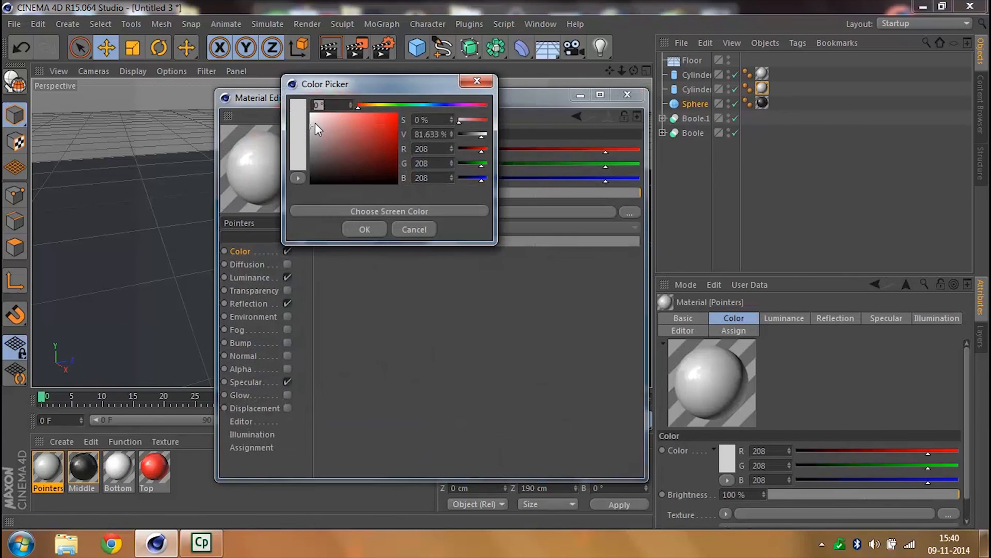
drag(307, 125, 305, 119)
click(365, 227)
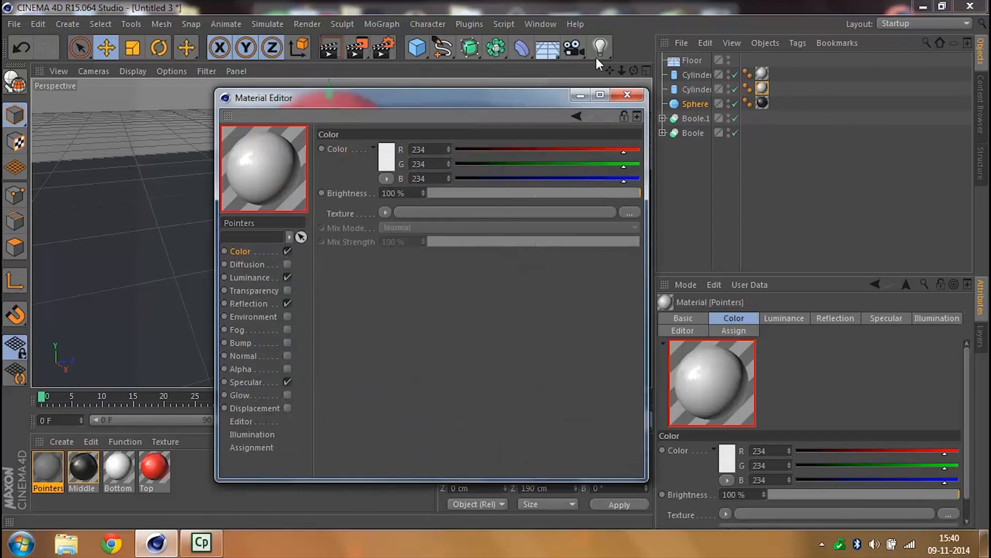
click(629, 96)
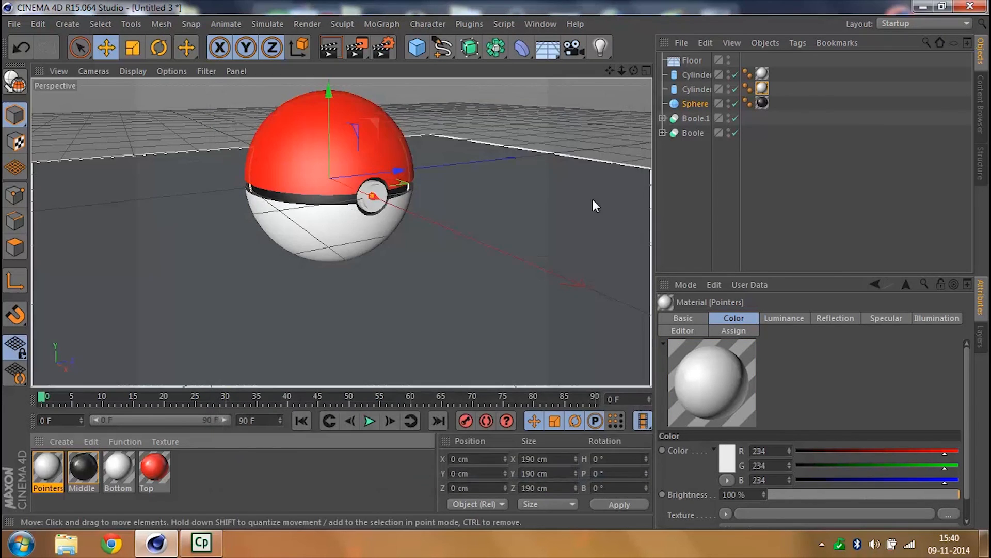
- Deselect all objects and render the perspective view to check the ball's materials
click(729, 186)
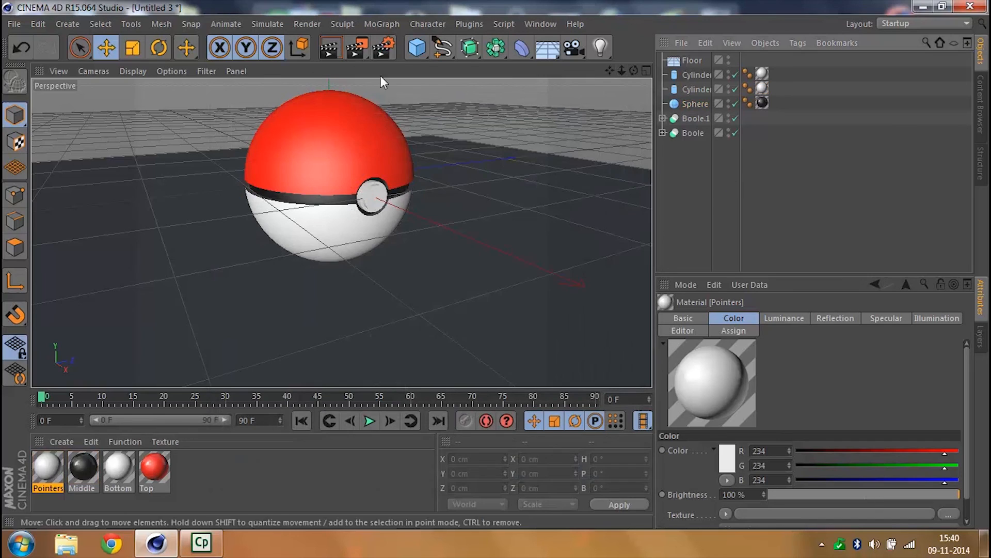
click(333, 47)
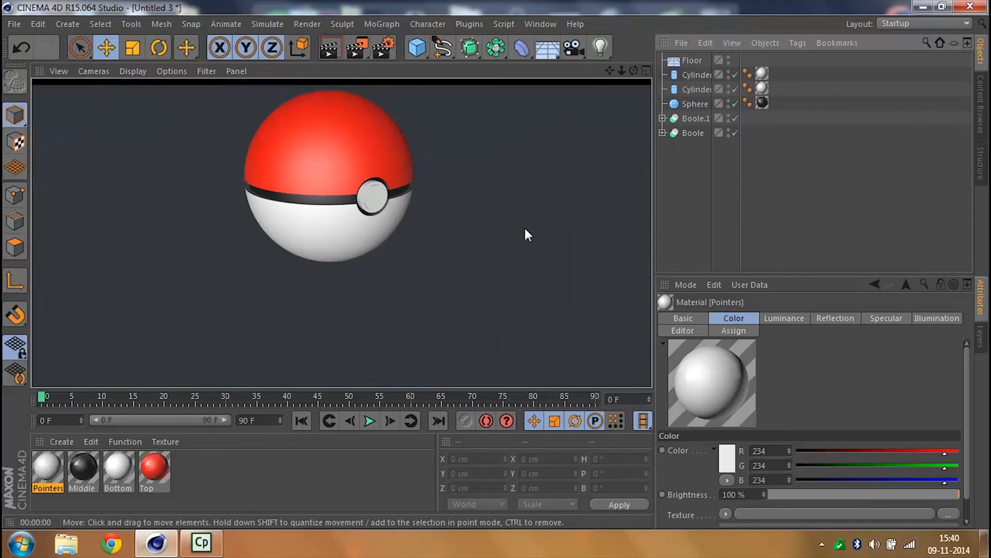
click(765, 199)
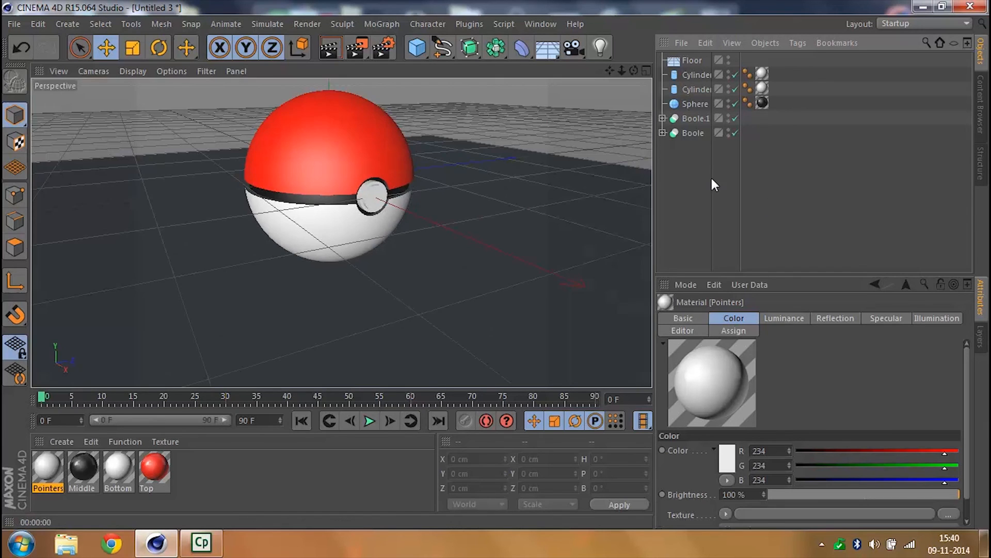
- Add a plane primitive to the scene and show its object properties
drag(622, 71, 612, 75)
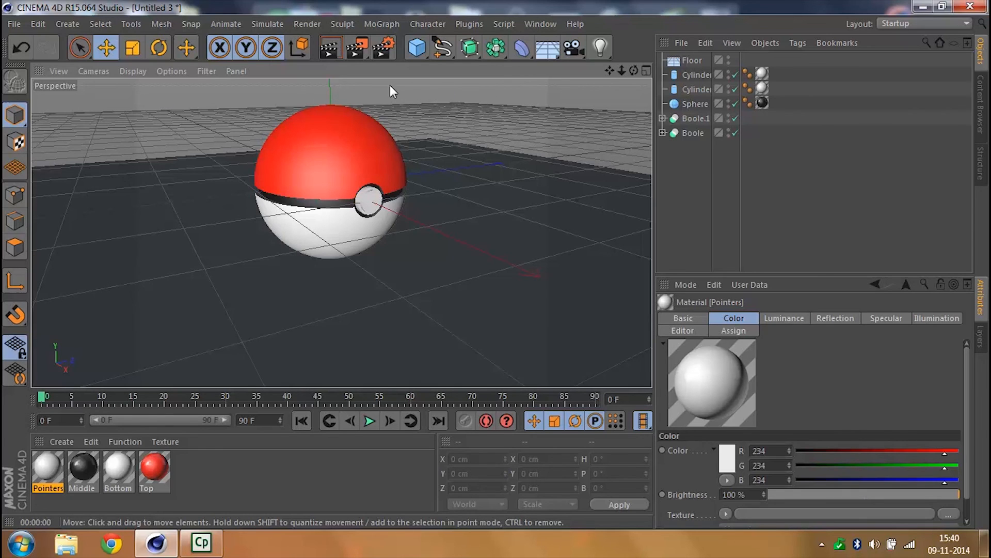
click(418, 53)
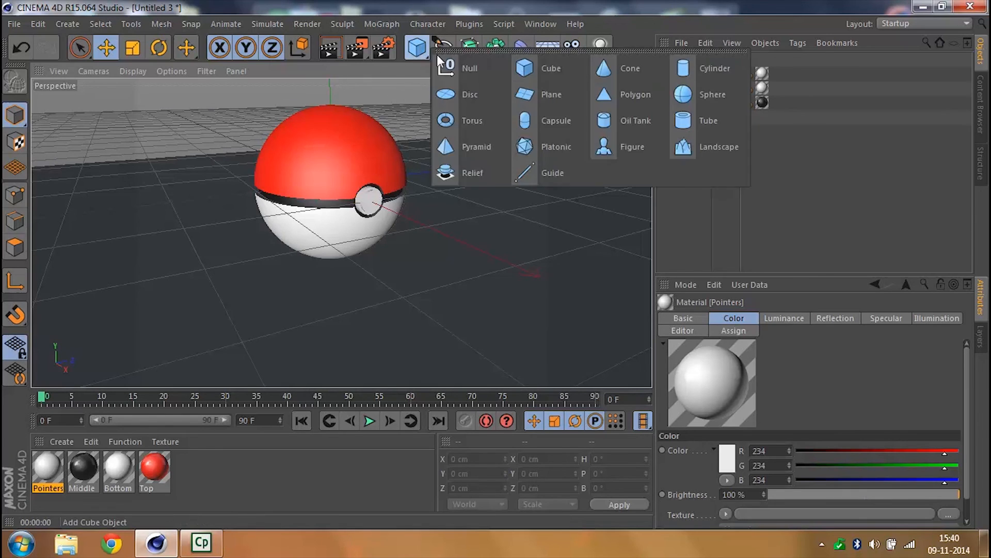
click(538, 93)
drag(623, 70, 766, 237)
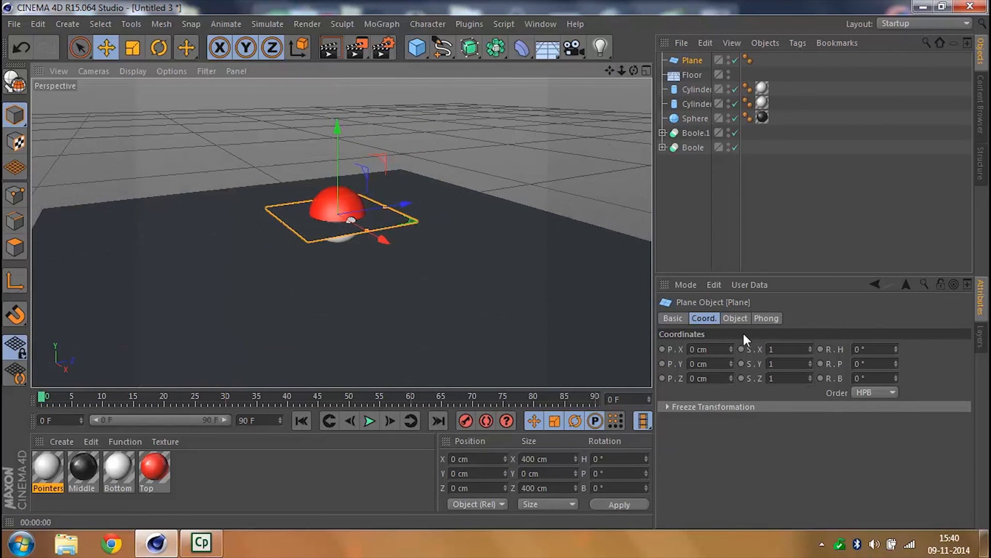
click(735, 319)
- Set the plane's width and height to 800 cm
double_click(764, 350)
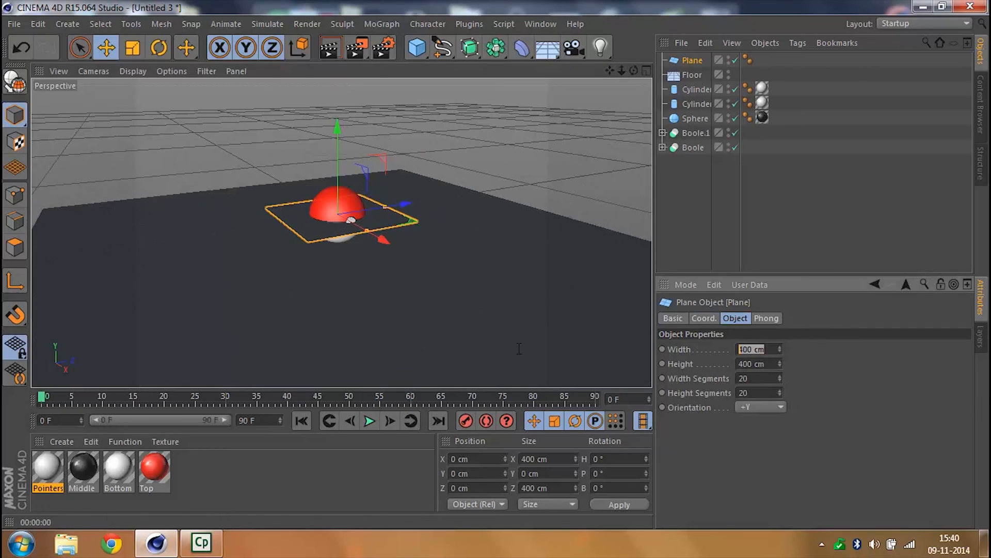
text(800)
key(Tab)
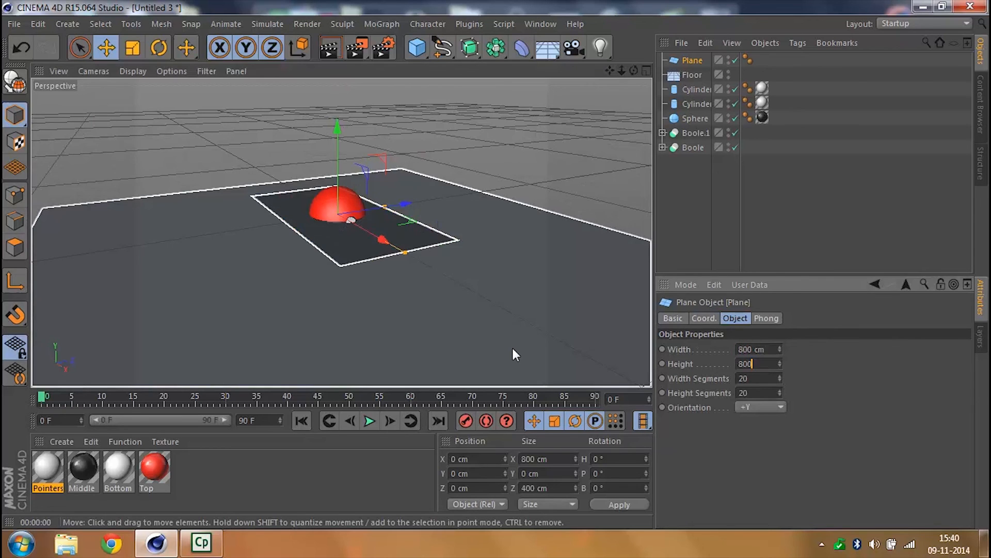
text(800)
key(Return)
- Set the plane's width and height to 600 cm and raise it above the ball to a Y position of about 300 cm
double_click(763, 349)
text(600)
key(Tab)
text(600)
key(Return)
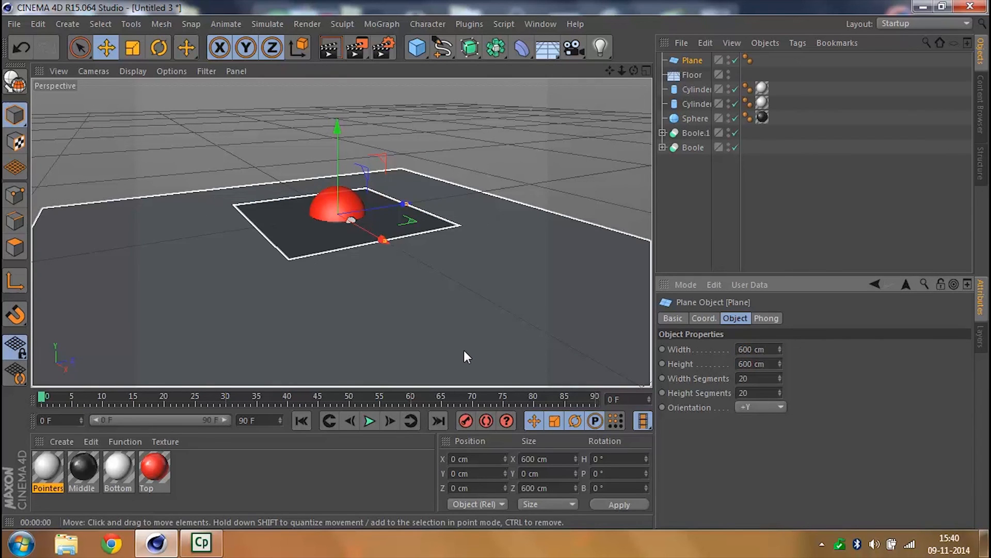
drag(339, 143, 335, 69)
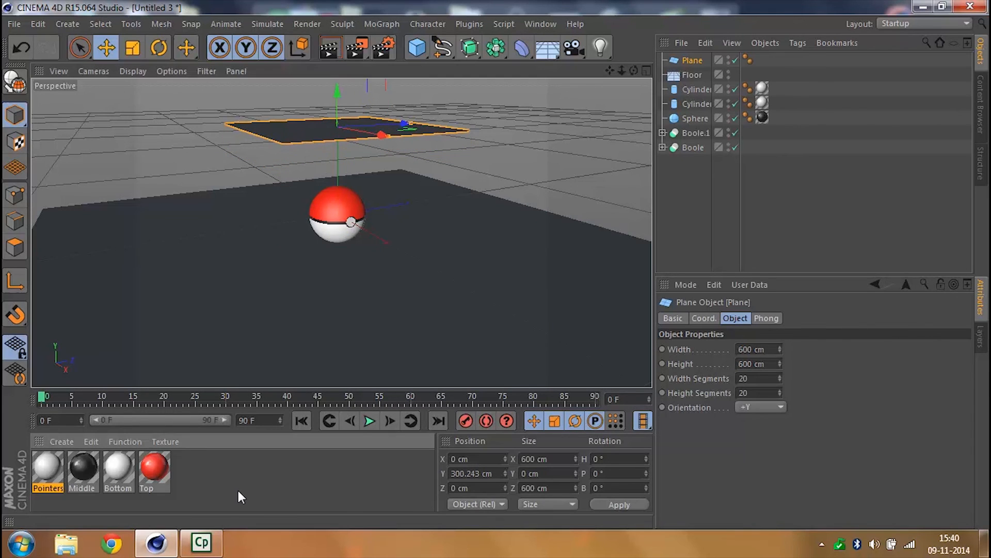
- Create a new material and name it Plane
double_click(238, 491)
double_click(58, 488)
text(Plane)
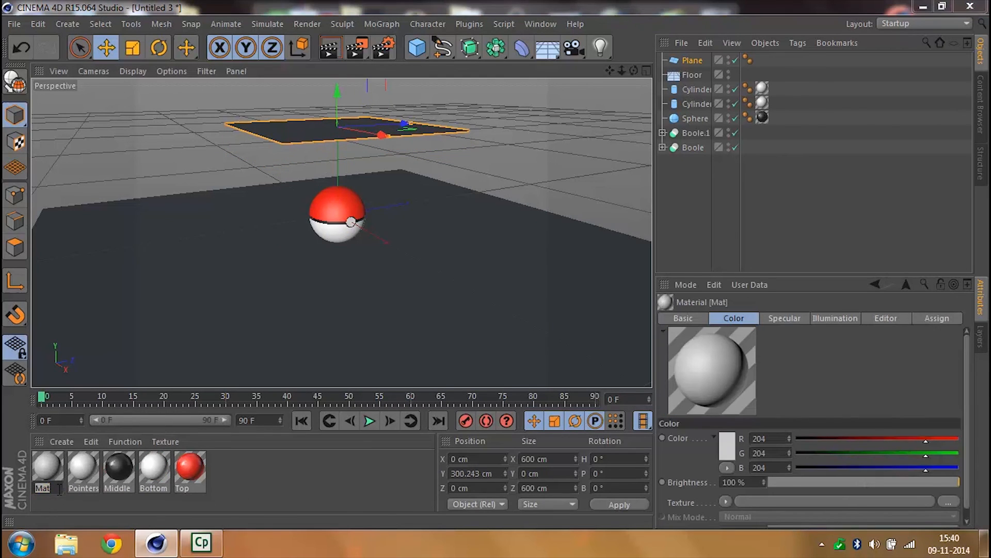
key(Return)
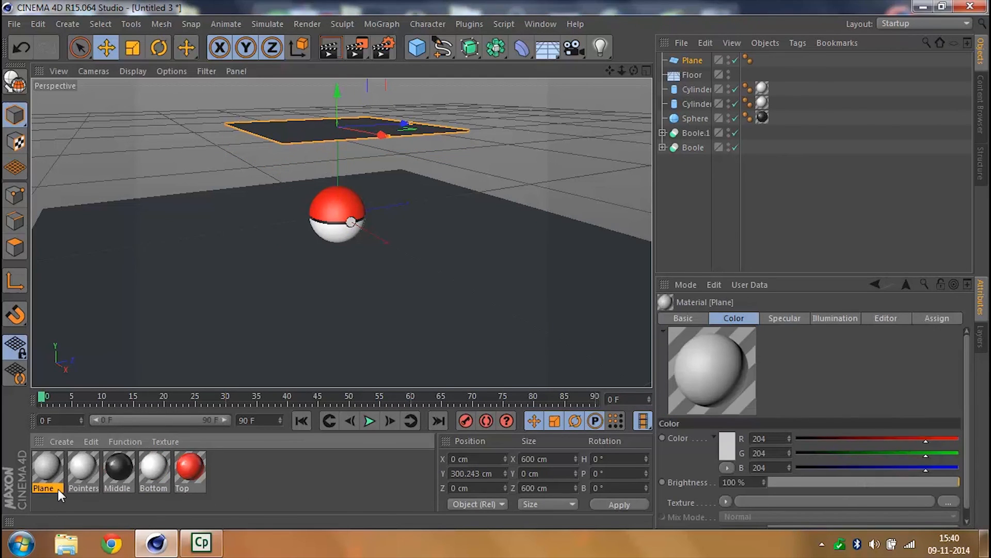
- Set the Plane material's color to white, RGB 255, 255, 255
double_click(48, 461)
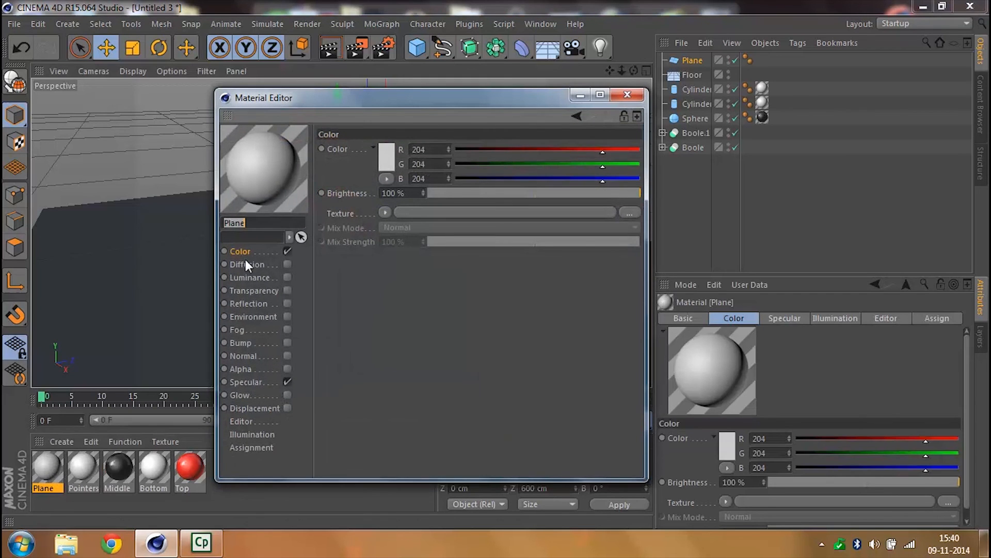
click(391, 156)
click(314, 109)
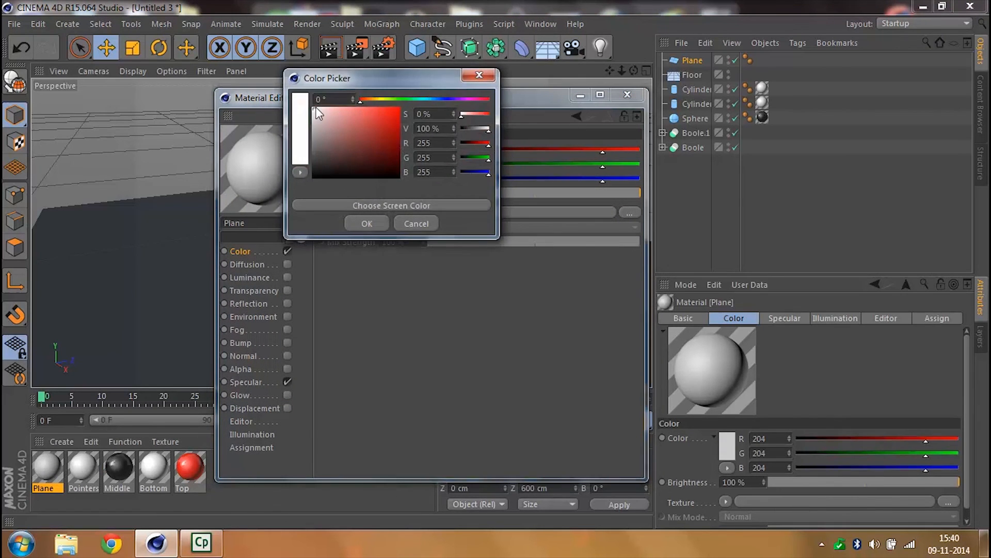
click(368, 222)
- Enable white luminance at 100% brightness on the Plane material and apply it to the plane above the ball
click(246, 277)
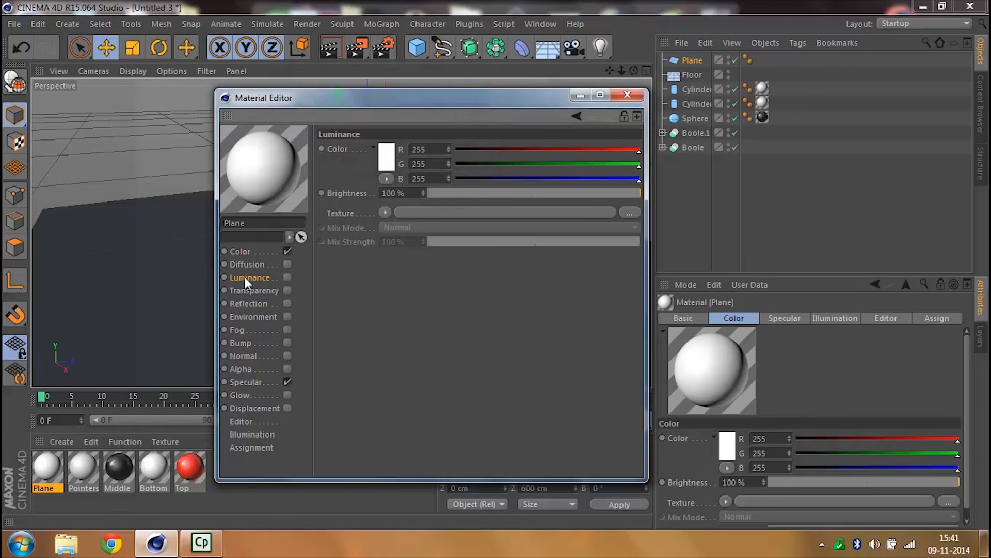
click(288, 277)
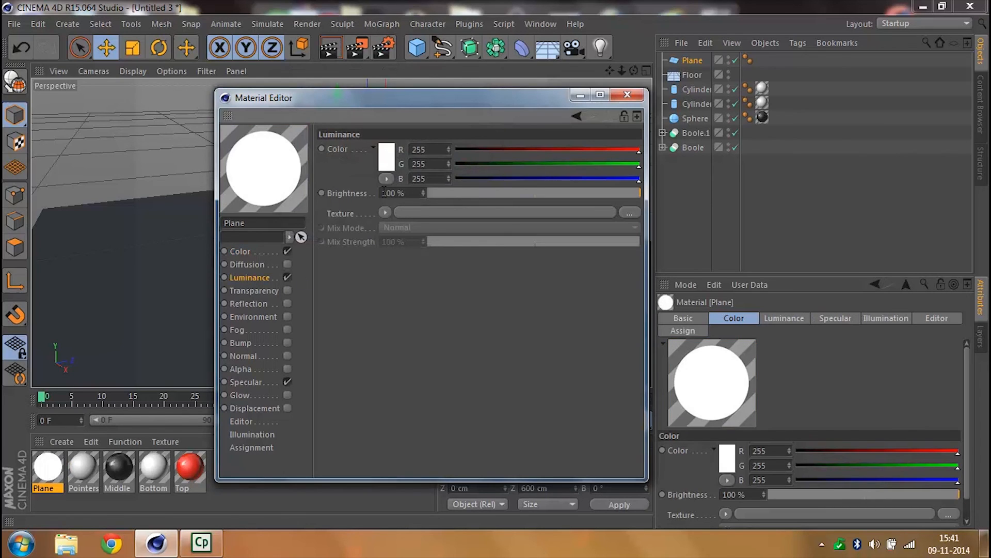
click(392, 156)
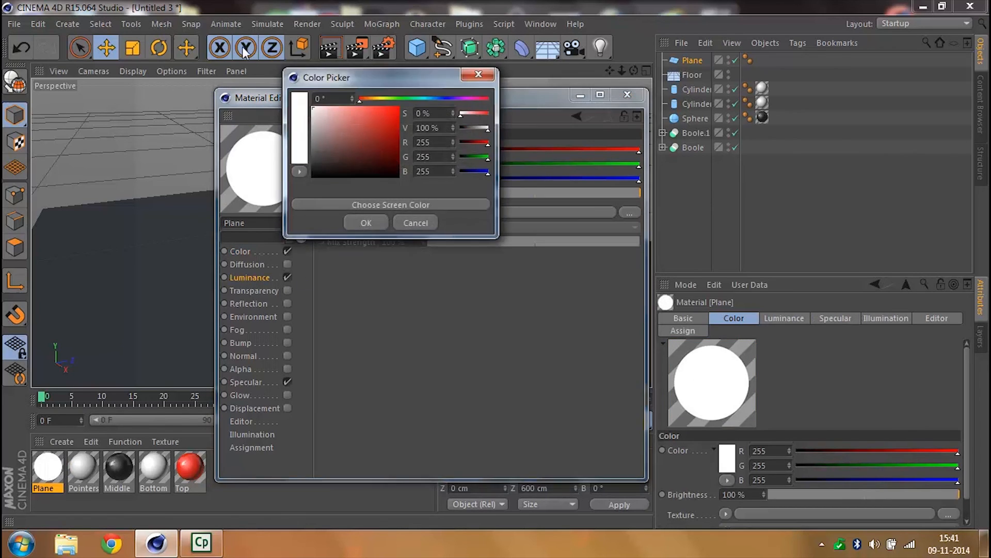
click(359, 224)
click(628, 95)
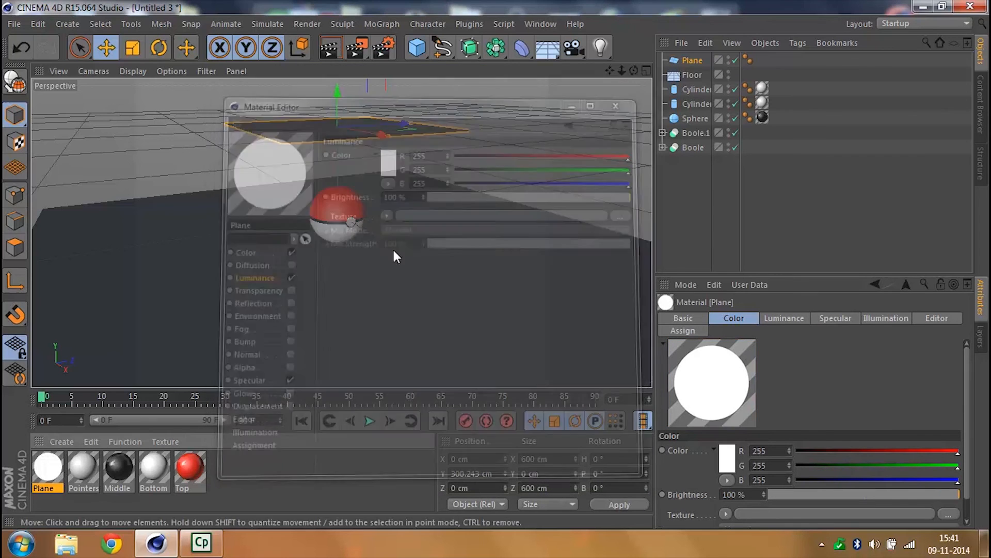
drag(52, 471, 297, 135)
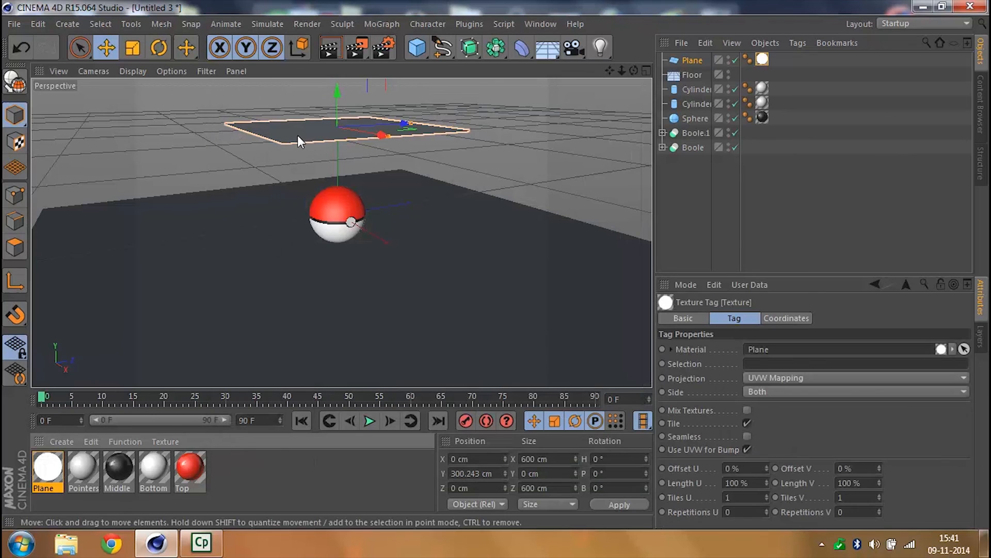
- Check the Plane material's luminance settings and render a close-up view of the ball to examine the plane's reflection
double_click(58, 471)
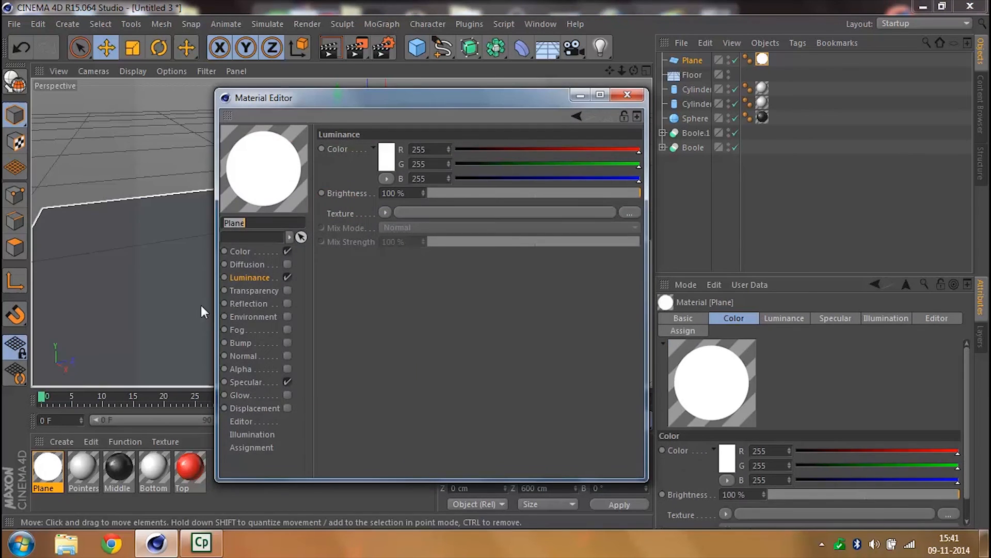
click(638, 93)
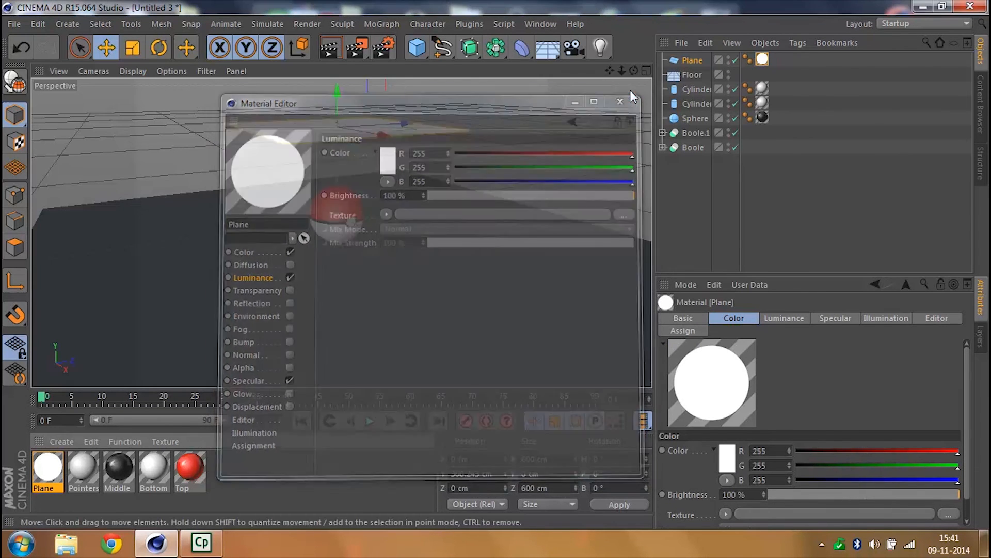
mouse_move(621, 71)
mouse_down()
mouse_move(666, 75)
mouse_move(613, 70)
mouse_move(613, 78)
mouse_up()
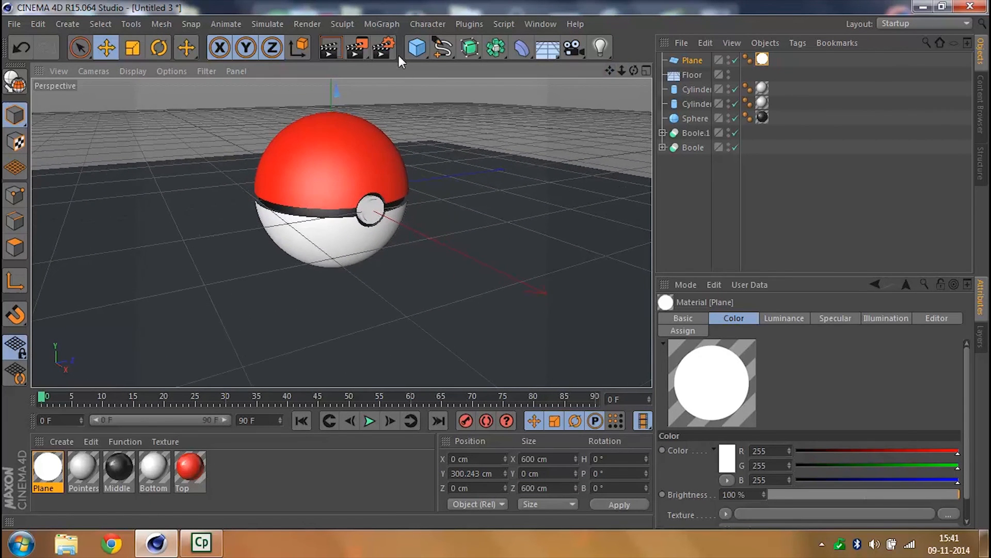
click(333, 48)
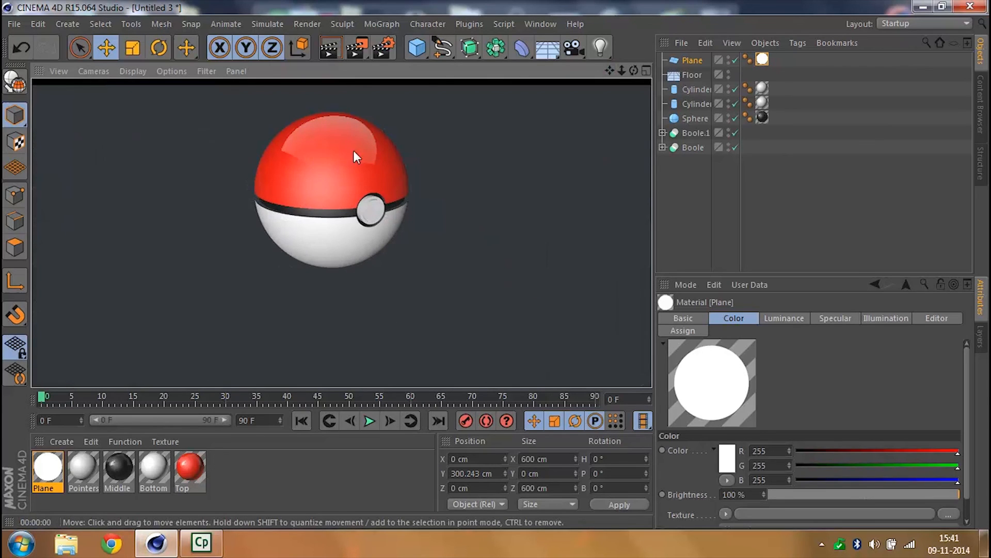
click(706, 172)
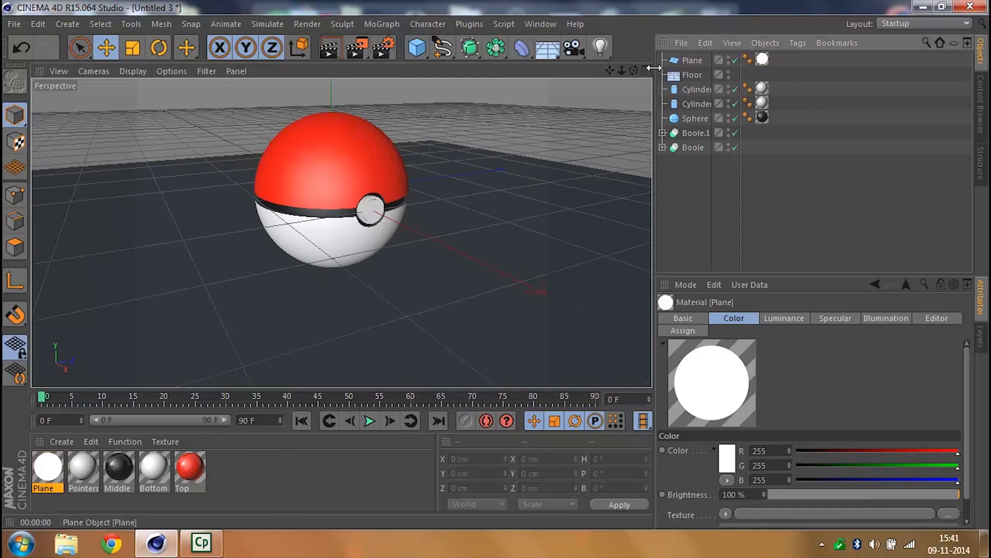
- Lower the luminous plane to a Y position of about 216 cm and render the view close up on the ball
drag(621, 67, 448, 128)
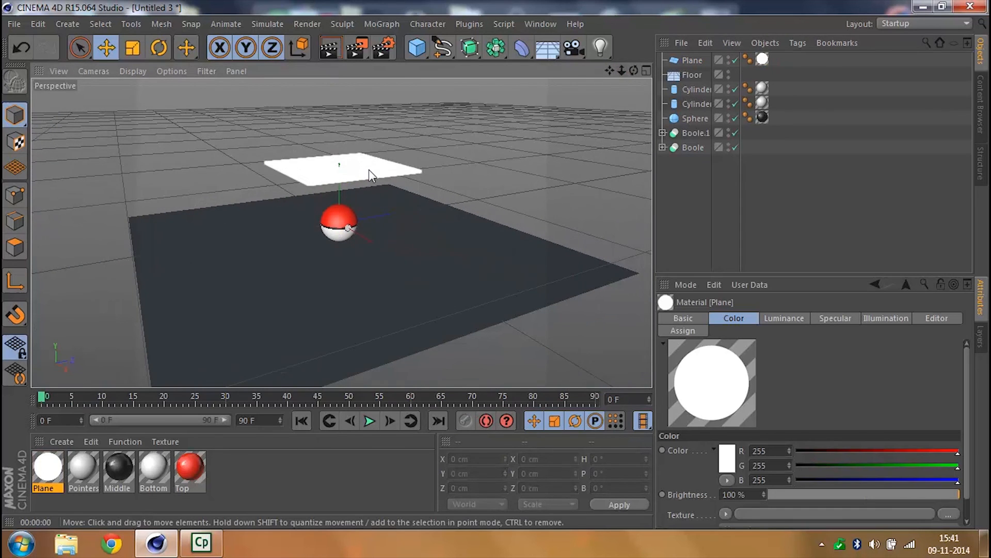
click(347, 165)
drag(339, 130, 389, 137)
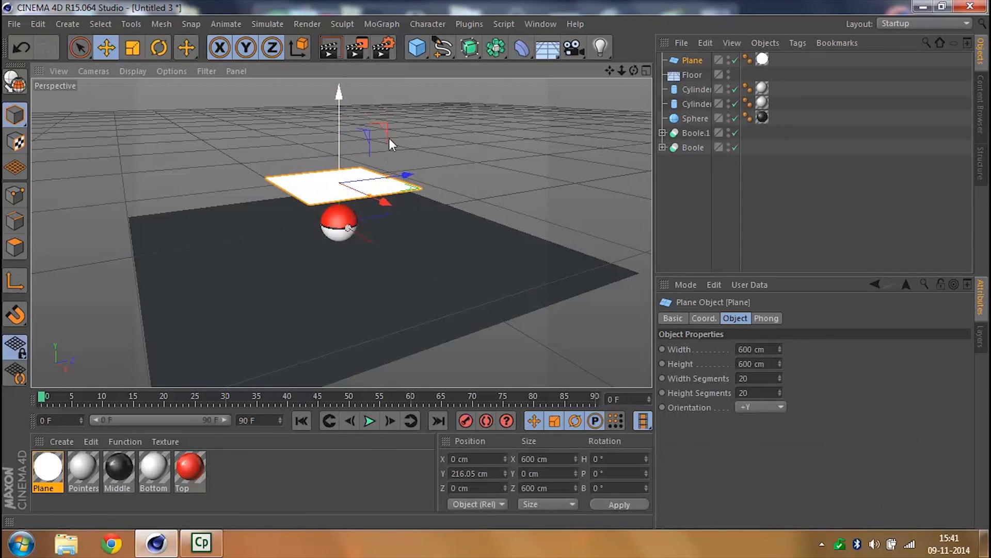
drag(626, 69, 460, 52)
click(333, 46)
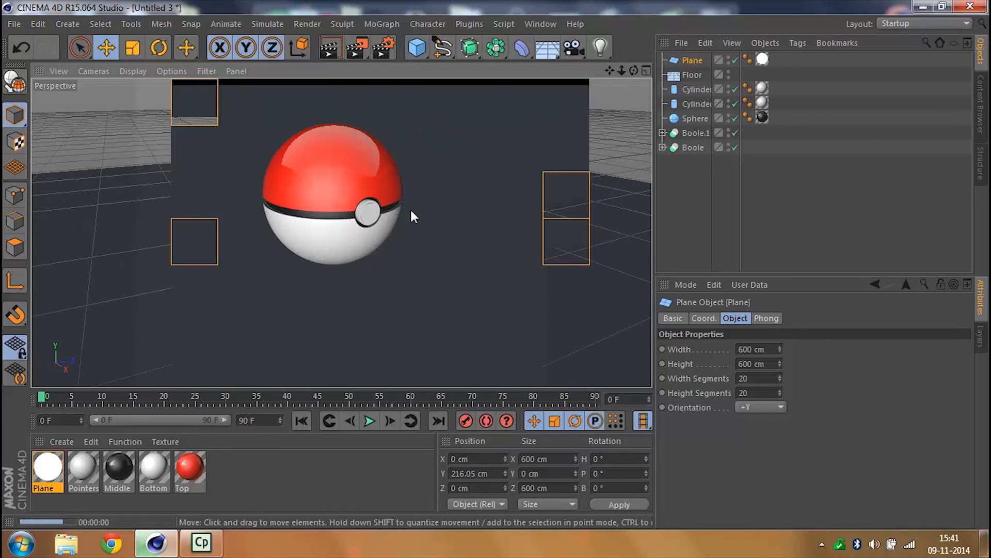
click(722, 204)
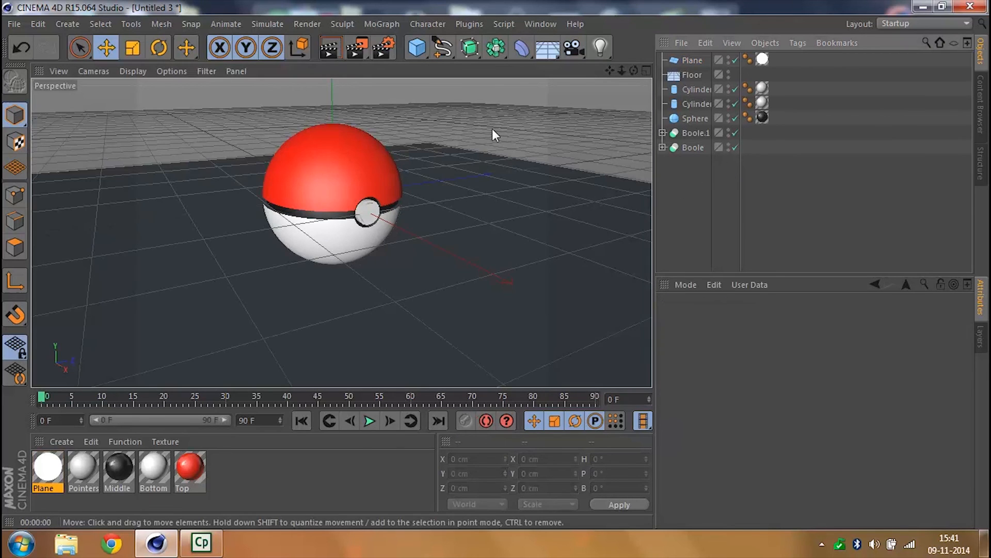
- Group the two Boole objects, the sphere and the two cylinders of the ball under one null
click(696, 149)
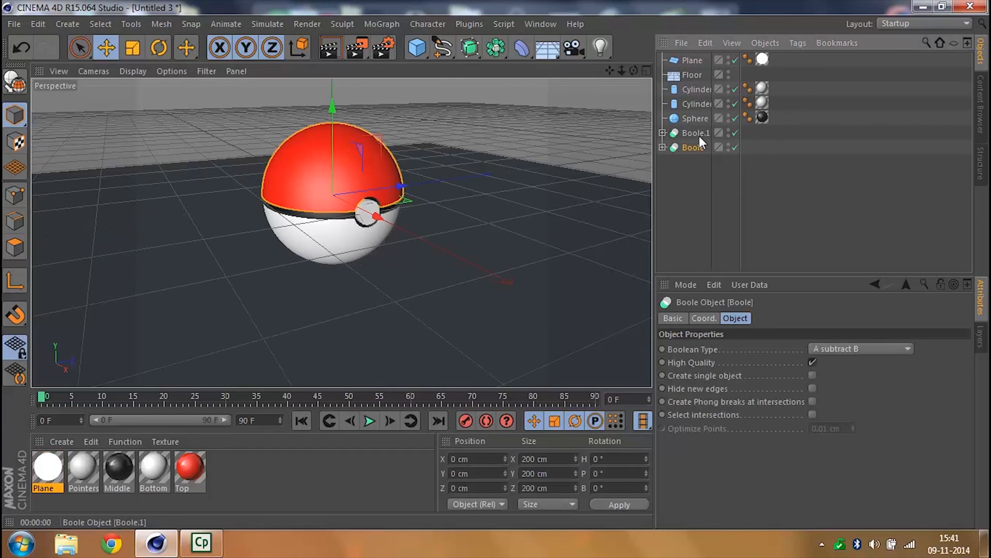
ctrl+click(699, 132)
ctrl+click(699, 119)
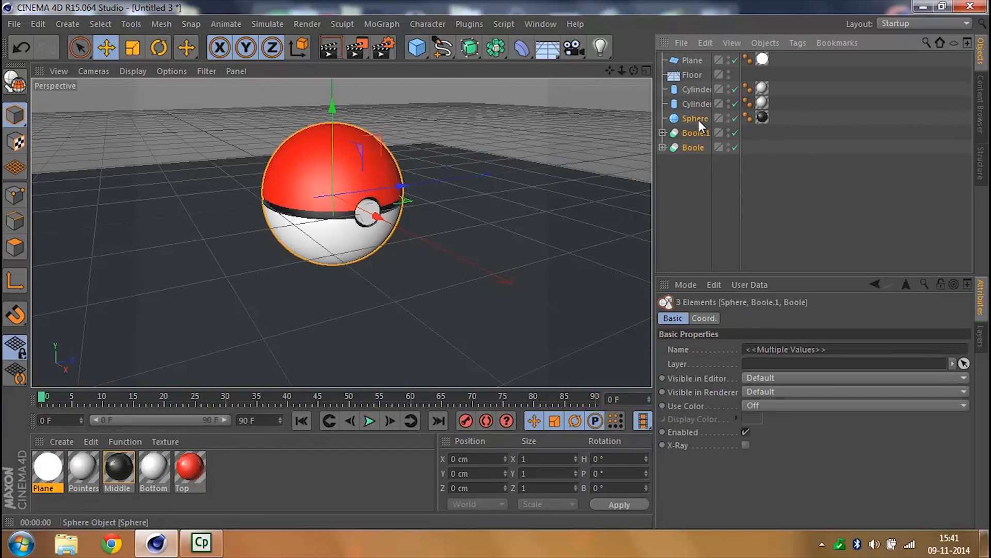
ctrl+click(702, 104)
ctrl+click(699, 89)
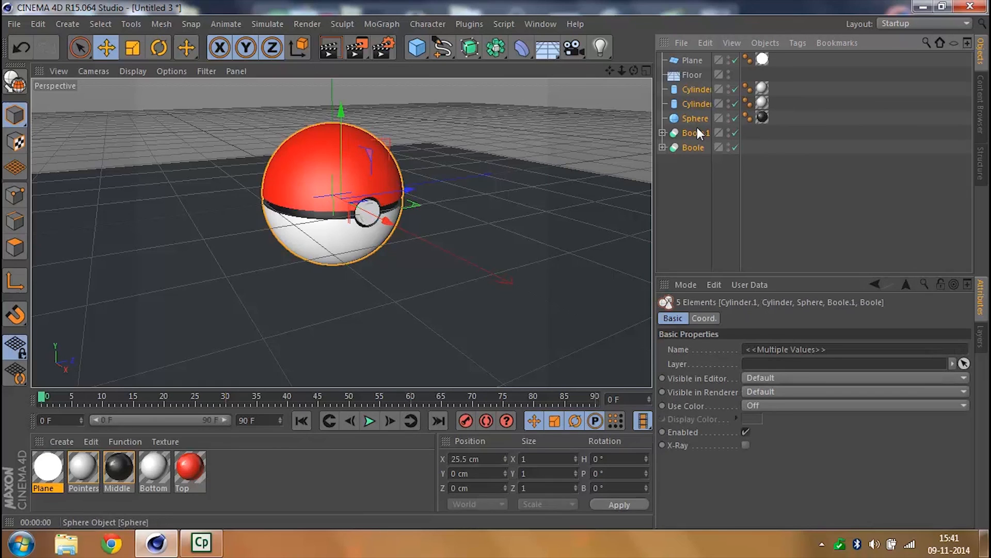
key(alt+g)
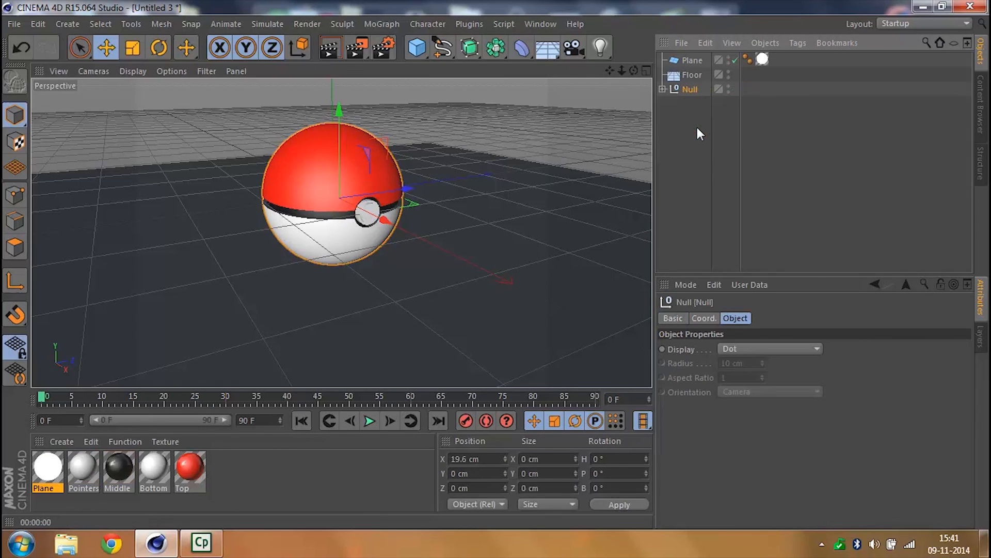
- Rename the null holding the ball's parts to Pokeball
double_click(693, 90)
text(P)
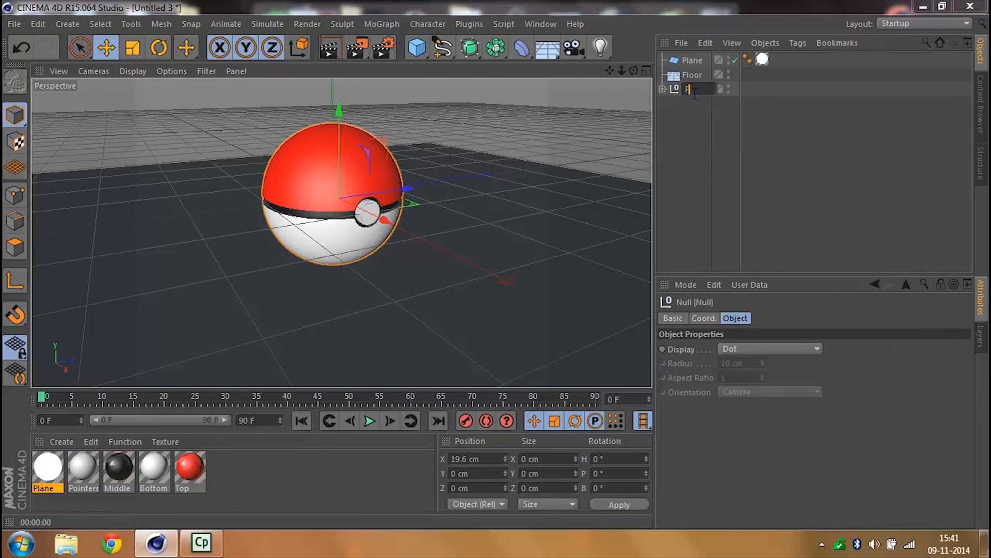
text(okeball)
key(Return)
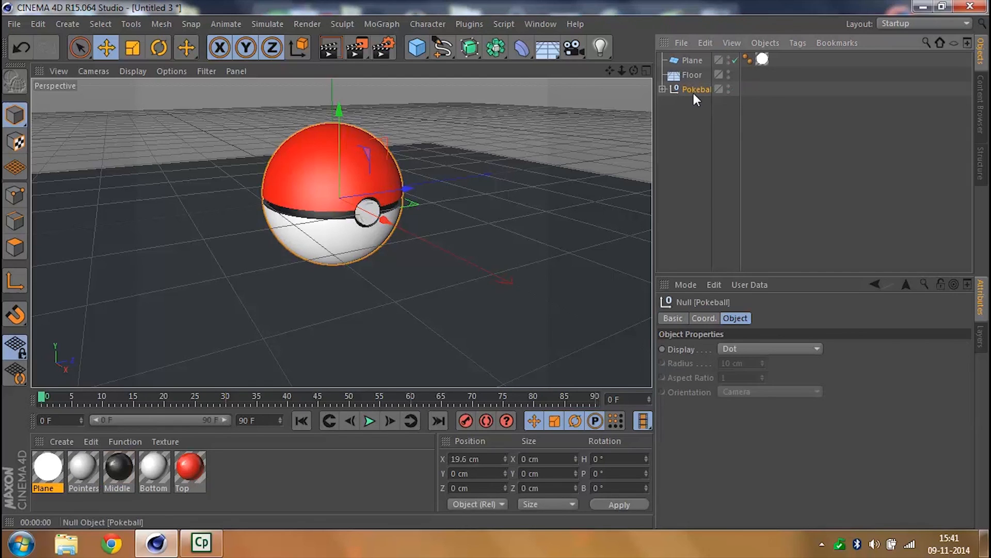
- Review the parts inside the Pokeball group and the ungrouped Floor and Plane objects
click(663, 89)
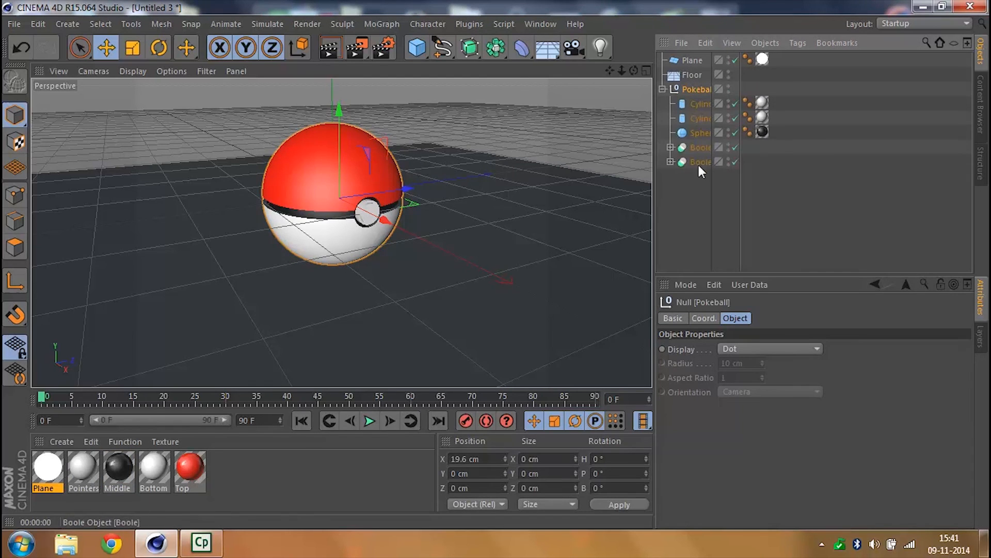
click(695, 187)
drag(693, 205, 718, 92)
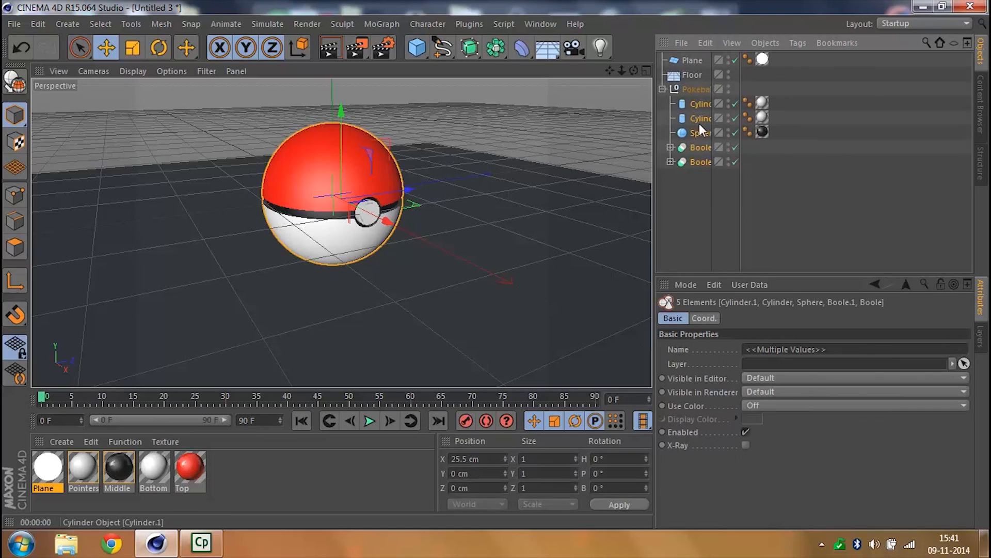
click(693, 88)
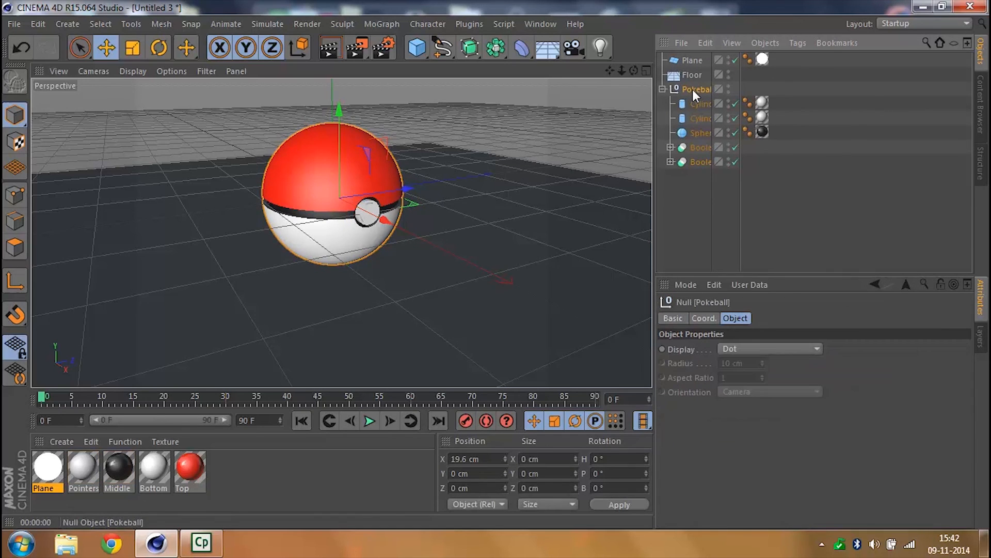
click(663, 88)
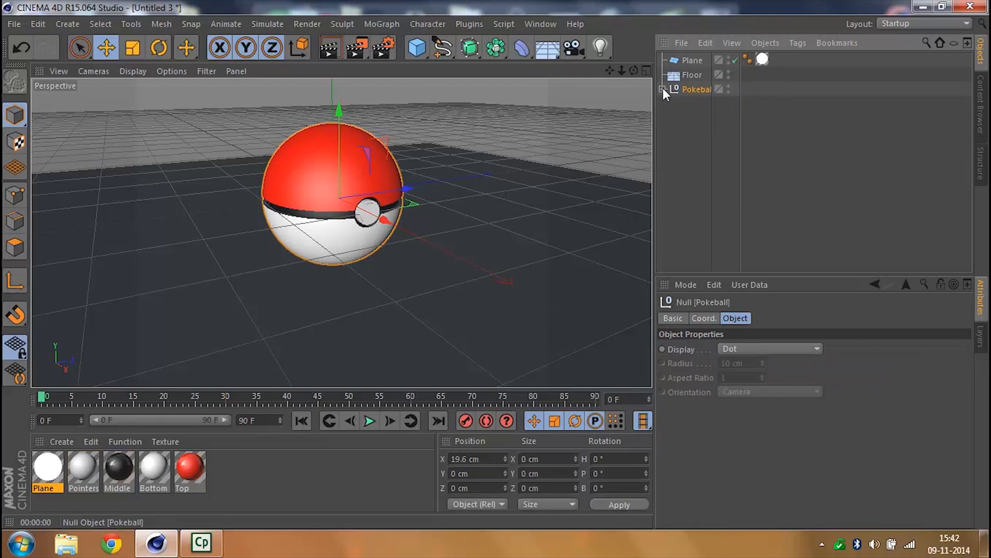
click(662, 89)
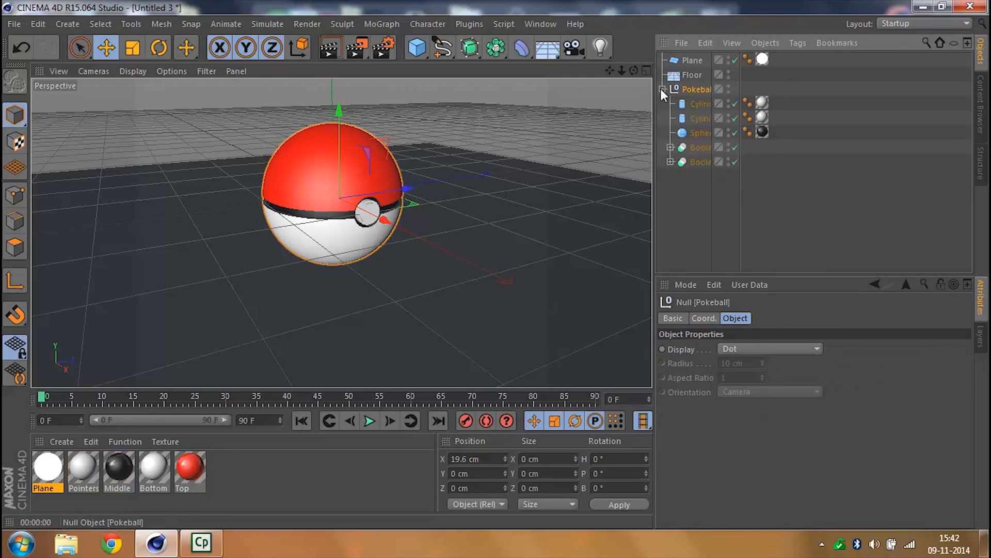
click(663, 88)
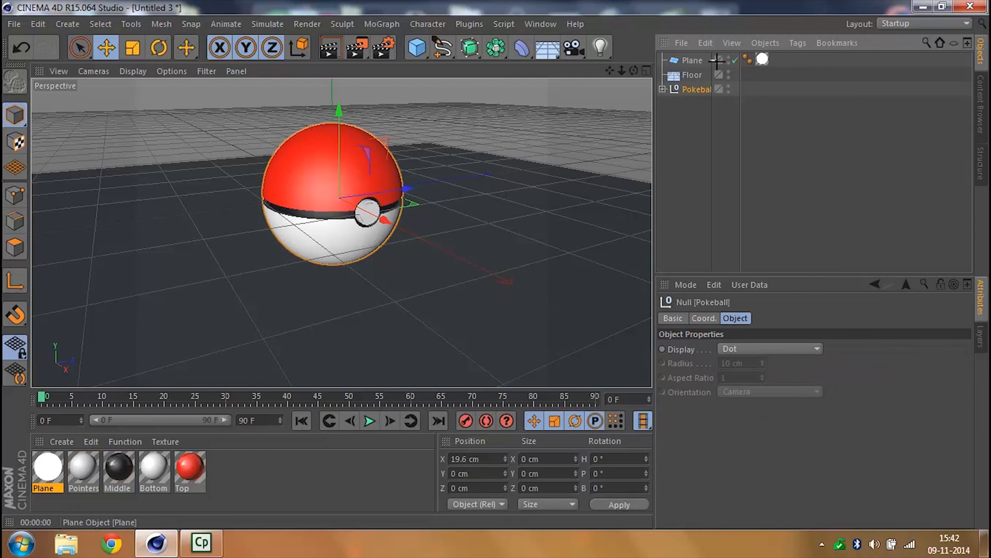
click(722, 118)
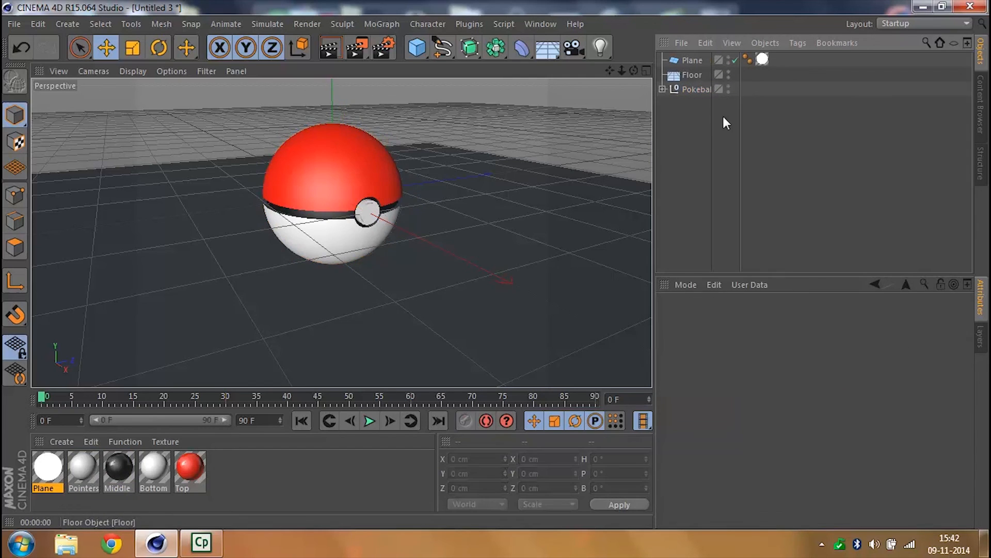
click(695, 60)
click(767, 157)
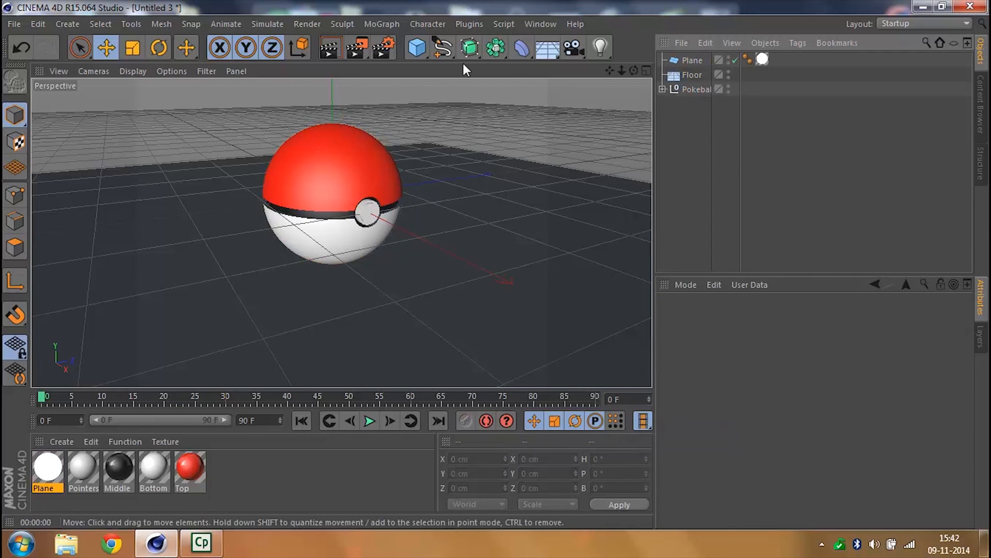
- Add a light and an Array object, and make the light a child of the array
click(597, 47)
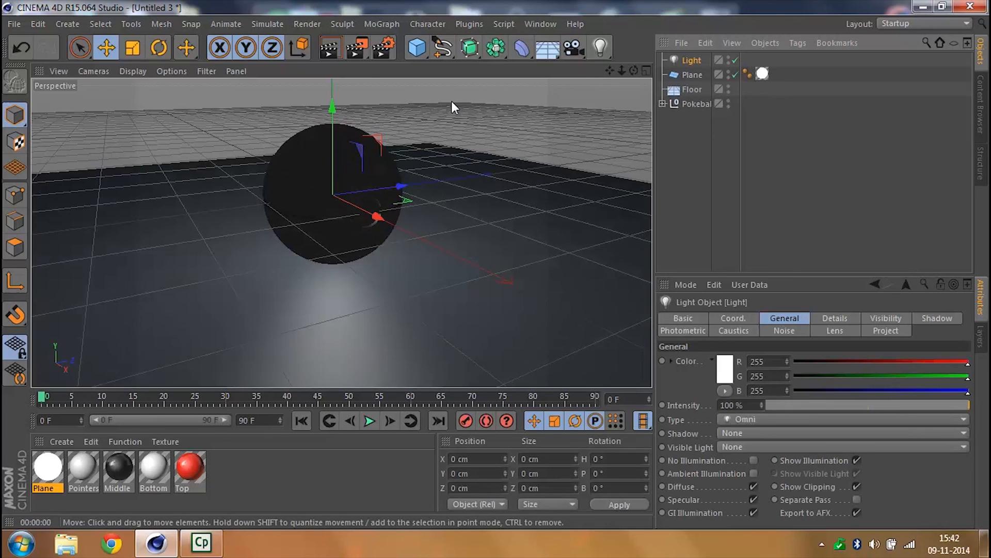
drag(491, 49, 535, 64)
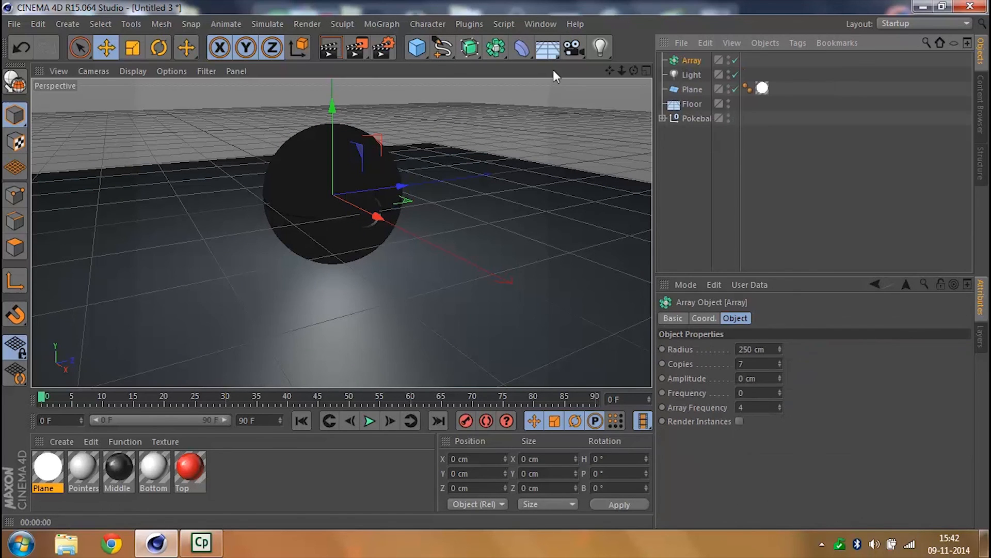
click(689, 76)
drag(689, 57, 688, 60)
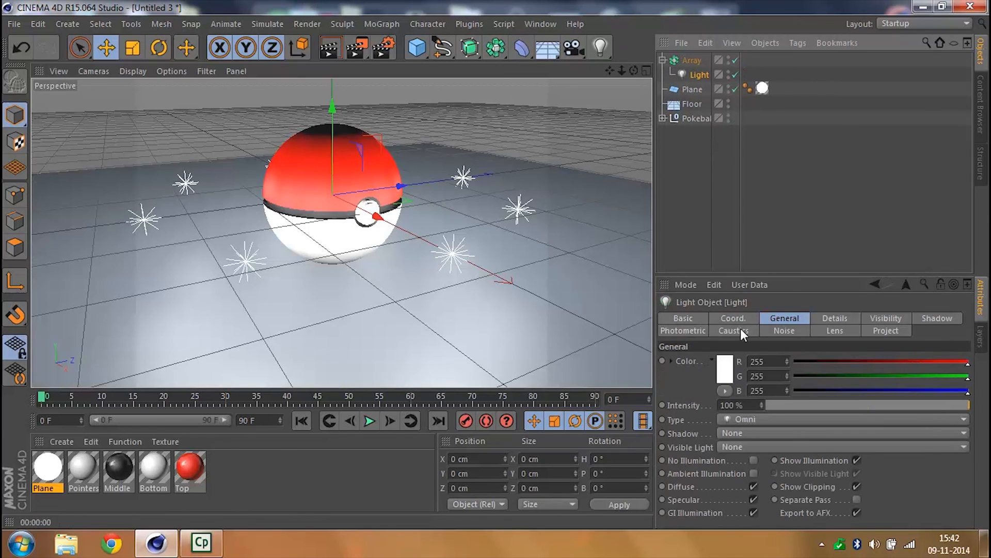
- Set the light array's radius to 800 cm
click(692, 61)
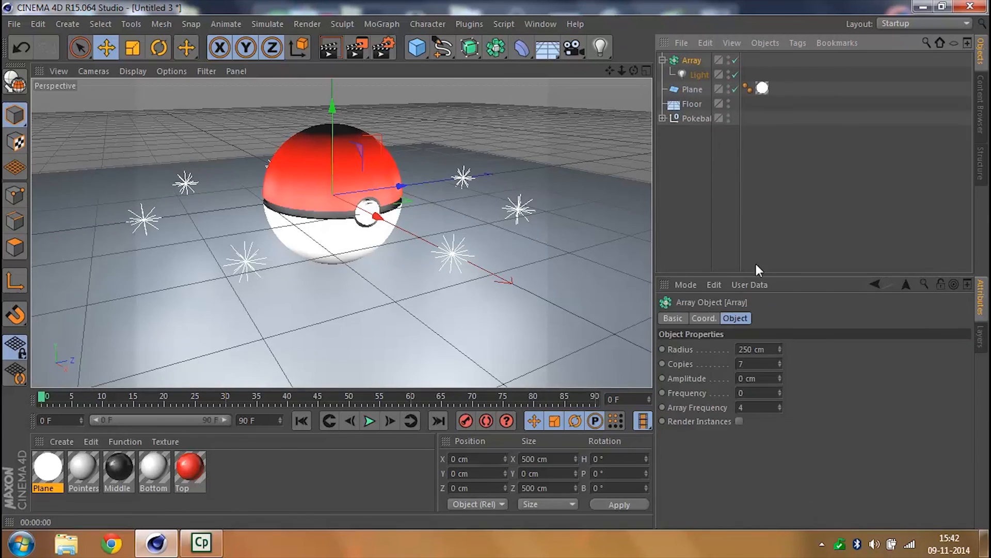
click(775, 348)
text(800)
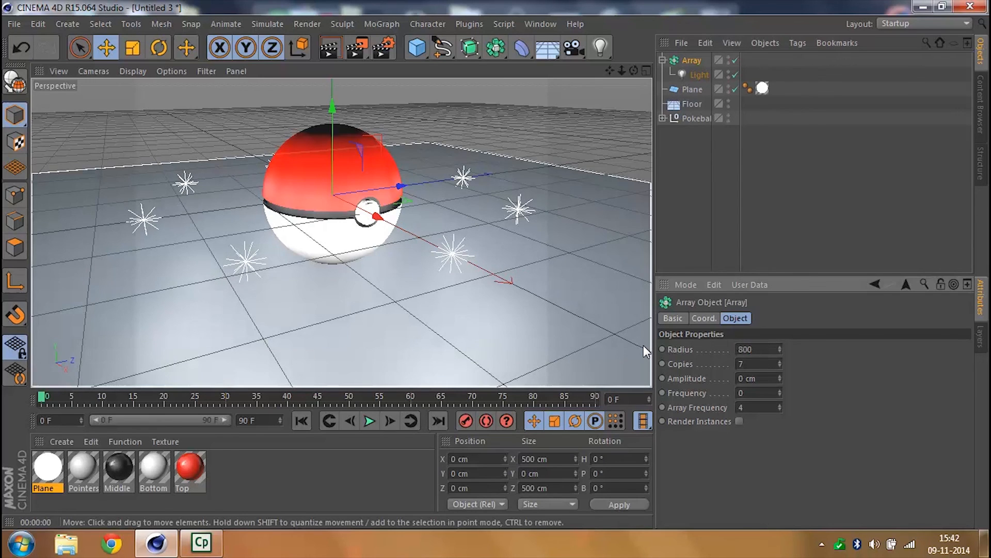
key(Return)
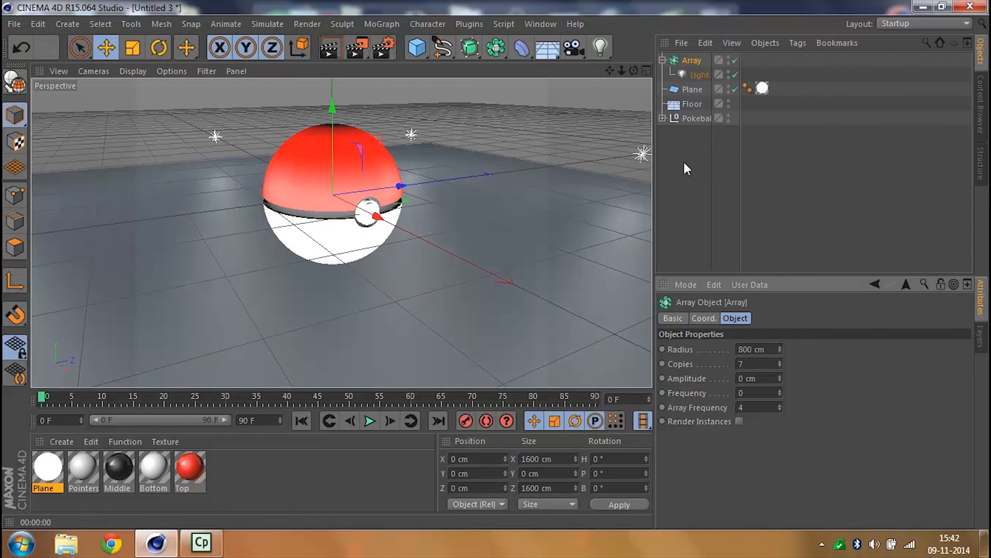
- Set the light array's heading rotation to 0° and its pitch rotation to 45°
click(707, 317)
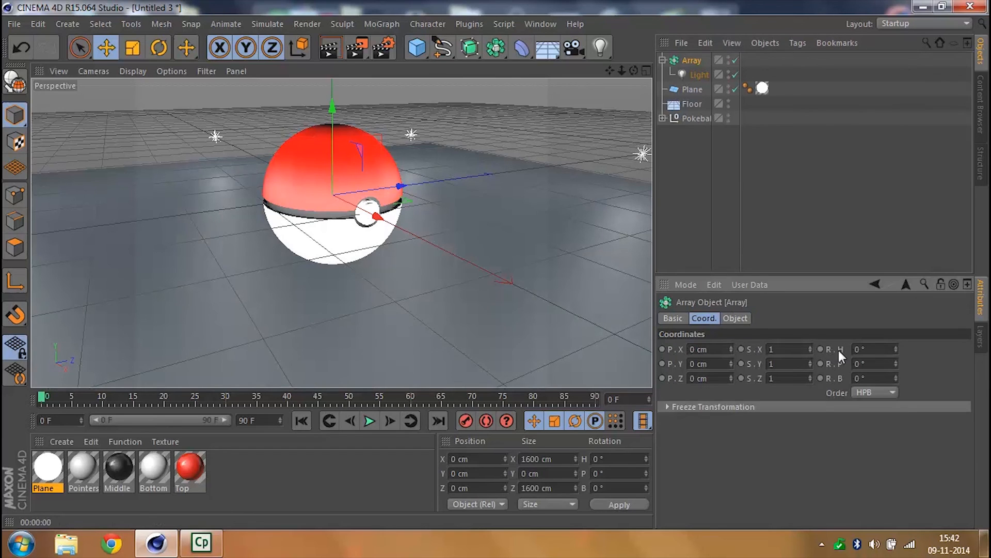
click(897, 350)
drag(872, 350, 805, 347)
text(0)
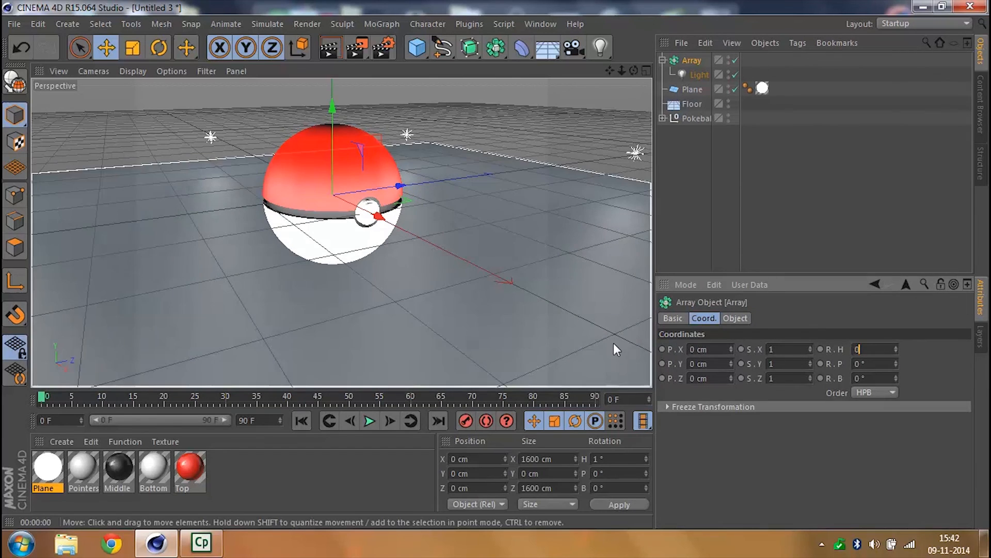
key(Return)
mouse_move(897, 364)
mouse_down()
mouse_move(917, 353)
mouse_move(897, 364)
mouse_up()
text(45)
key(Return)
click(698, 232)
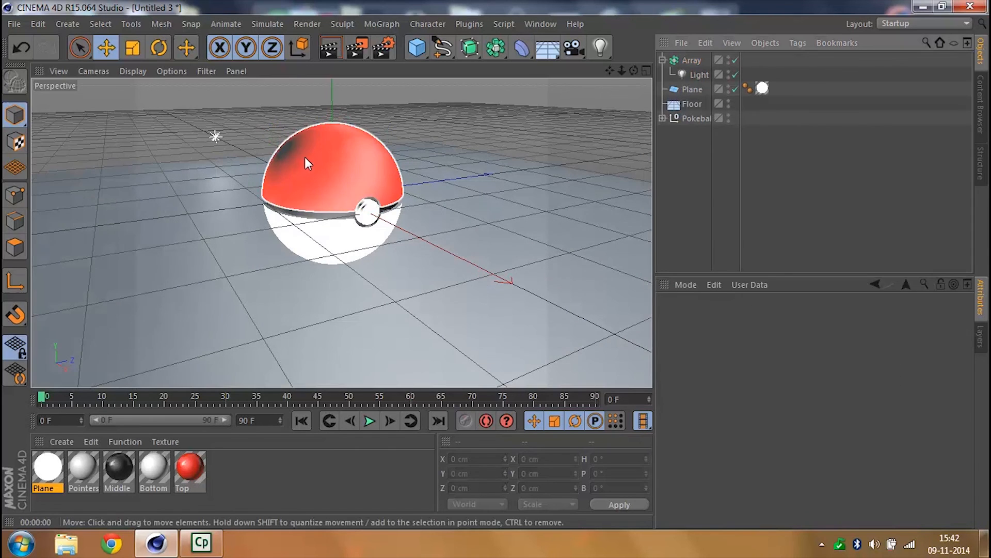
- Duplicate the light array and set the copy's pitch rotation to -45°
click(693, 59)
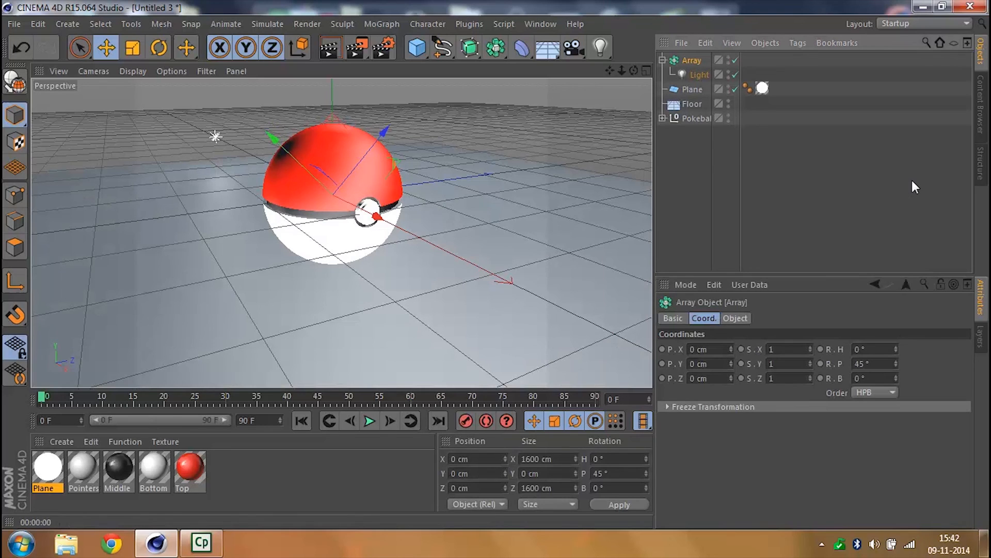
key(ctrl+c)
key(ctrl+v)
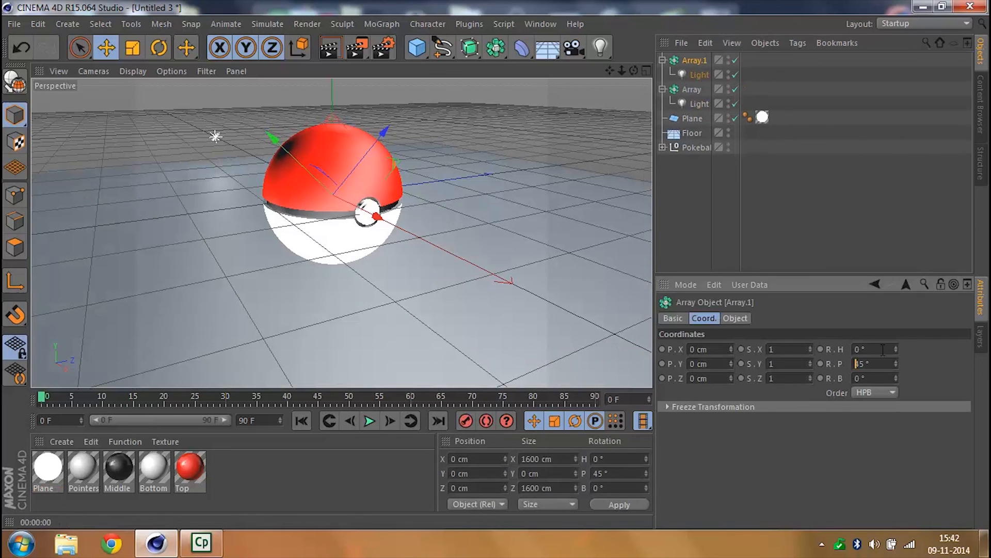
text(-)
key(Return)
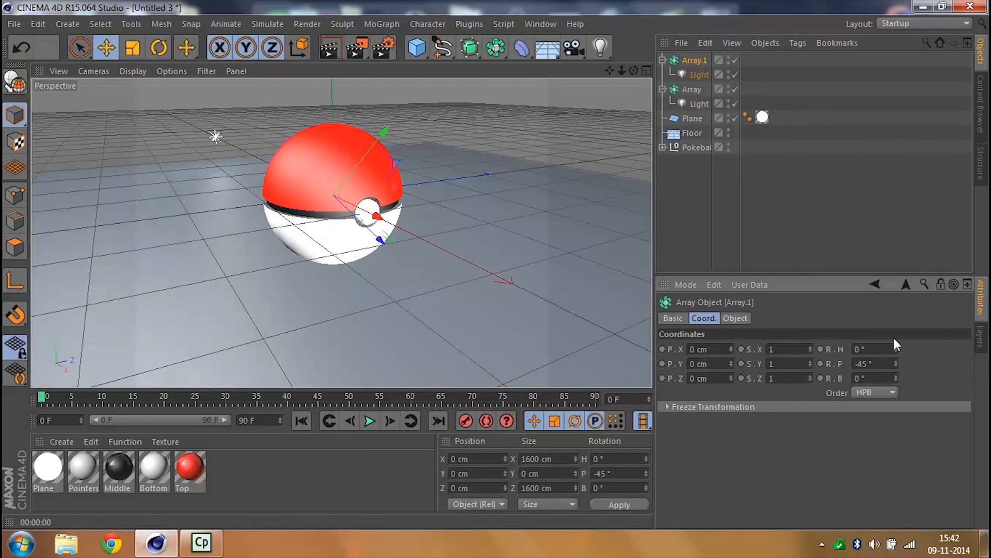
- Collapse both light arrays in the object hierarchy and render the perspective view to check the lighting
click(830, 215)
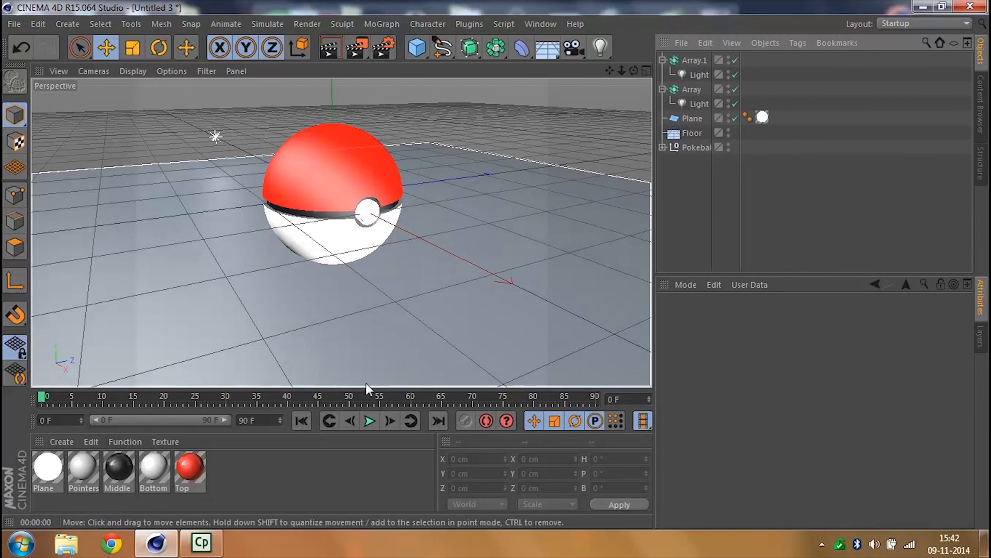
click(663, 88)
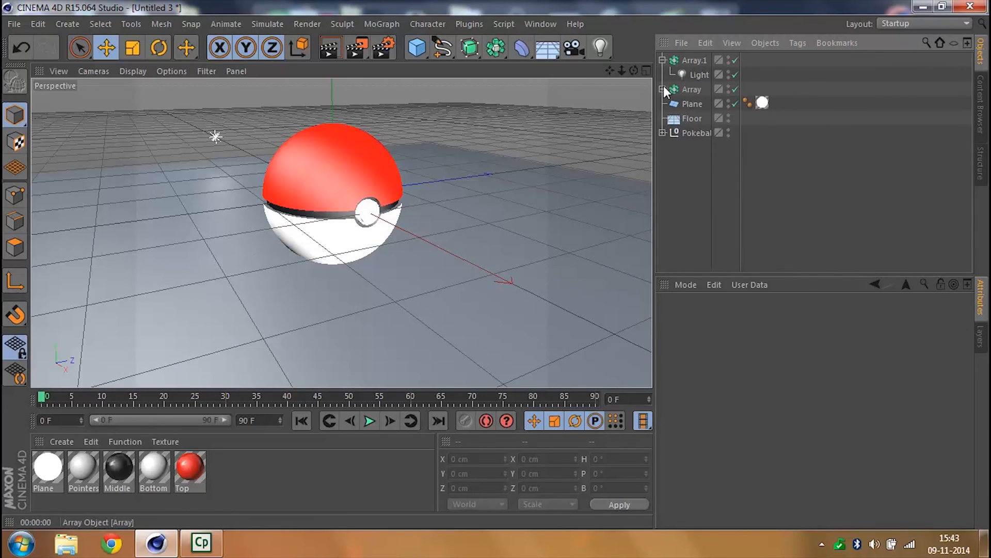
click(663, 60)
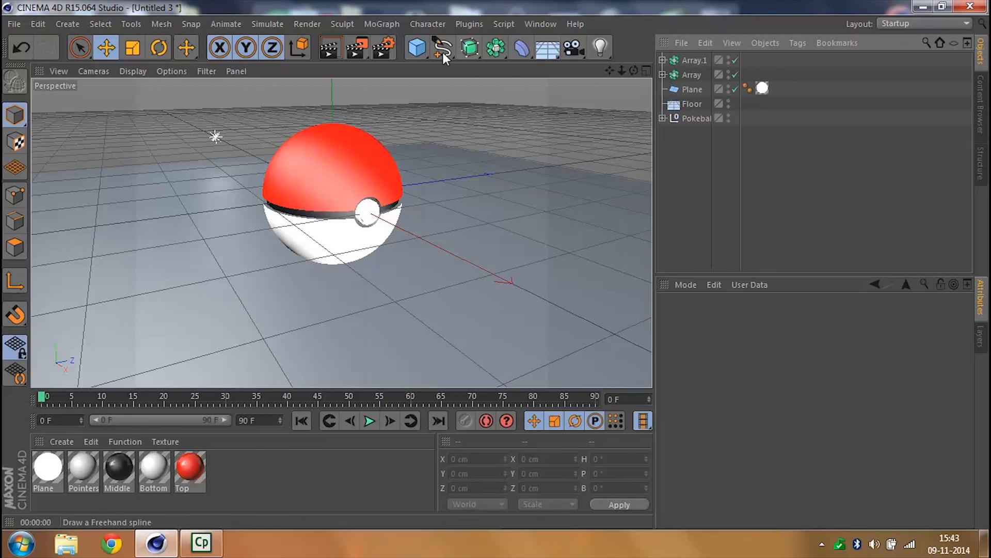
key(ctrl+r)
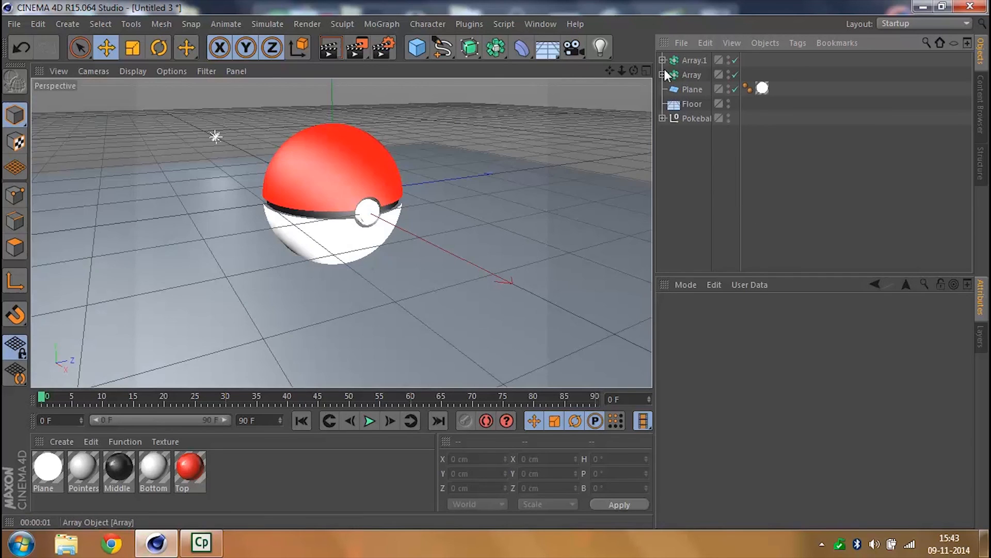
- Set the intensity of the lights in both arrays to 80%
click(662, 74)
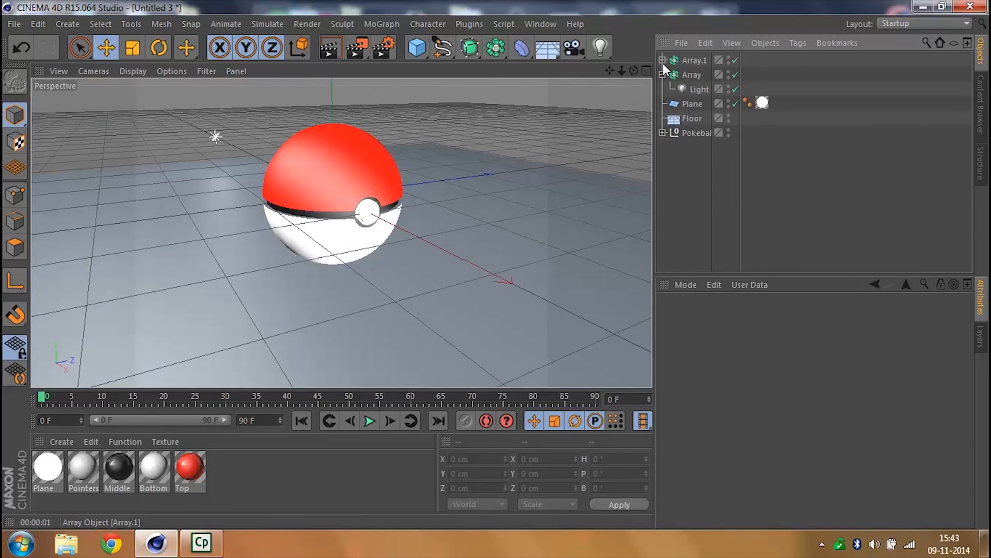
click(662, 60)
click(696, 73)
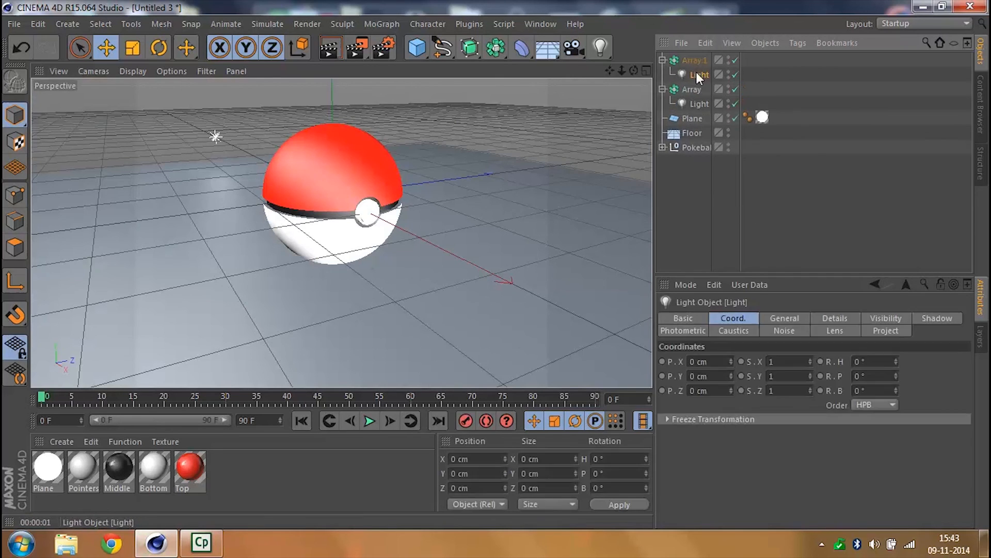
ctrl+click(692, 104)
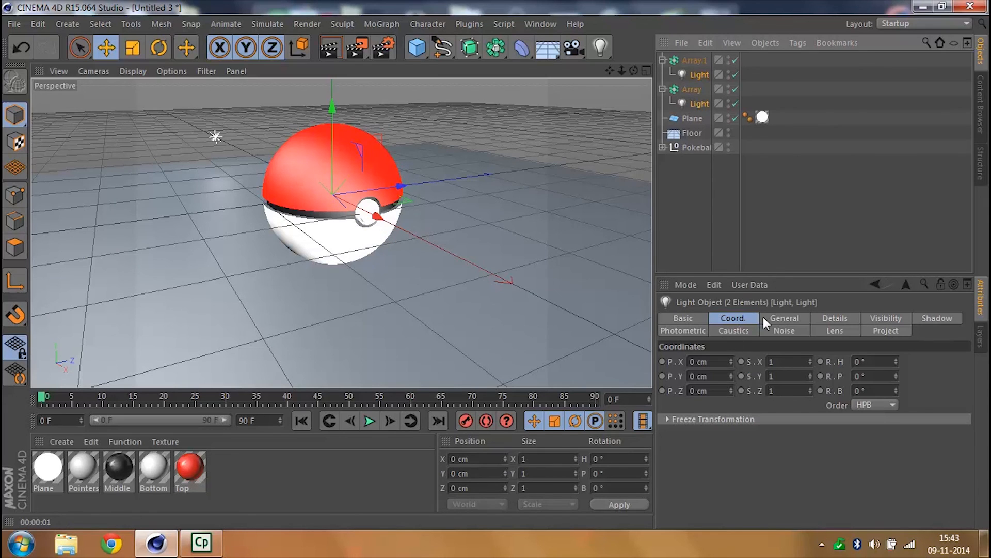
click(779, 318)
click(732, 405)
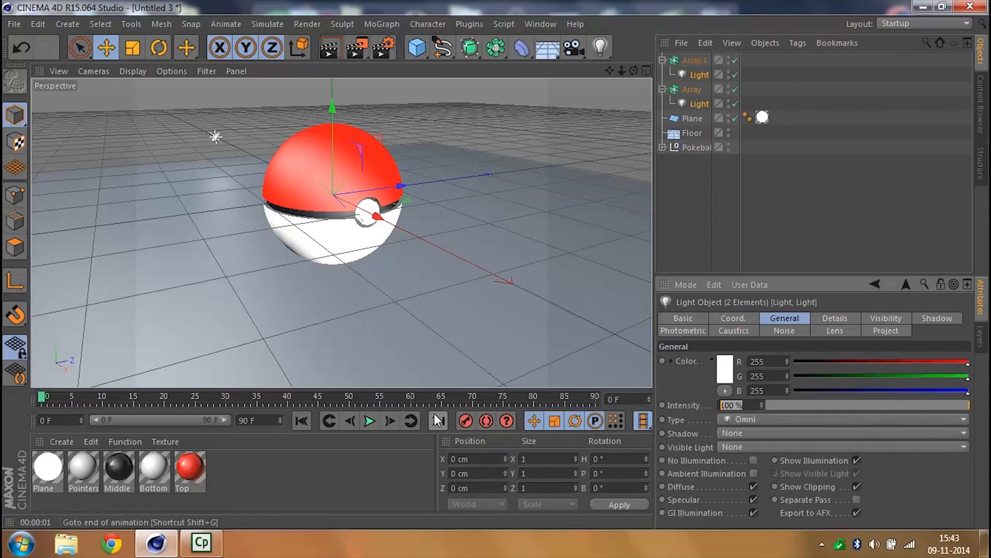
text(80)
key(Return)
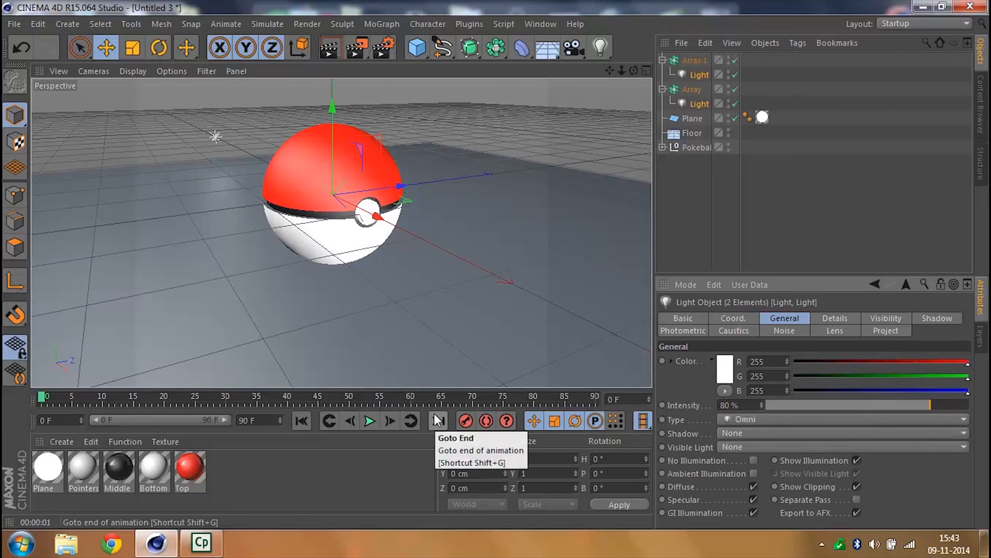
click(717, 231)
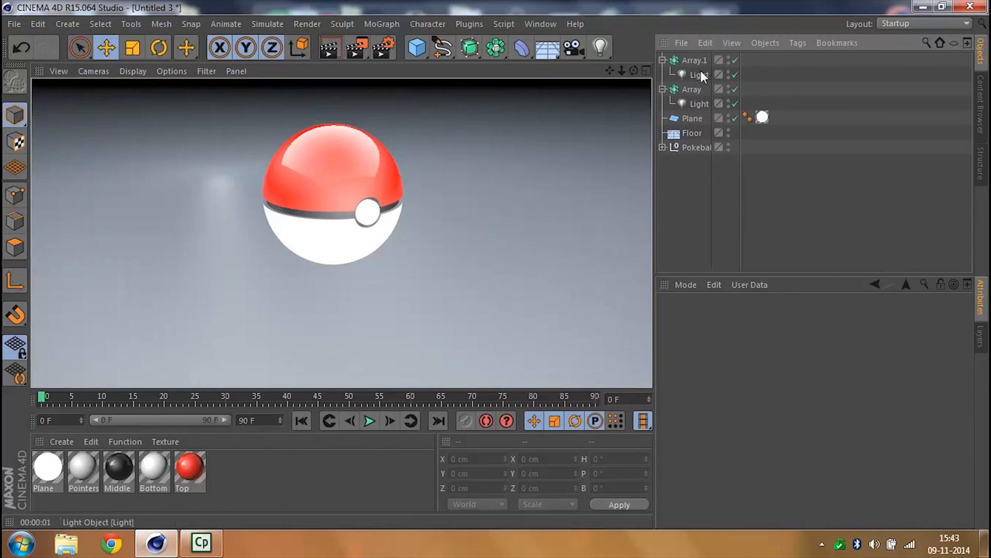
- Set the radius of both light arrays to 1000 cm
click(701, 73)
click(695, 60)
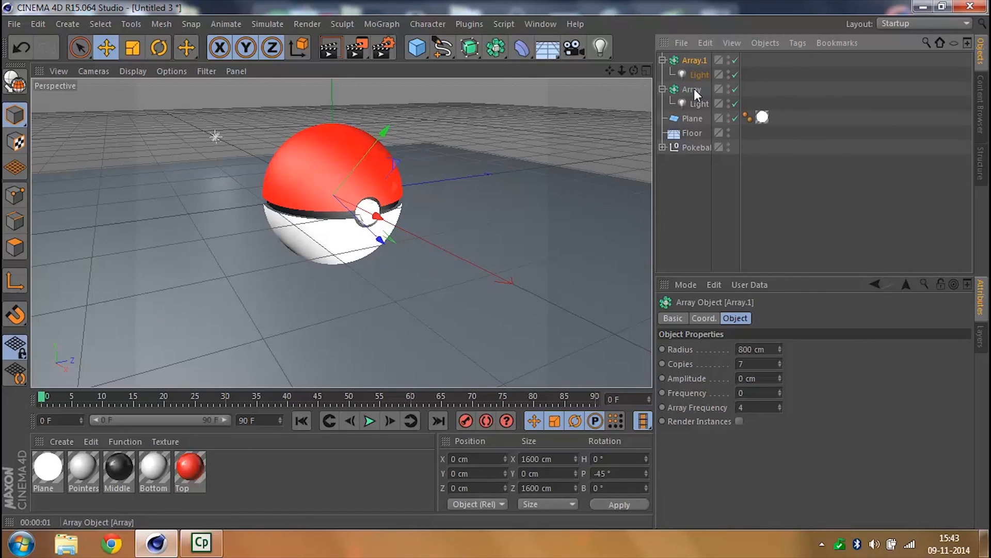
ctrl+click(694, 88)
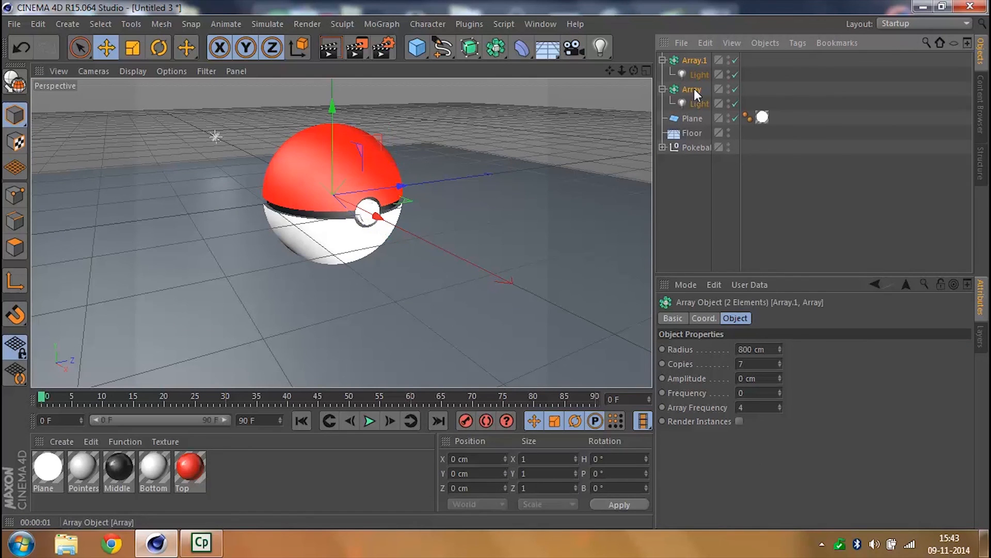
click(755, 349)
text(10)
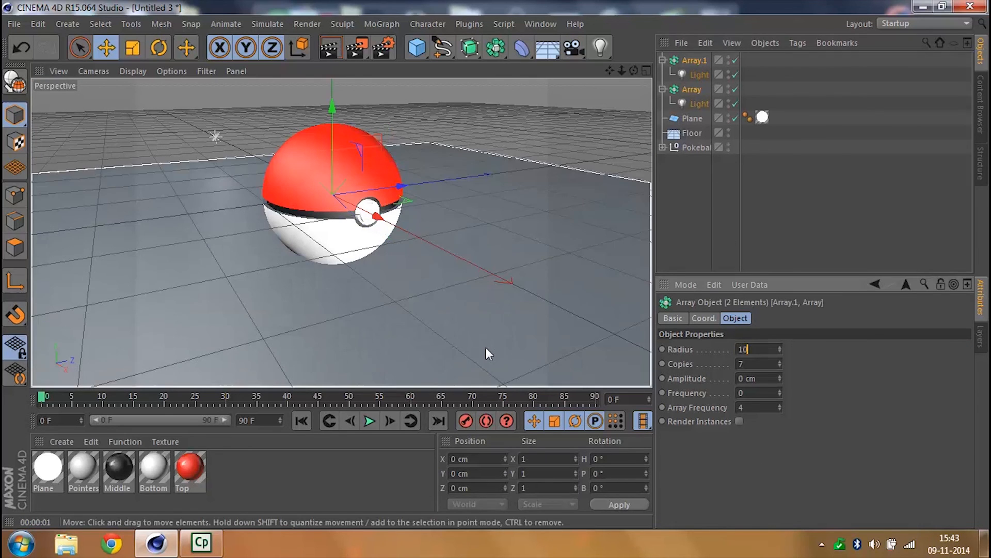
text(0)
key(Return)
click(770, 349)
text(1000)
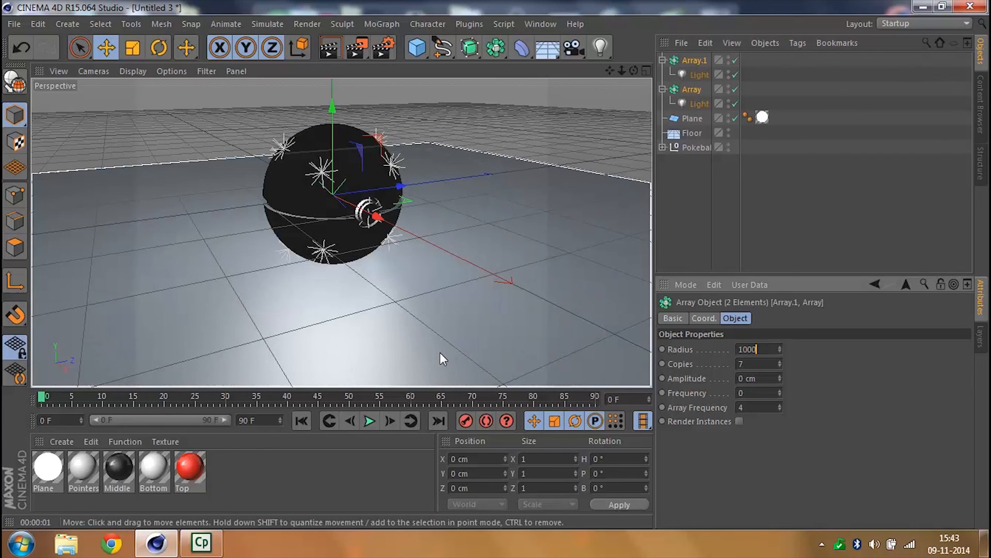
key(Return)
- Set the intensity of both array lights to 60% and render the perspective view
click(699, 103)
ctrl+click(699, 74)
click(728, 405)
text(60)
key(Return)
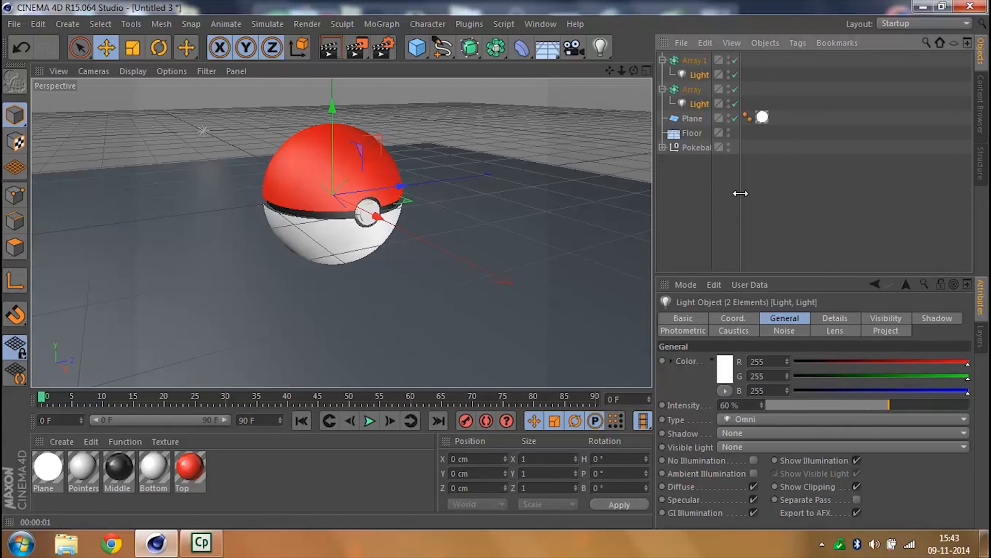
click(330, 51)
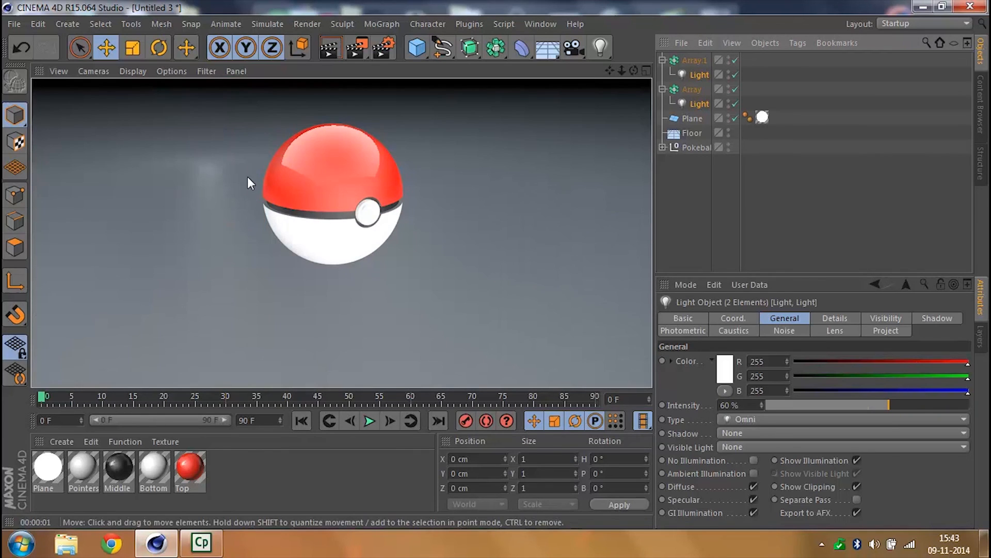
click(757, 198)
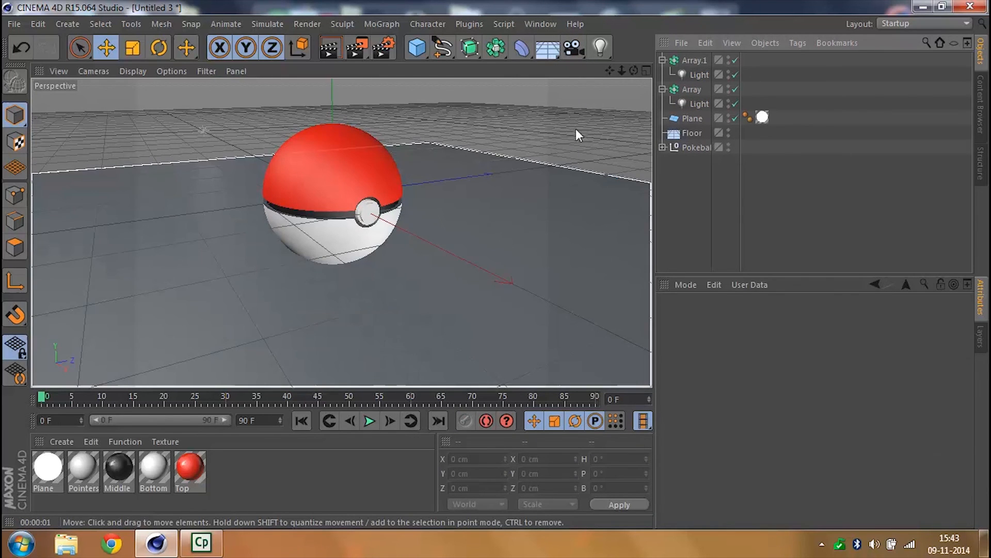
- Add a target camera and group it together with its target null
click(577, 54)
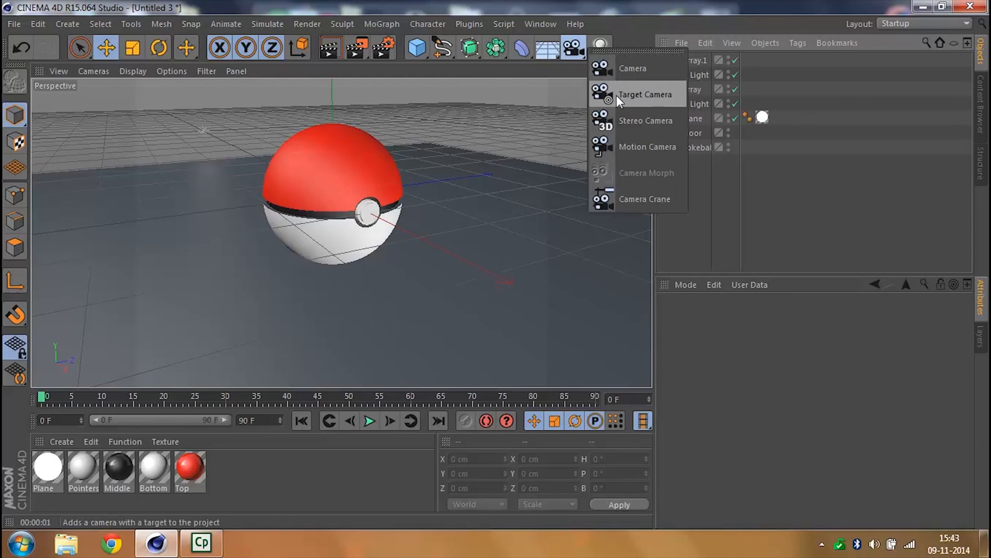
click(616, 95)
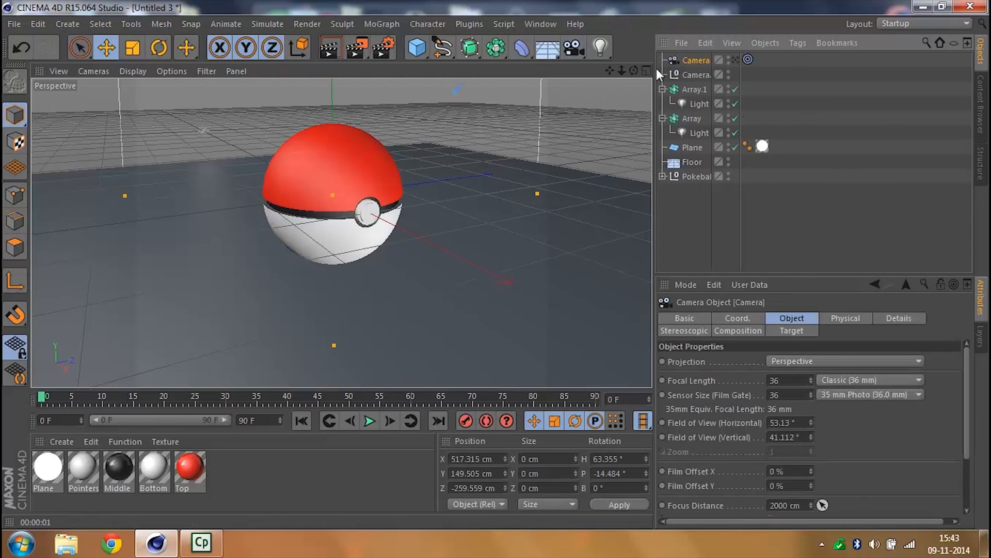
click(698, 76)
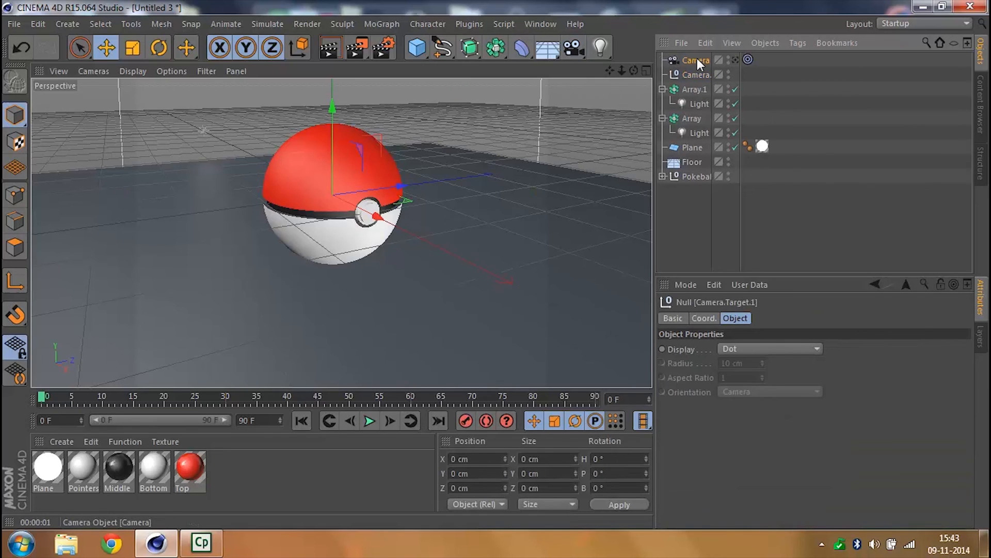
click(697, 60)
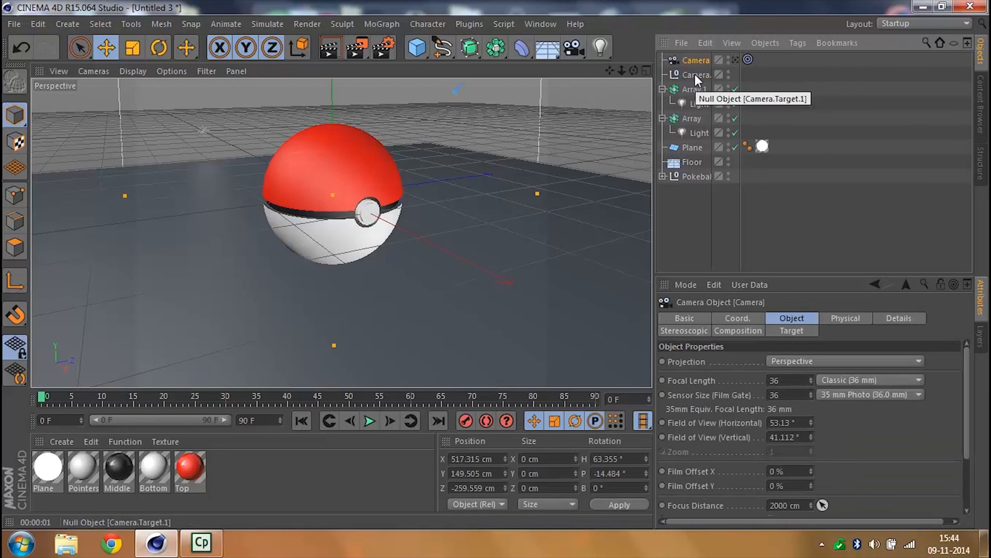
click(695, 73)
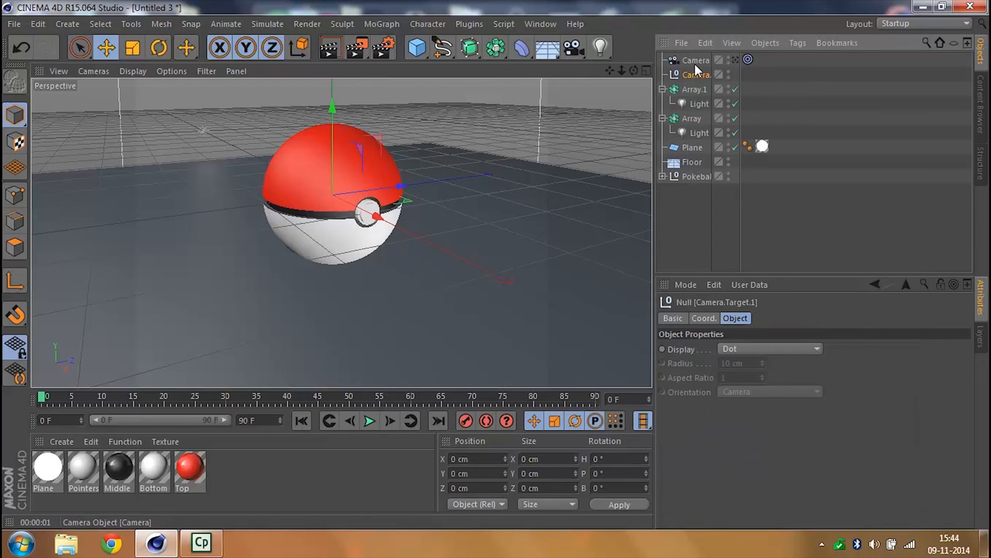
ctrl+click(695, 61)
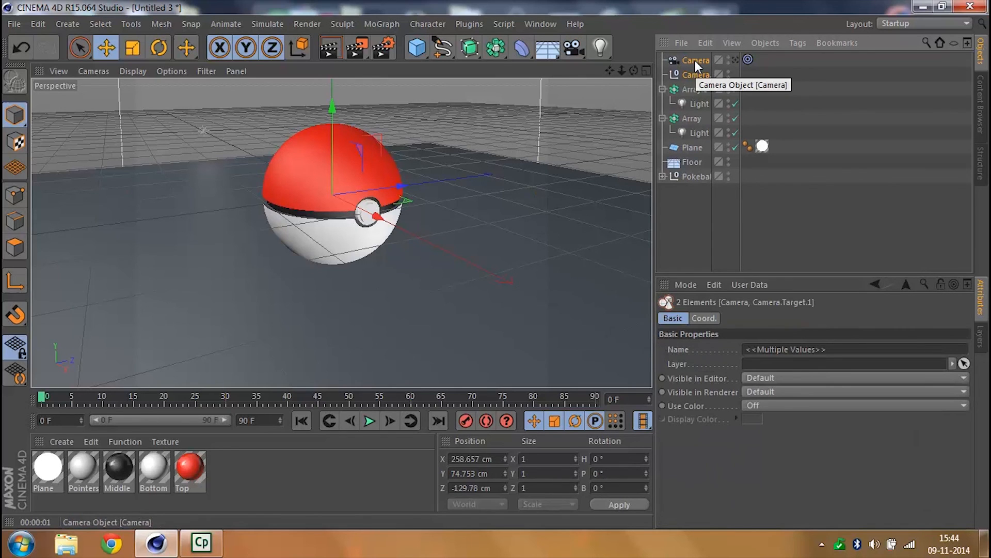
key(alt+g)
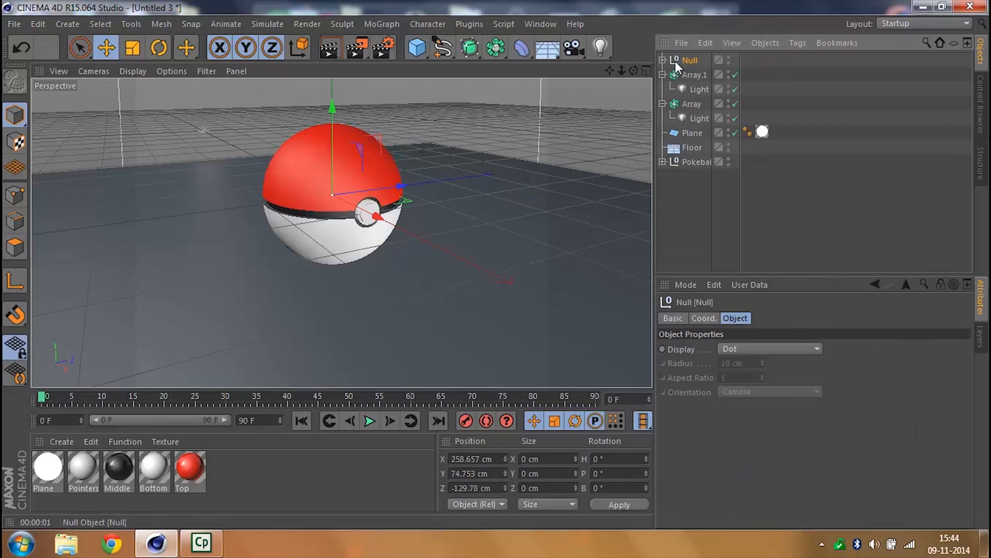
- Set the camera group null's X and Z positions to 0 cm
click(702, 318)
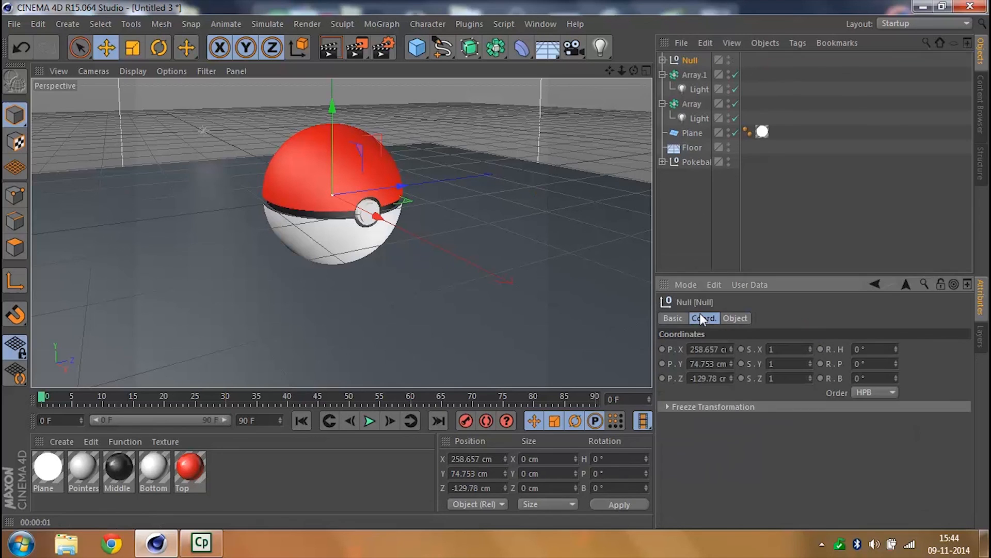
click(717, 350)
text(0)
key(Tab)
key(Tab)
text(0)
key(Return)
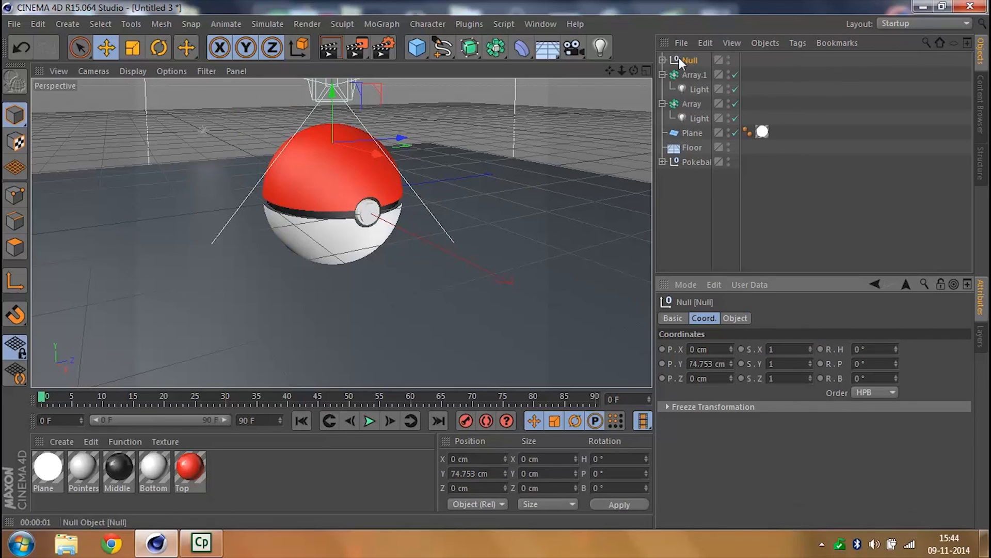
- In the four-view layout, set the camera target null's X, Y and Z positions to 0 cm within the camera group
click(646, 71)
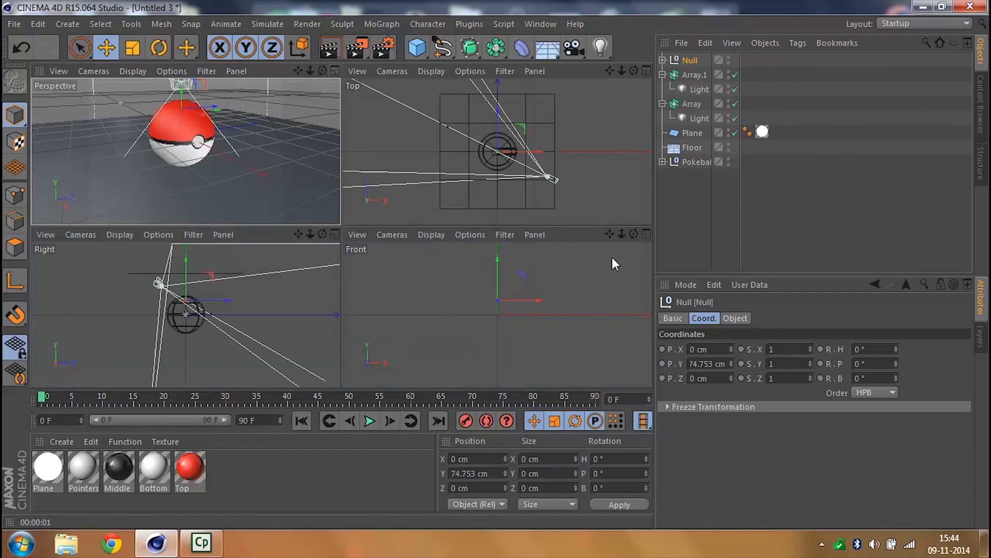
drag(620, 234, 598, 235)
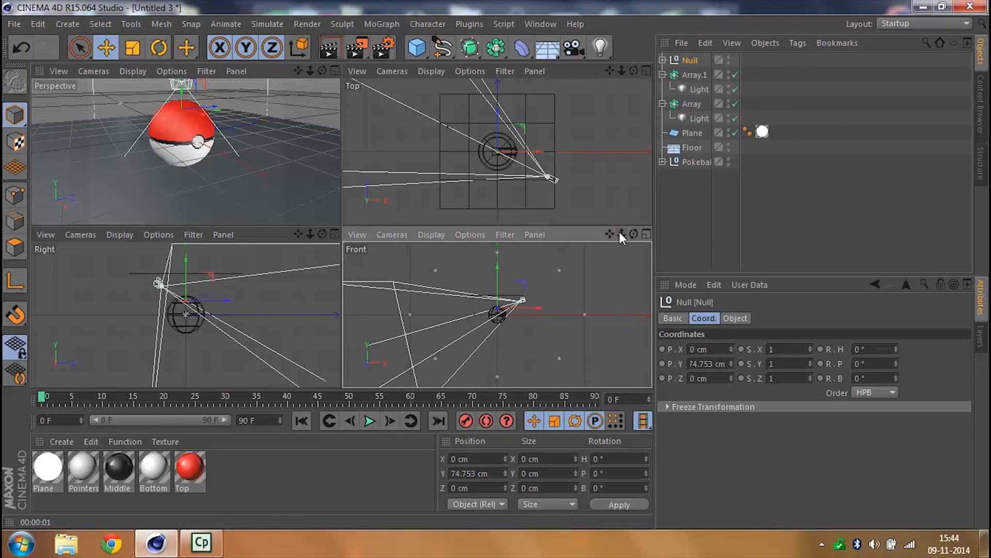
click(663, 60)
click(701, 91)
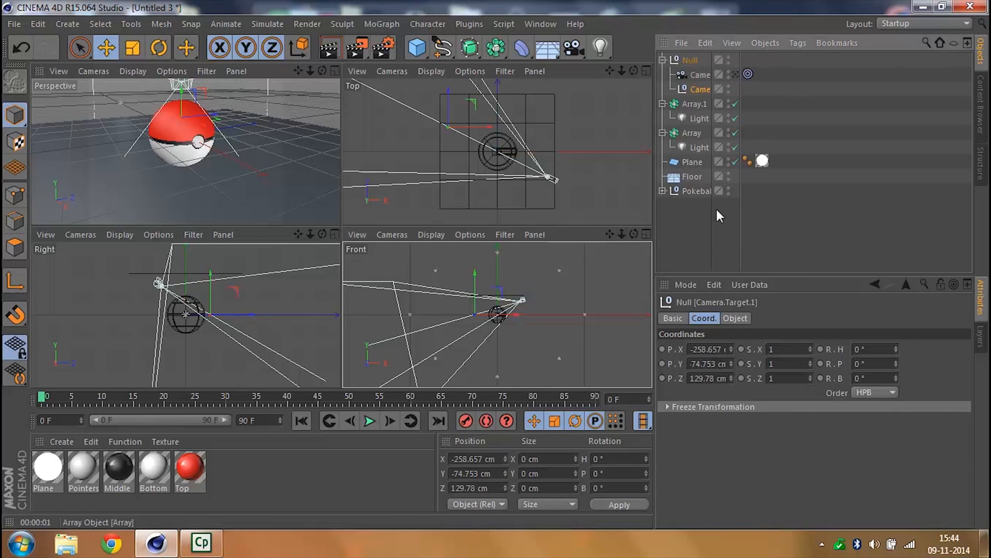
double_click(710, 349)
text(0)
key(Tab)
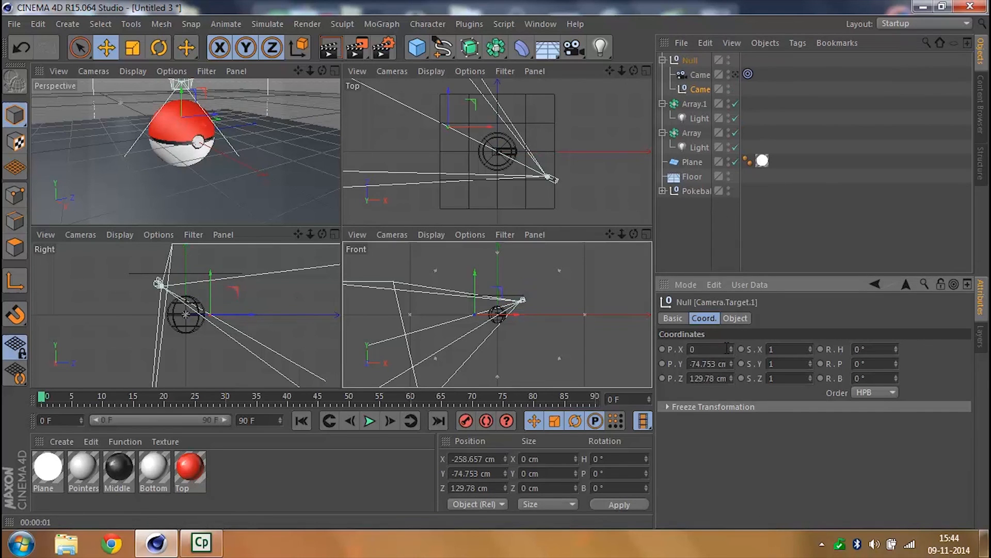
text(0)
key(Tab)
text(0)
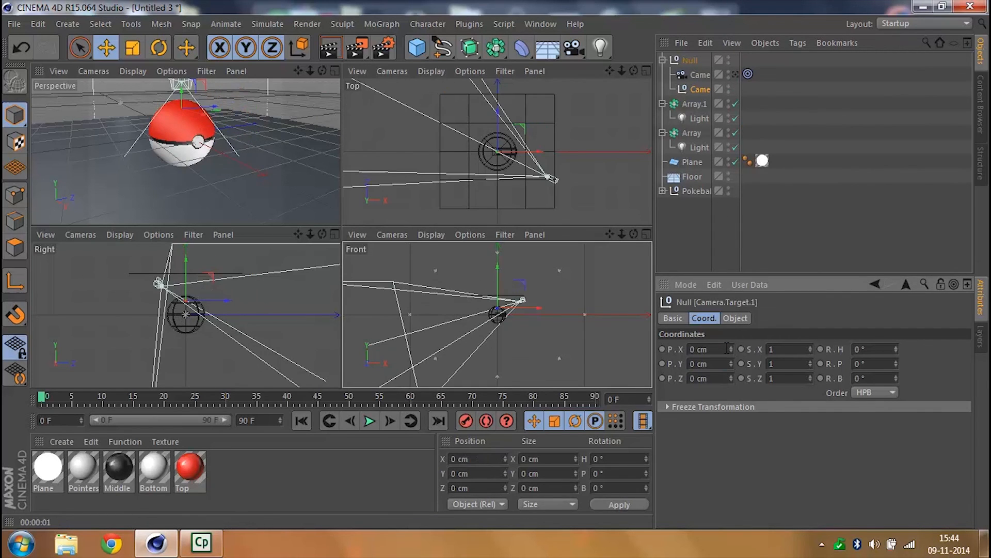
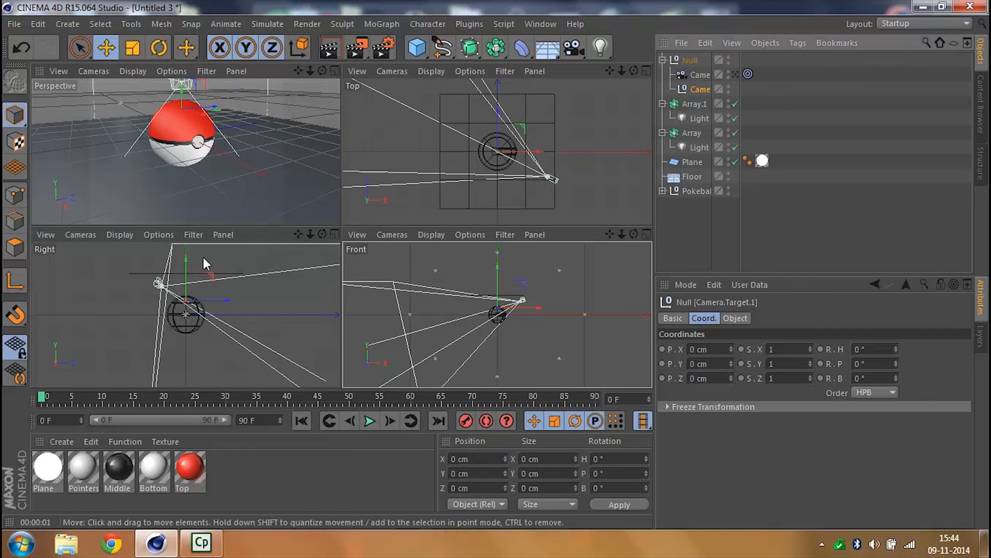
- Lower the camera target to about Y -73 cm and move the camera to about X 580, Y 182, Z -291 cm
drag(187, 259, 185, 272)
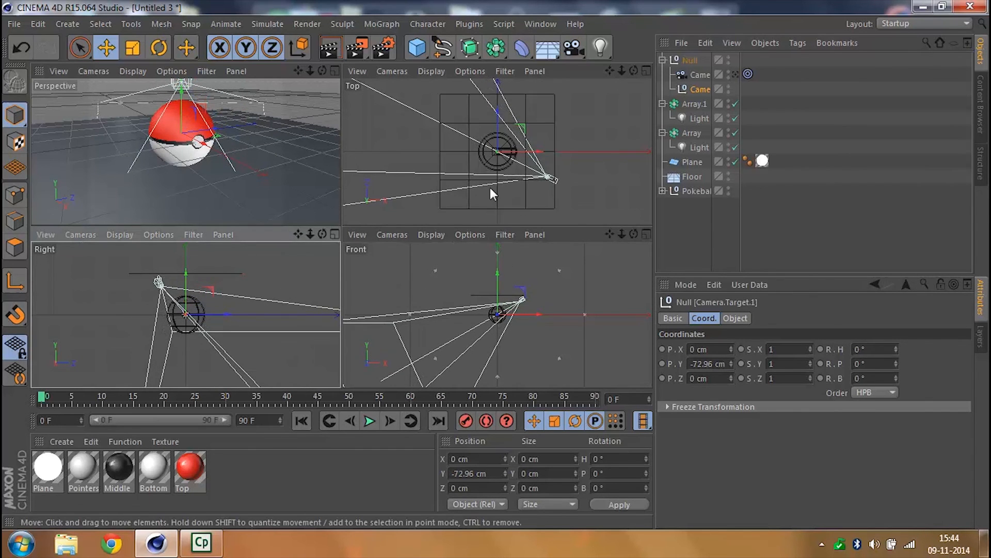
click(700, 77)
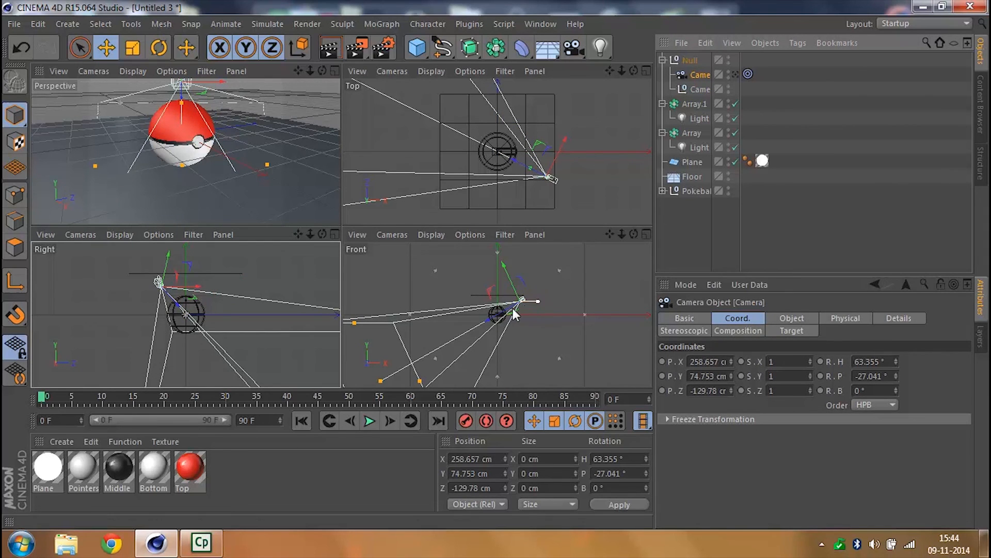
drag(496, 313, 542, 271)
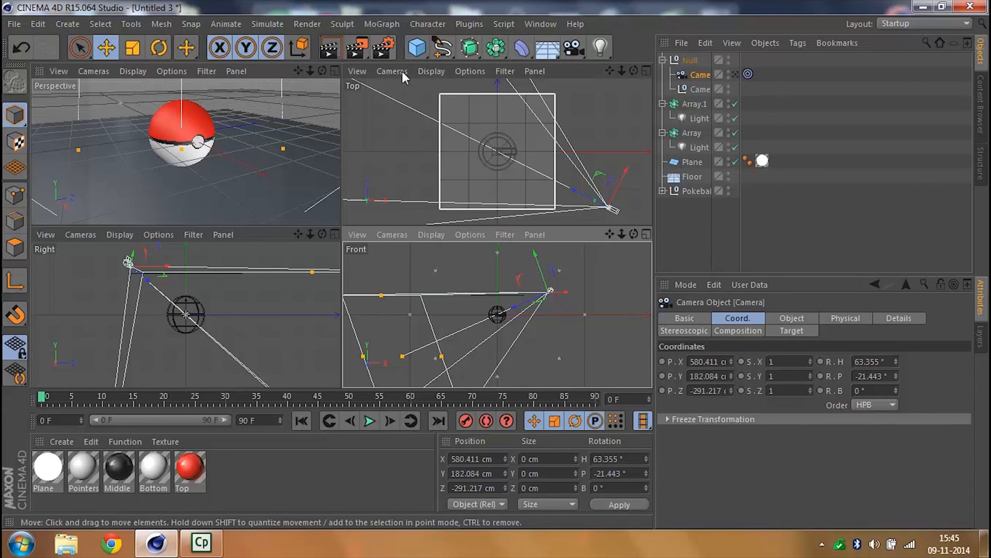
- Set the render output size to 1920 x 1080 pixels in the render settings
click(386, 51)
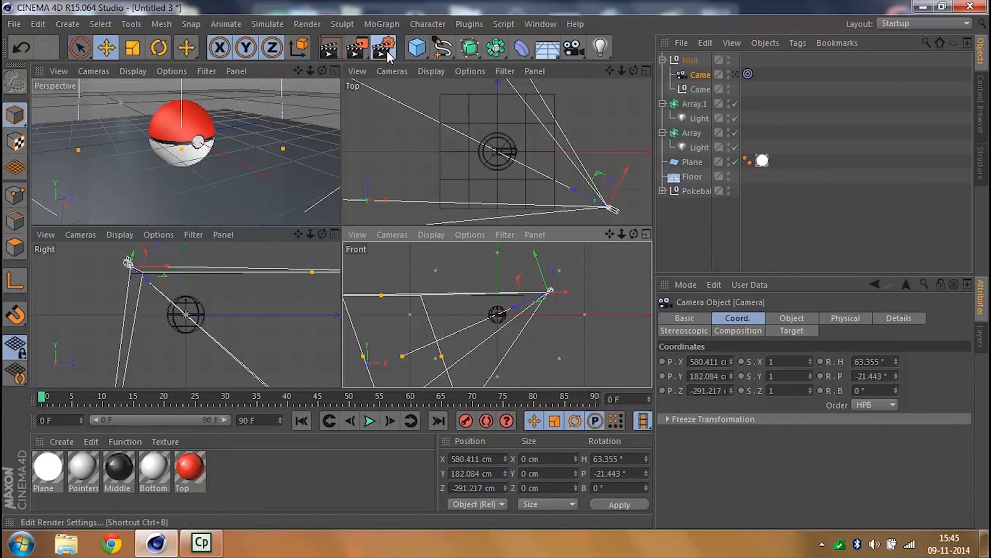
click(297, 72)
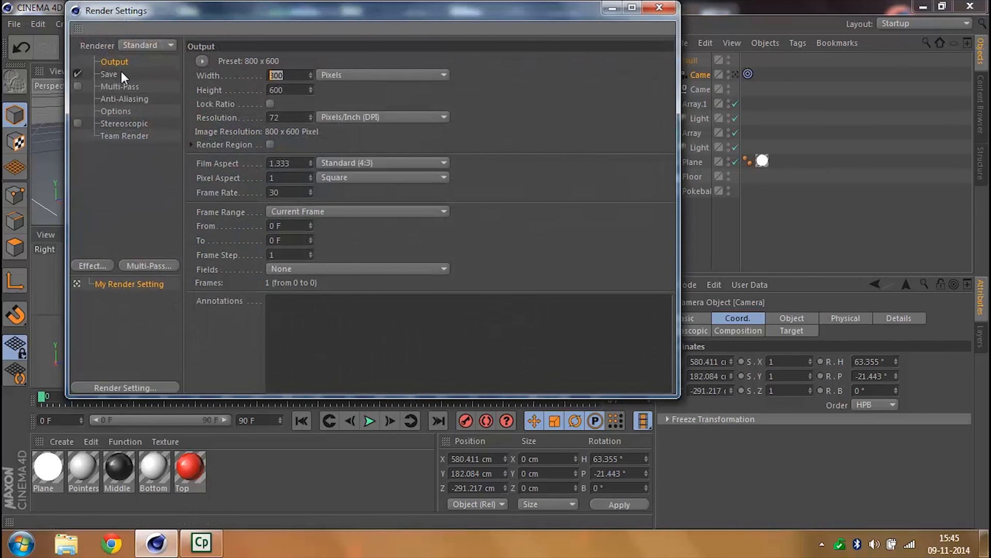
text(1920)
key(Tab)
text(1080)
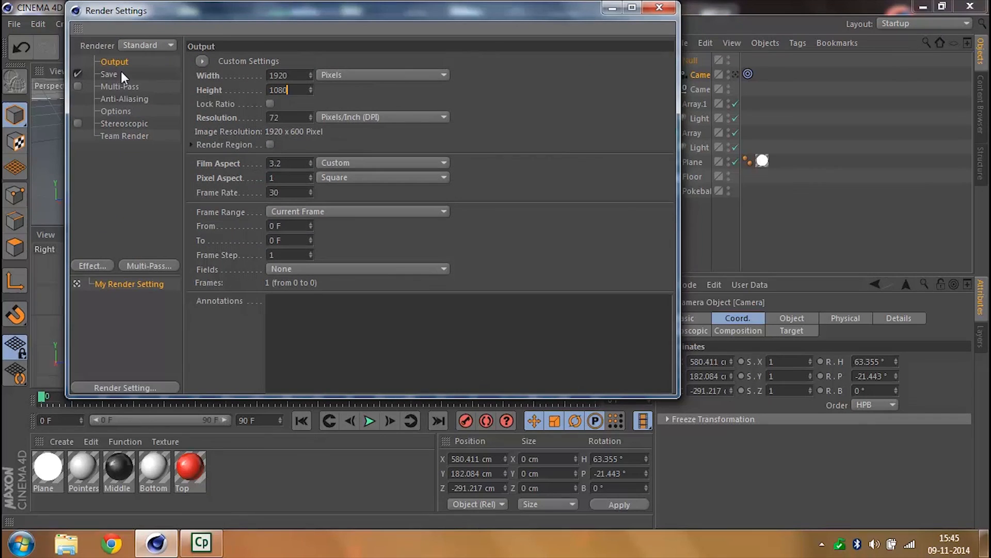
key(Return)
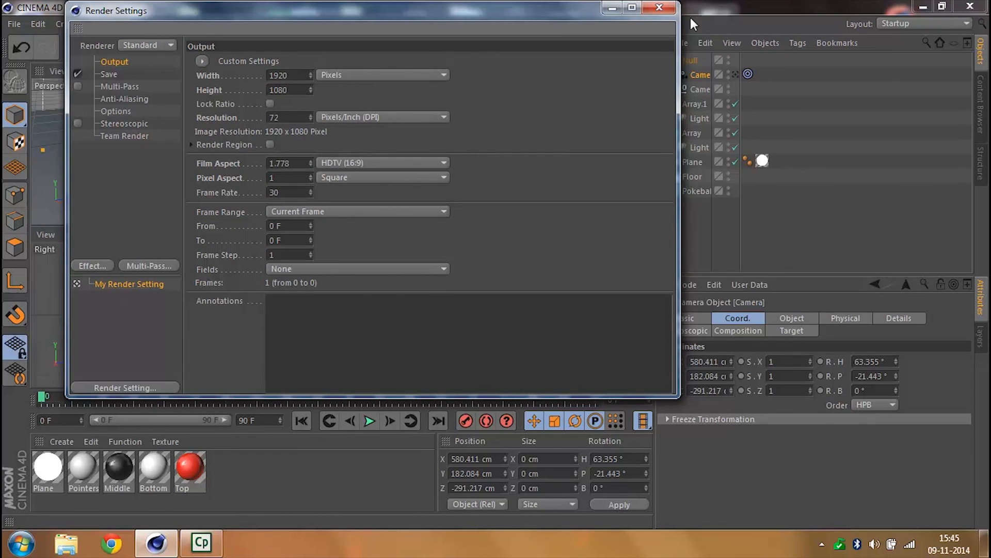
click(671, 10)
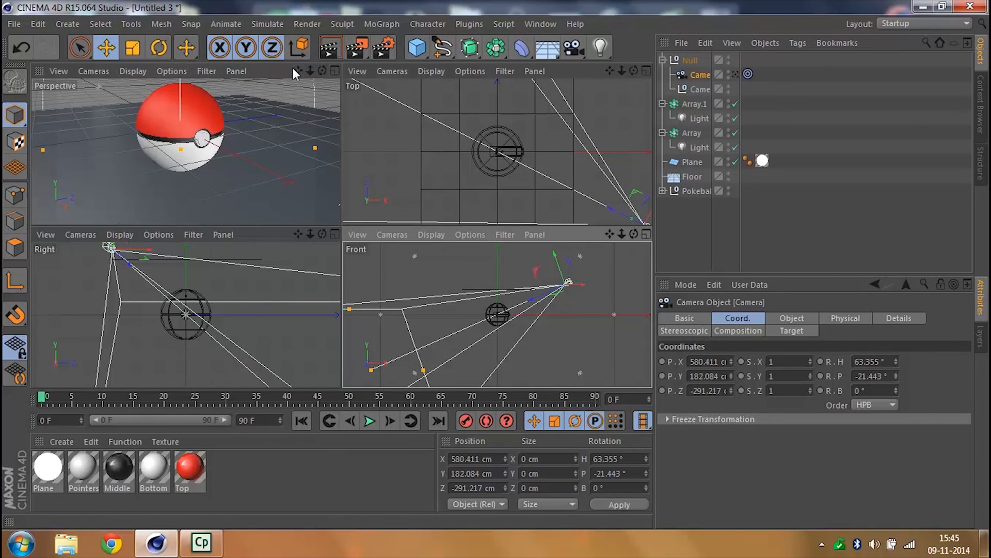
- Make the perspective viewport look through the new target camera
click(101, 75)
mouse_move(187, 108)
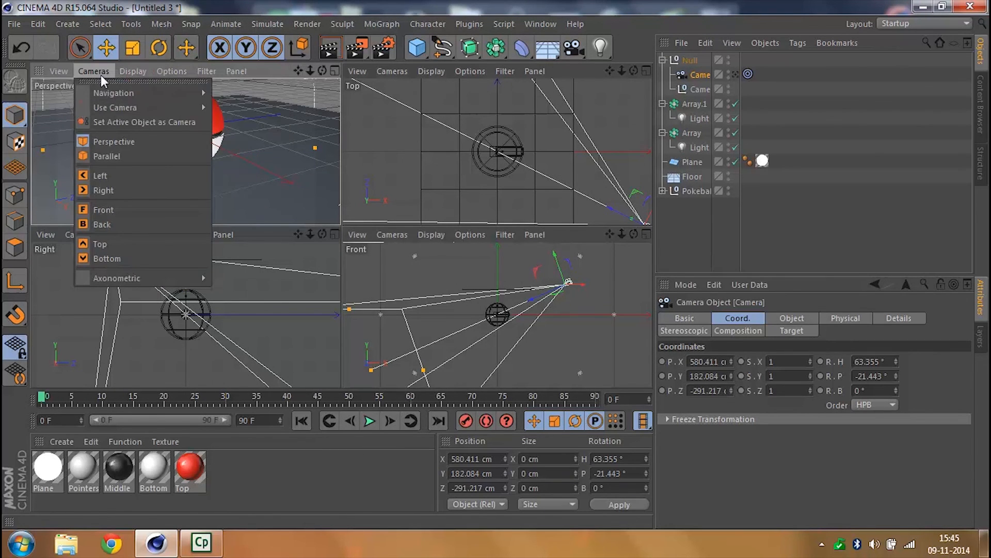
click(271, 139)
click(95, 70)
mouse_move(176, 99)
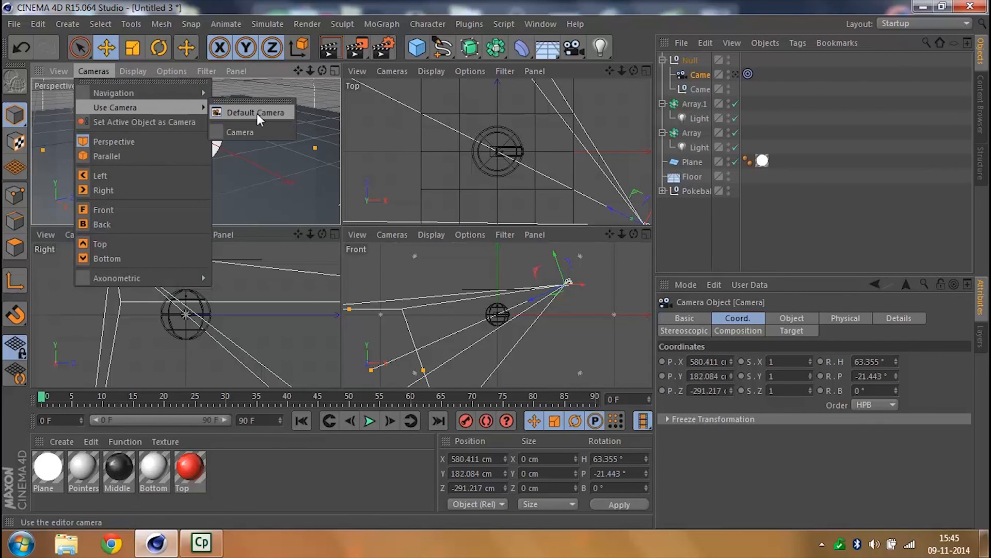
click(259, 132)
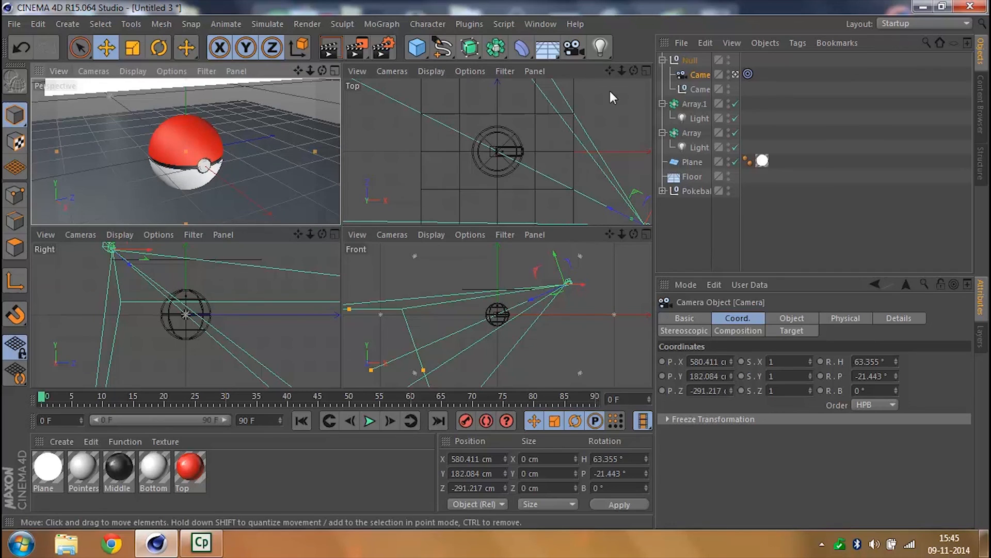
- Leave the camera view and raise the luminous plane to a Y position of about 270 cm
click(692, 163)
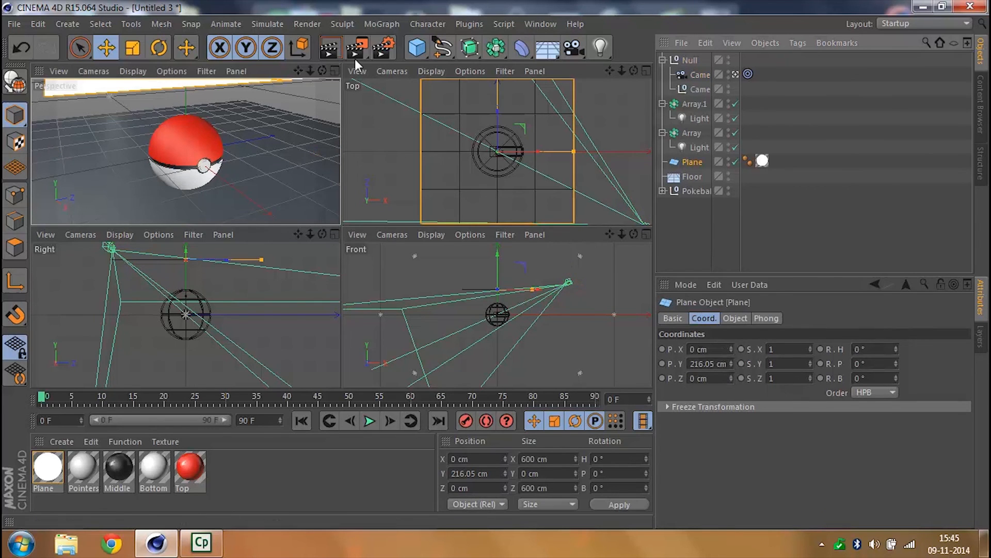
click(737, 74)
drag(310, 71, 185, 85)
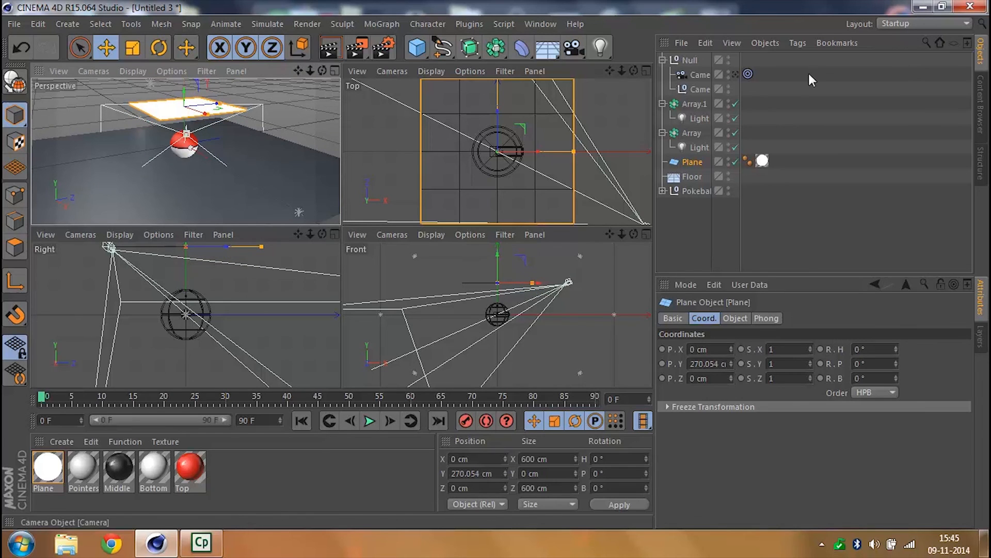
- Collapse the camera group and both light arrays in the object hierarchy
click(688, 61)
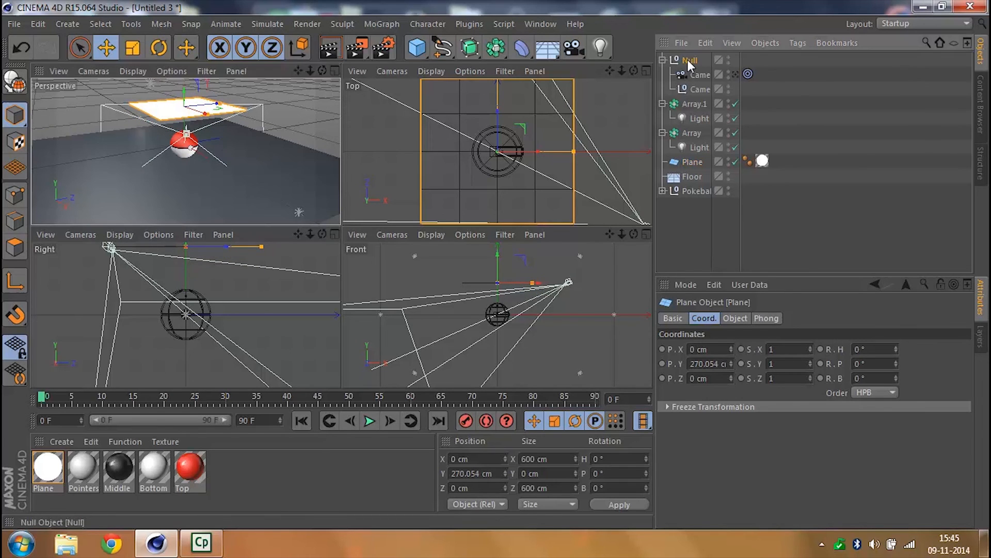
click(663, 60)
click(663, 75)
click(663, 90)
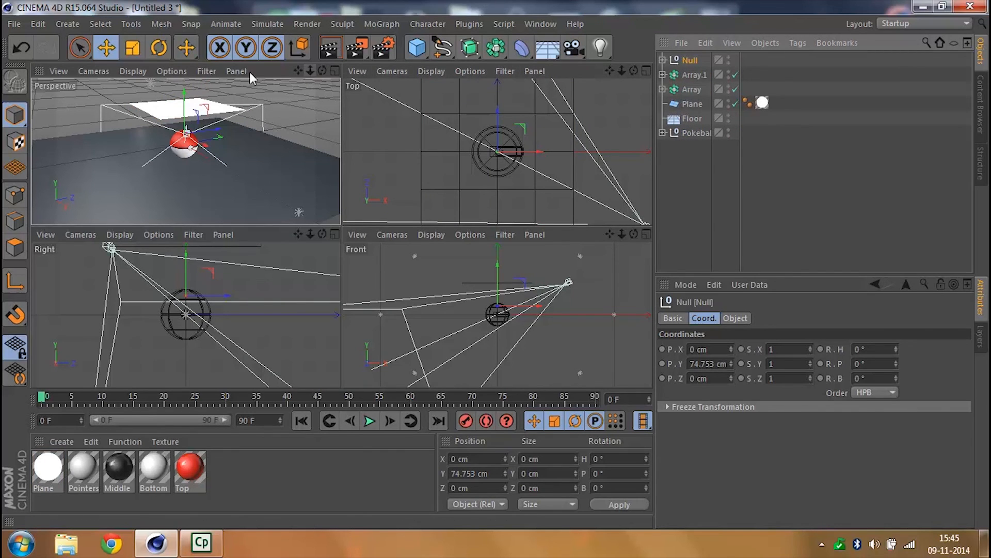
click(133, 72)
click(681, 63)
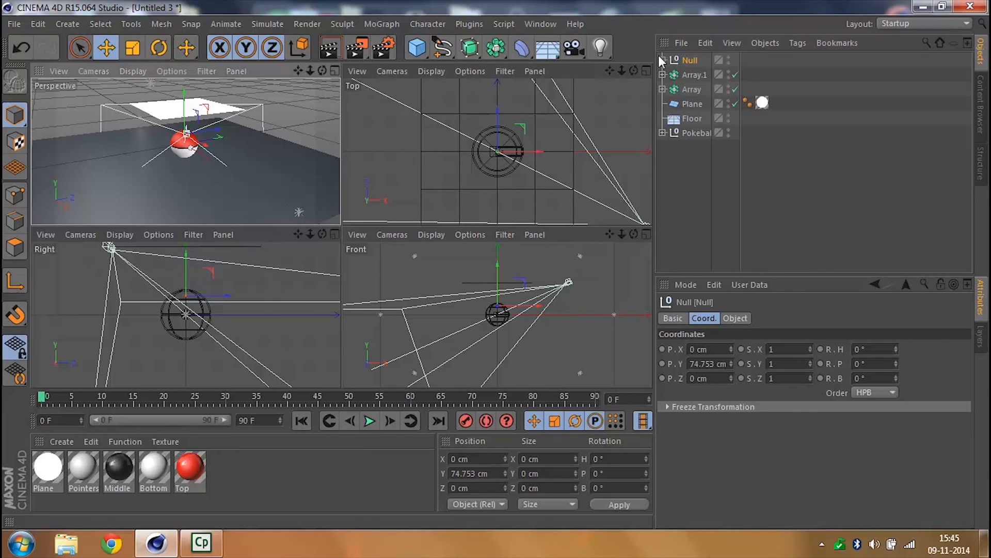
- Look through the camera again and reposition it to about X 617, Y 77, Z -310 cm, leaving its group collapsed
click(662, 60)
click(735, 74)
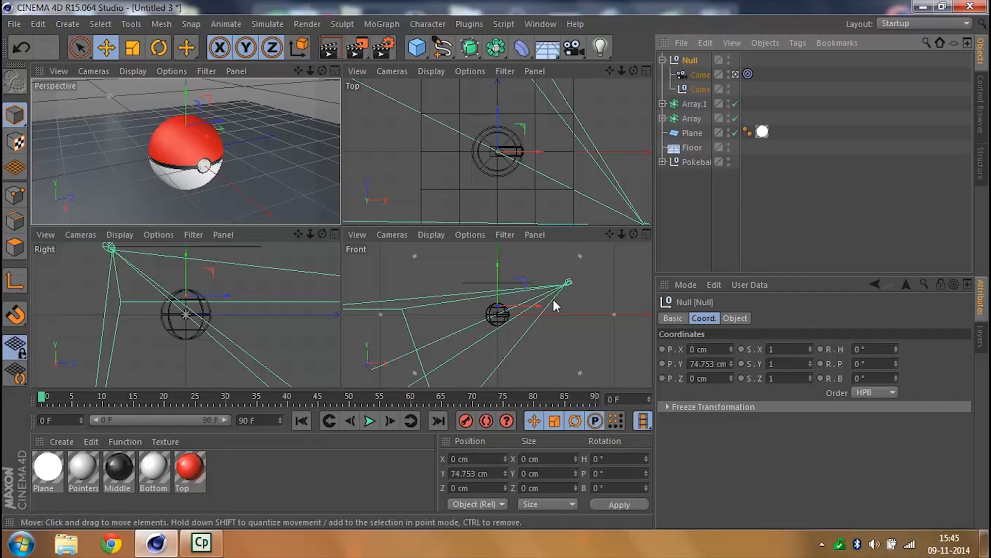
click(568, 283)
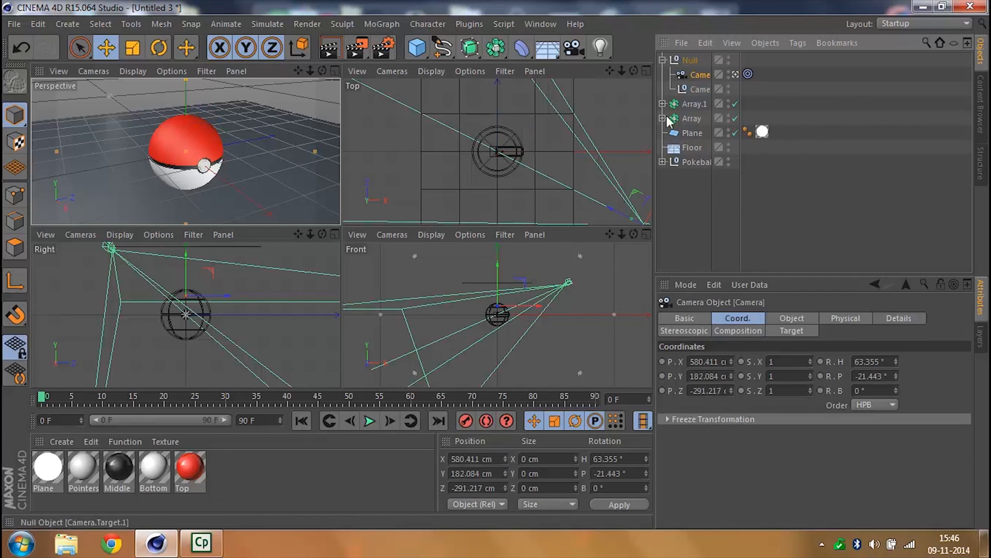
drag(561, 264, 565, 283)
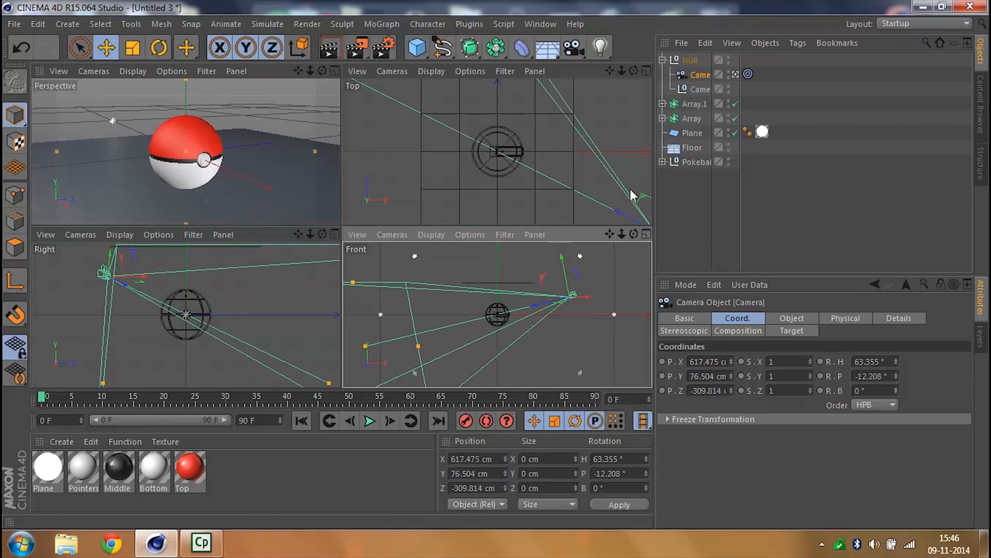
click(724, 240)
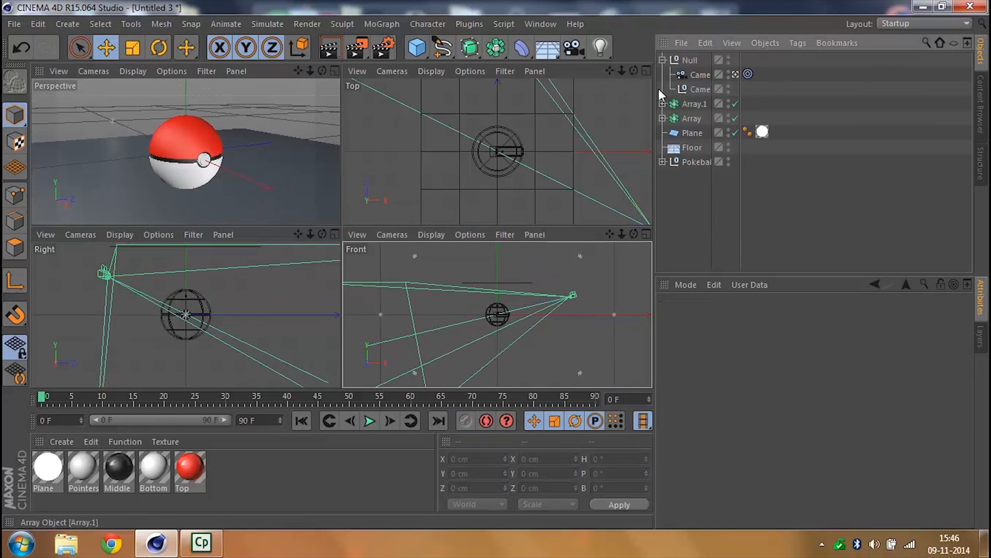
click(663, 60)
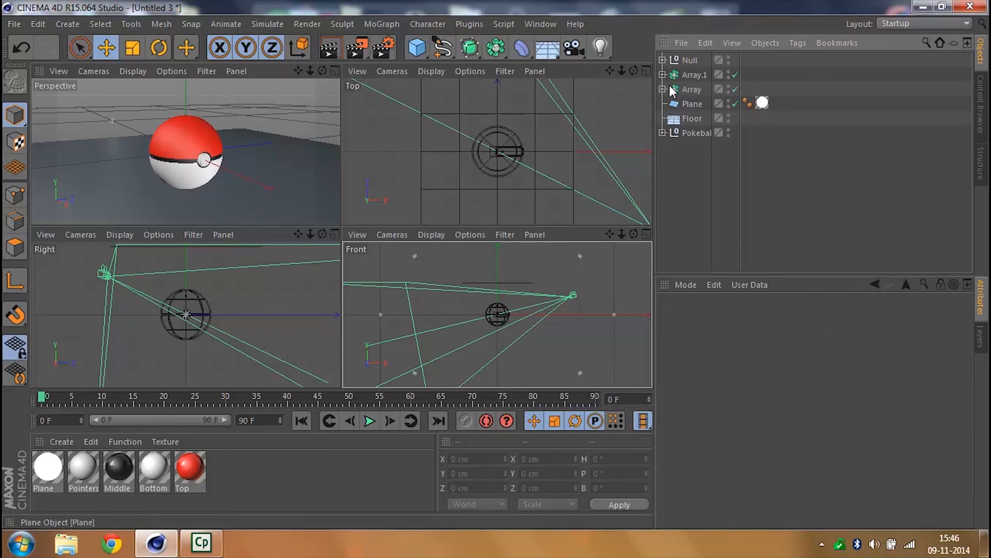
- Try bank rotations of 30°, -30° and -20° on the Pokeball group and undo them
click(692, 133)
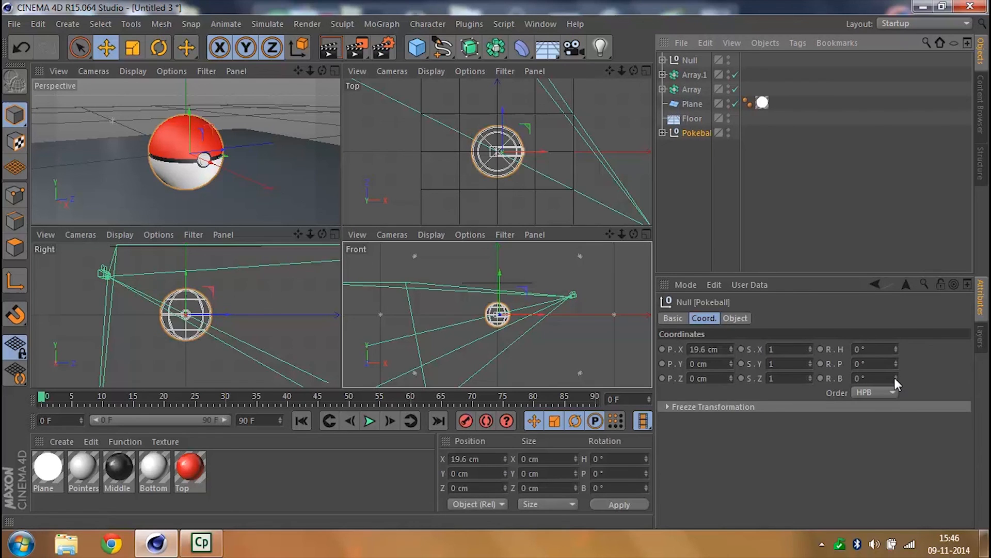
drag(895, 377, 894, 387)
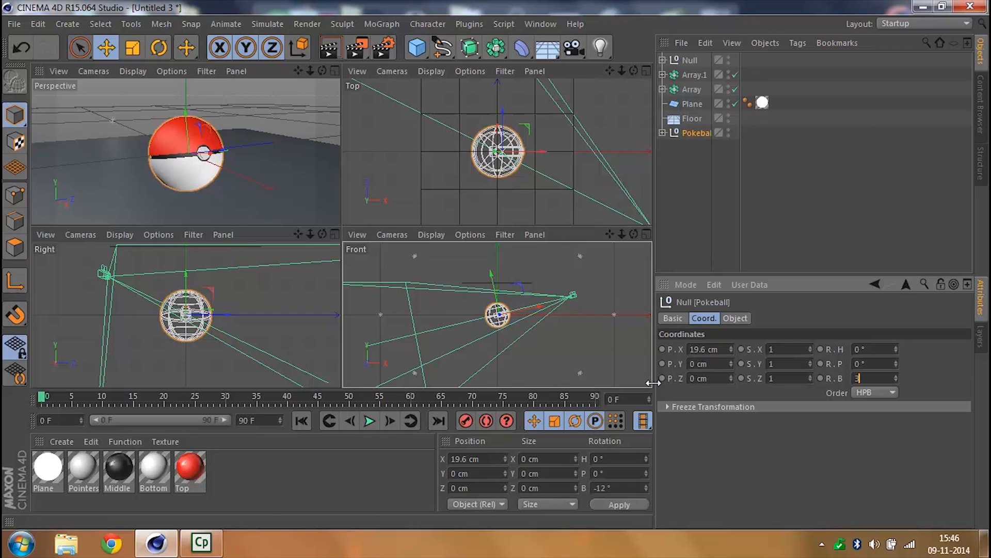
text(30)
key(Return)
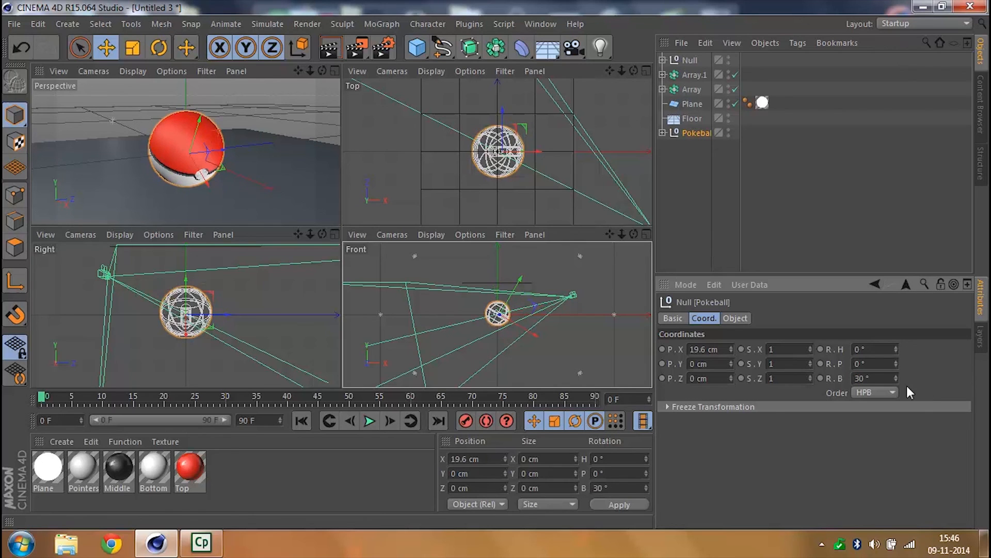
text(-30)
key(Return)
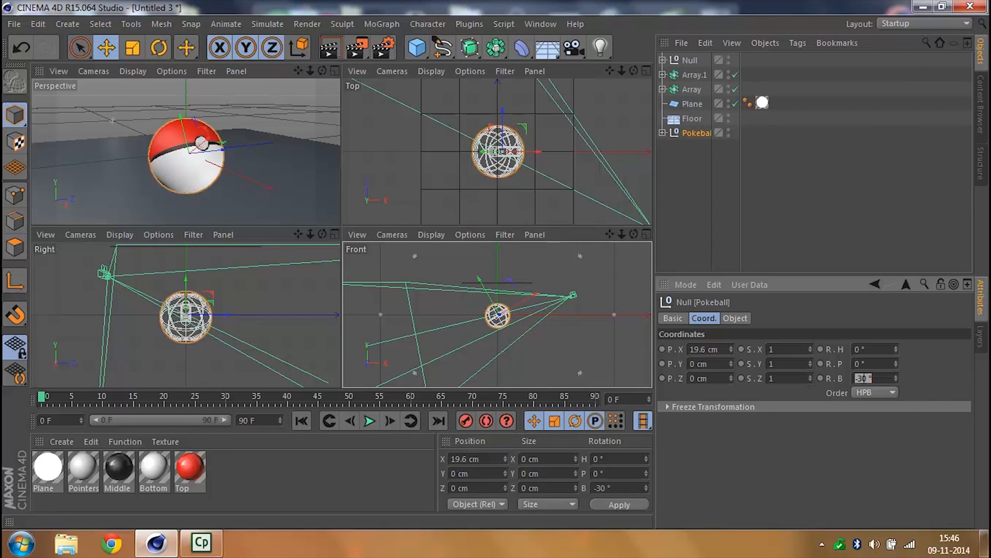
text(-2)
key(Return)
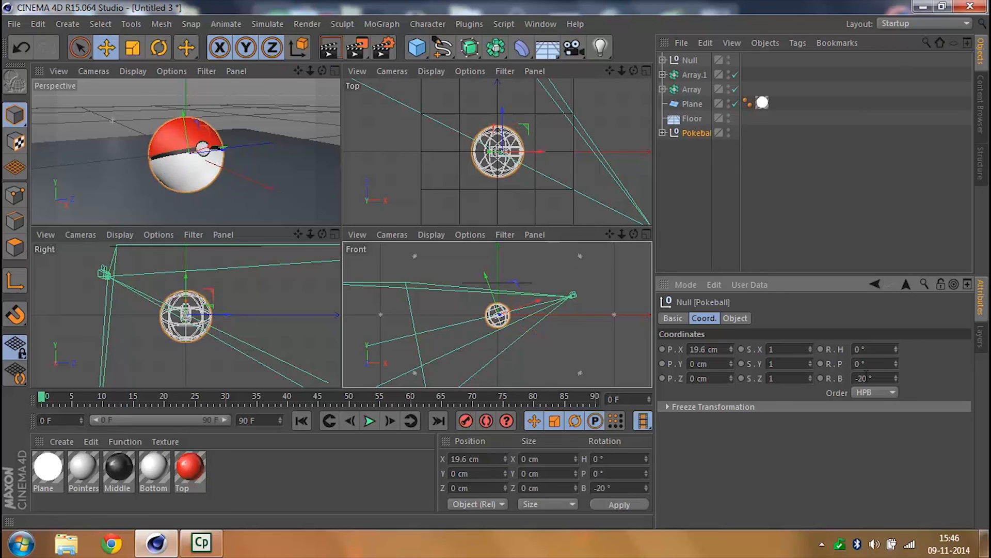
drag(896, 363, 896, 363)
key(ctrl+z)
key(ctrl+z)
- Set the Pokeball group's heading rotation to 20° and its bank rotation to -20°
drag(896, 350, 895, 340)
text(20)
key(Return)
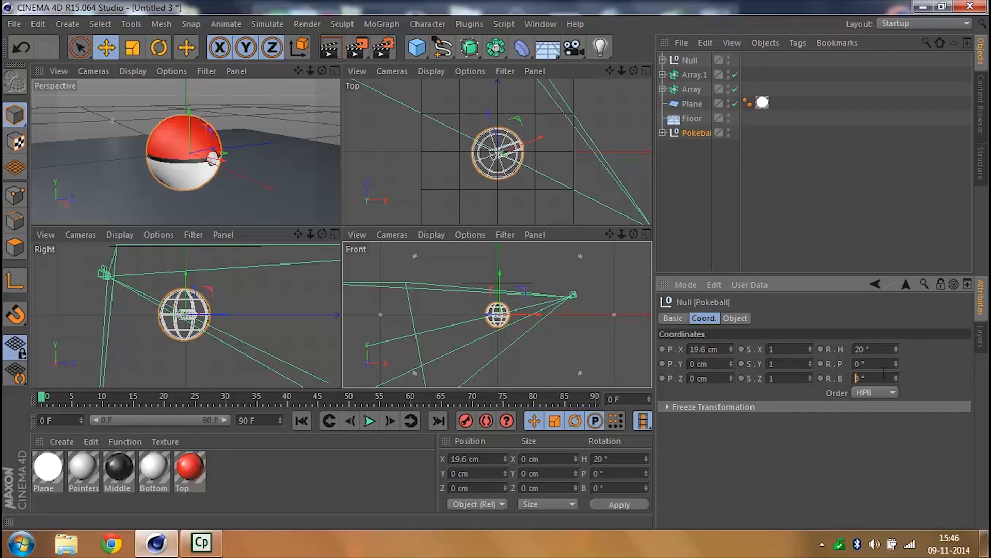
key(Tab)
text(-20)
key(Return)
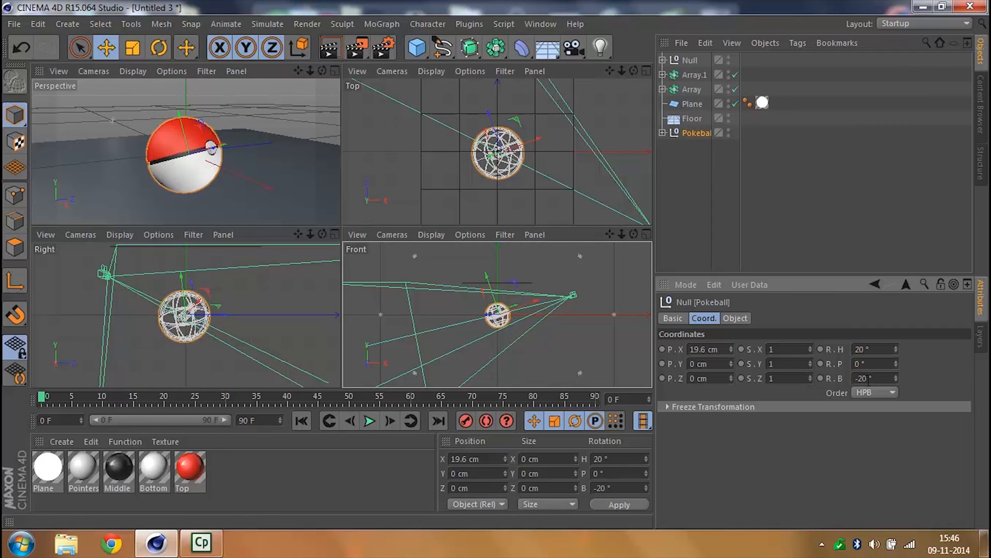
click(806, 196)
- Maximize the perspective view and render the tilted Pokeball through the camera
click(335, 70)
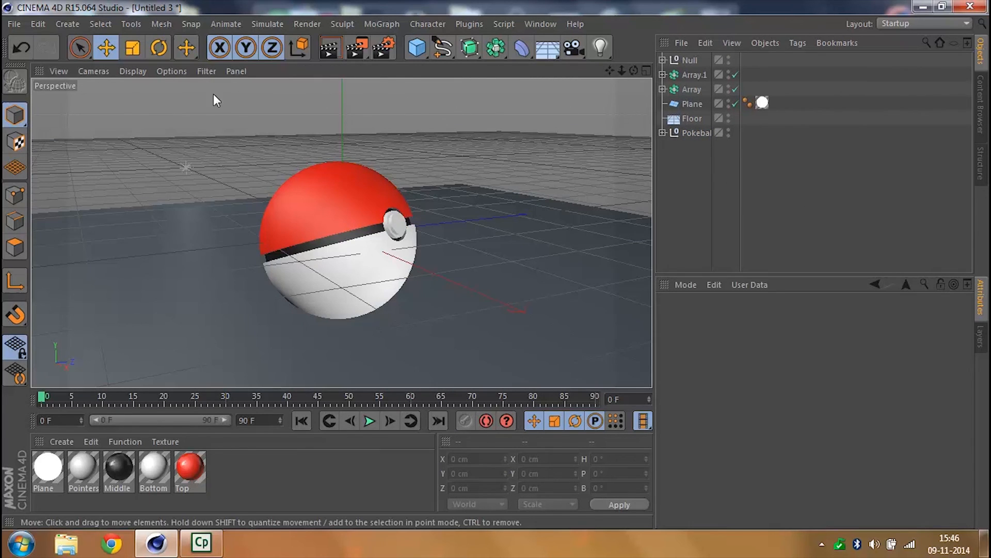
click(119, 284)
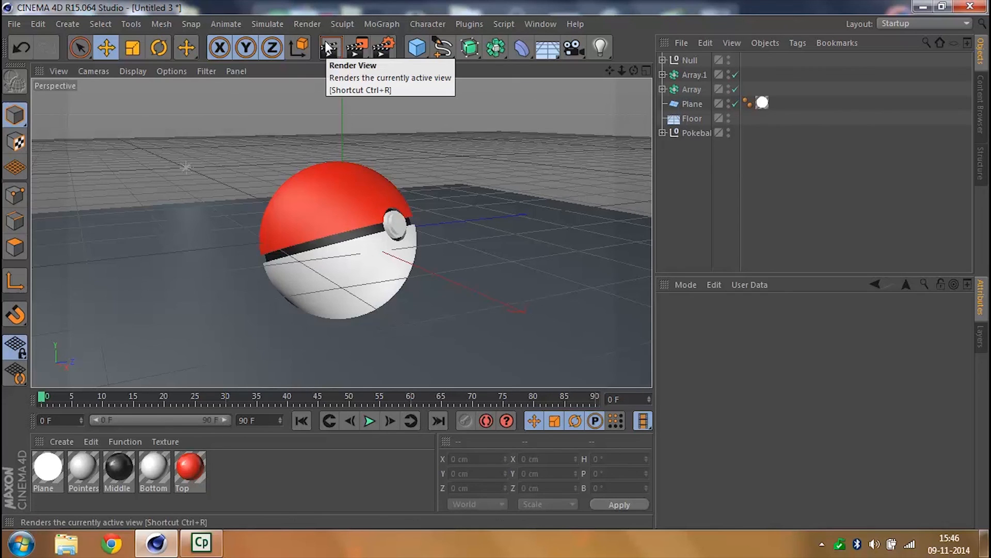
click(325, 43)
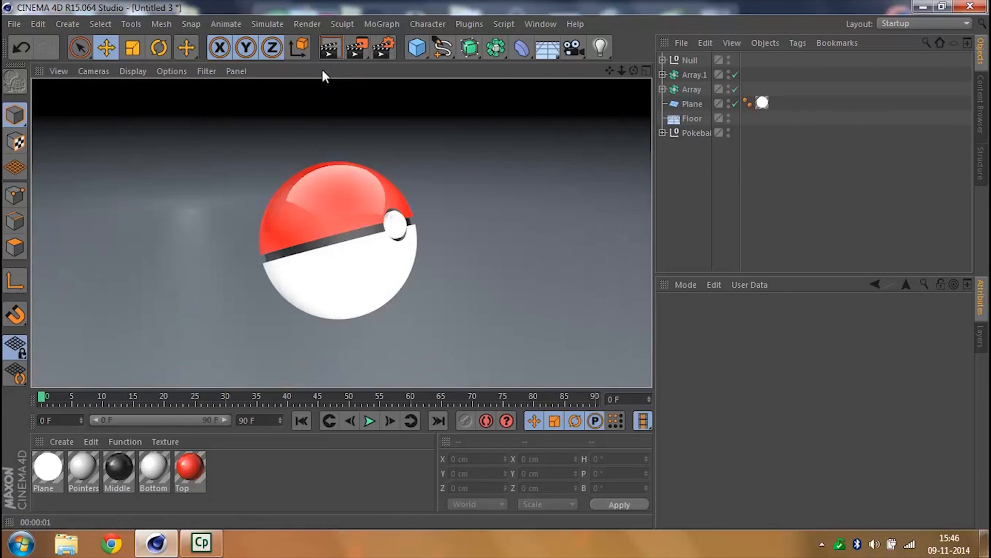
click(726, 207)
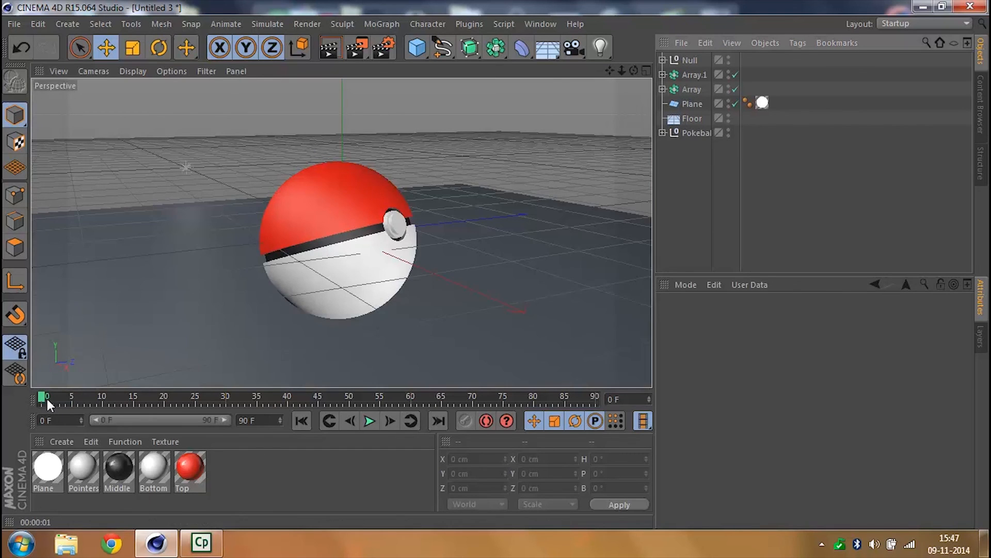
- Switch to the Pokeball - Luminious Tutorials.c4d project, preview its animation from the timeline, rewind it and return to Untitled 3
click(541, 24)
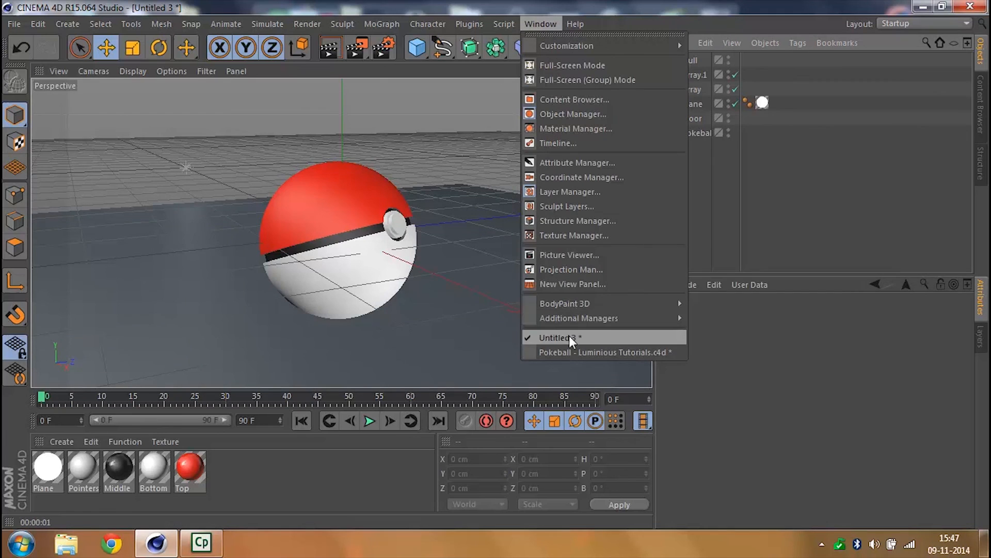
click(578, 353)
click(365, 422)
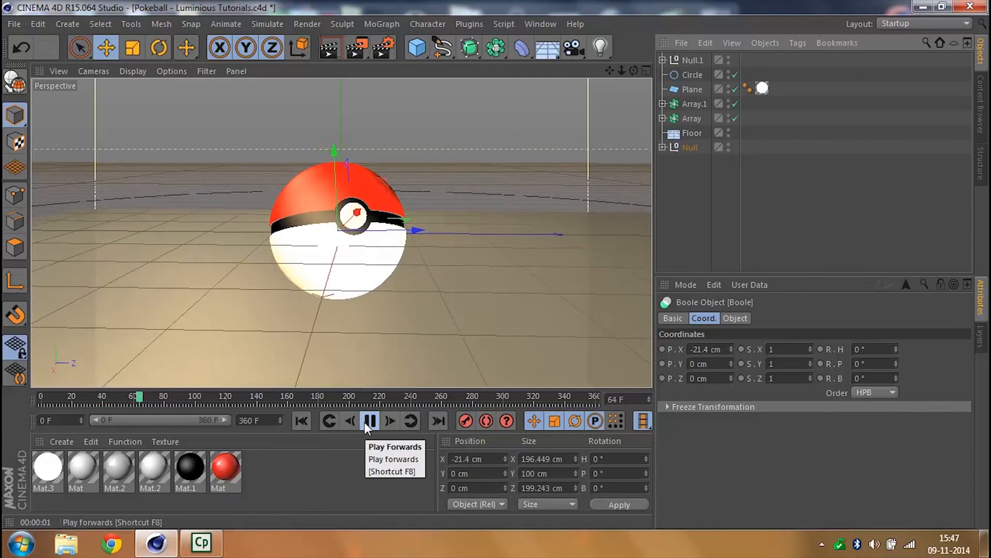
click(302, 420)
click(541, 24)
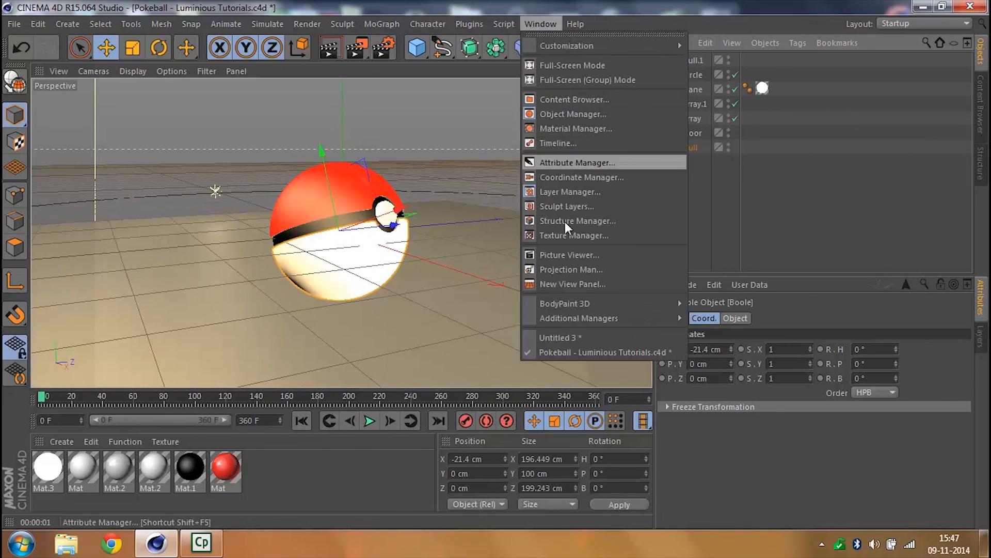
click(587, 333)
- Widen the object list and examine the camera and its target inside the expanded Null group
click(687, 58)
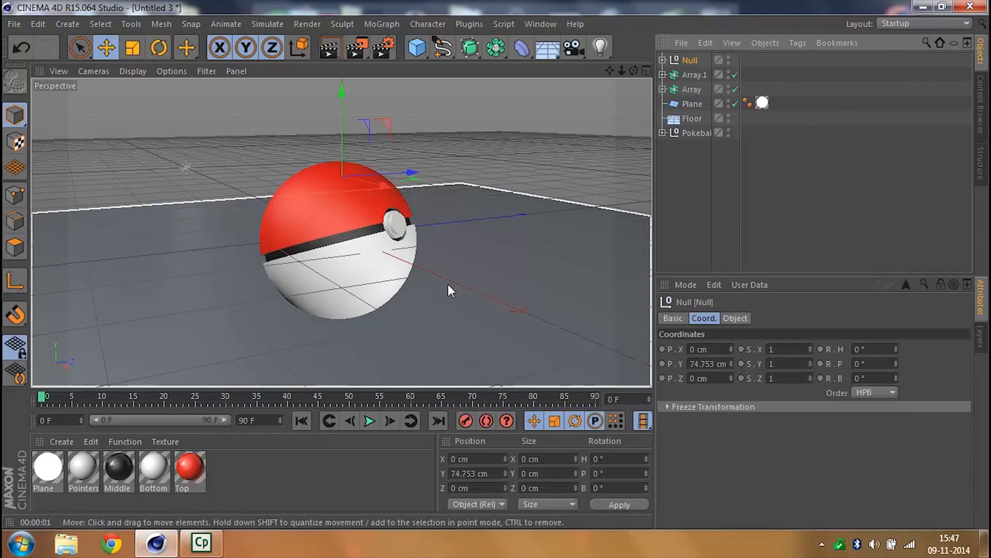
click(663, 60)
click(700, 74)
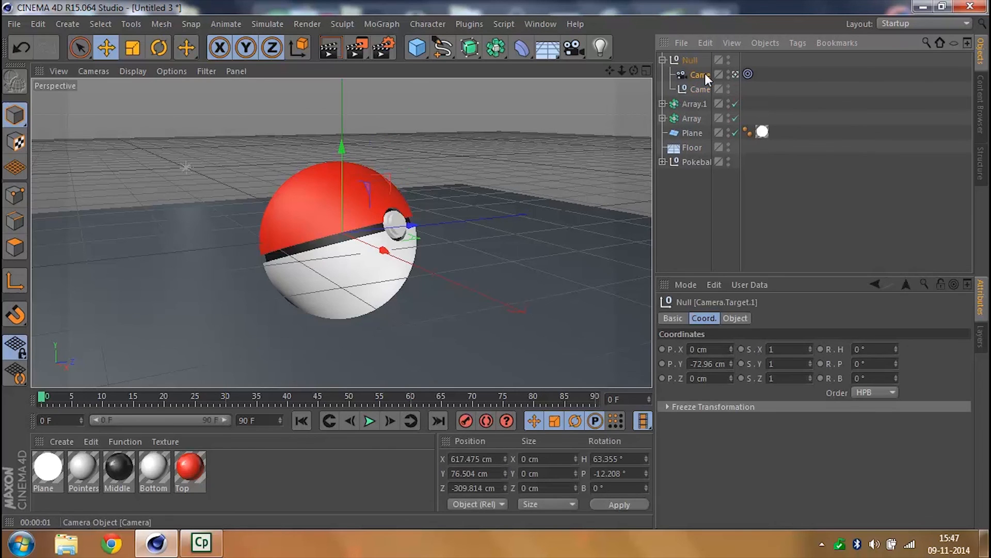
click(719, 199)
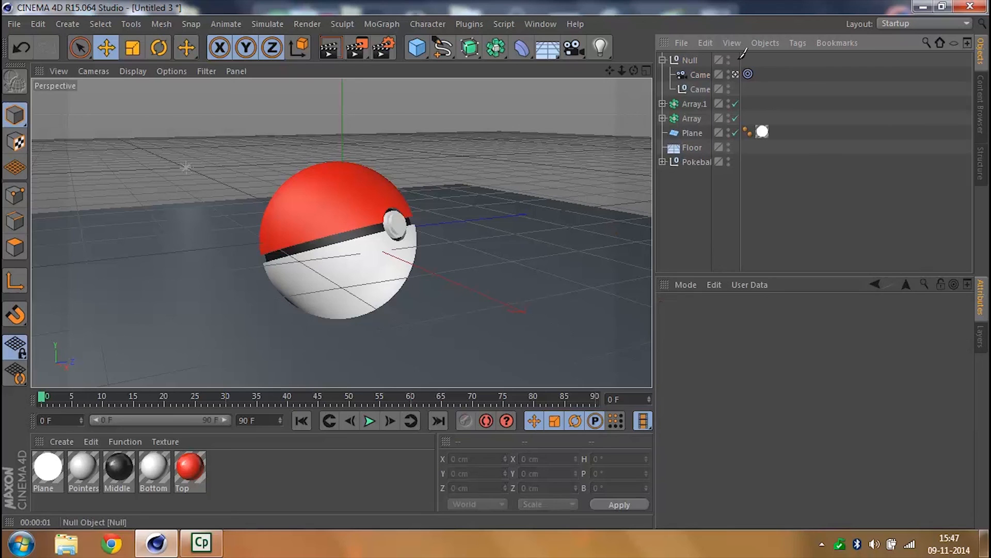
mouse_move(655, 155)
mouse_down()
mouse_move(610, 165)
mouse_move(673, 160)
mouse_up()
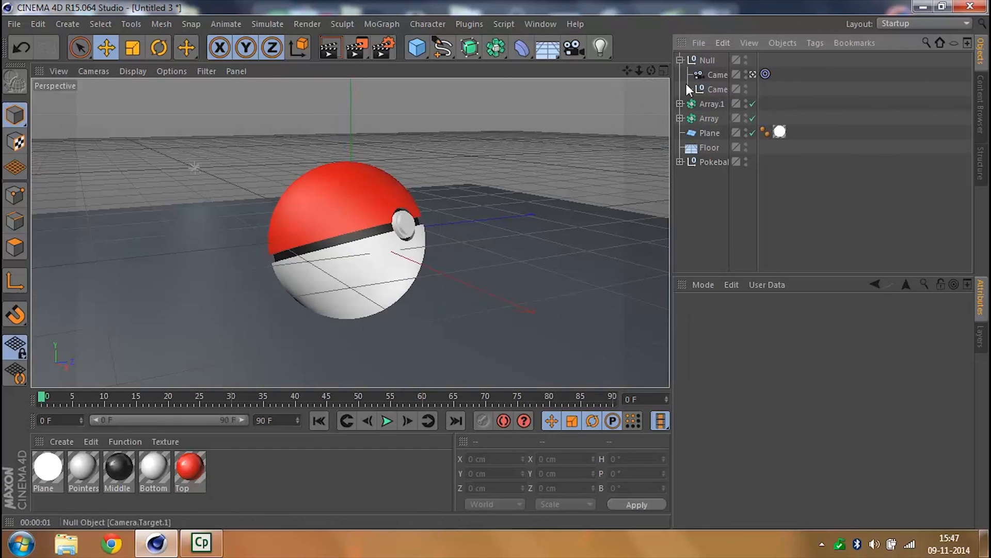
drag(672, 193, 631, 199)
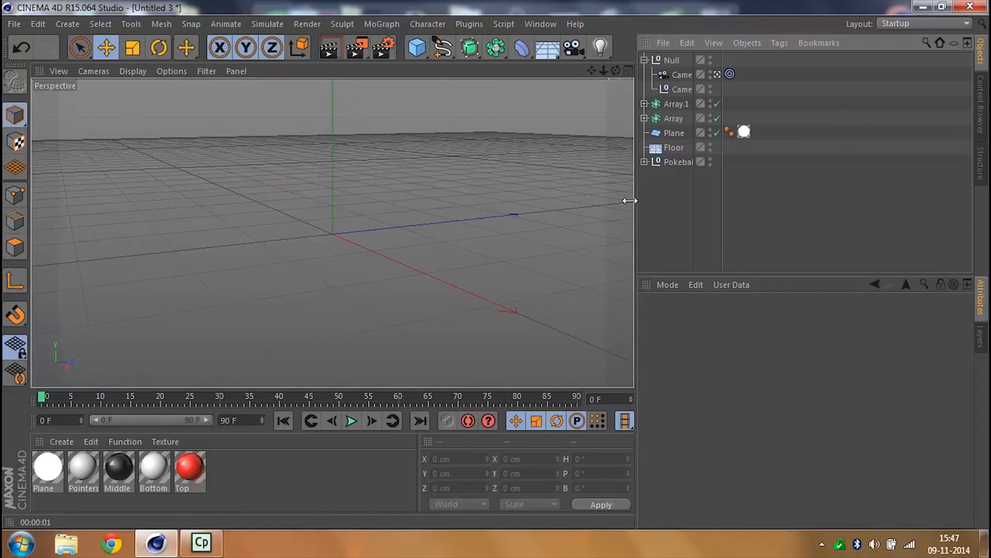
click(665, 61)
click(671, 76)
click(671, 90)
- Collapse the camera's Null group and record a keyframe for it at frame 0
click(638, 60)
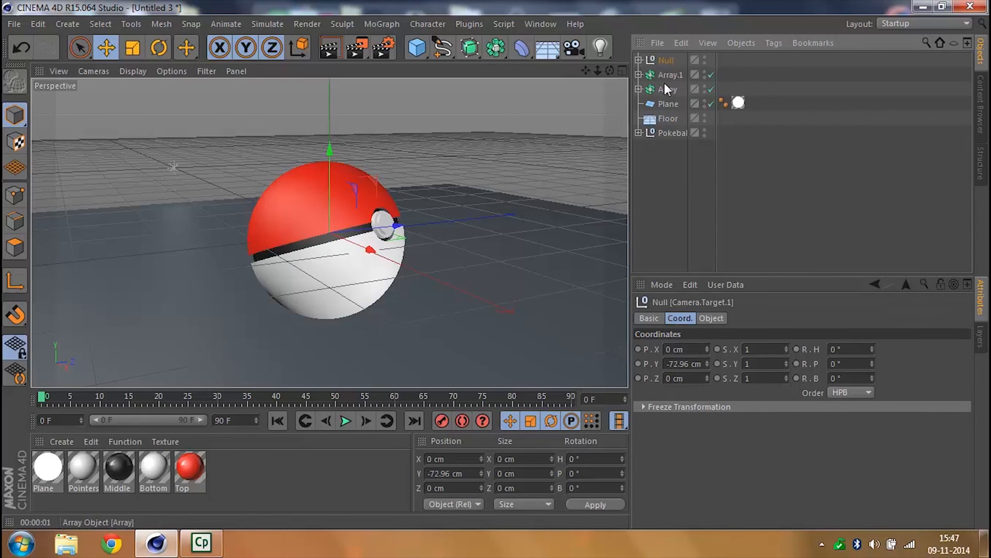
click(663, 61)
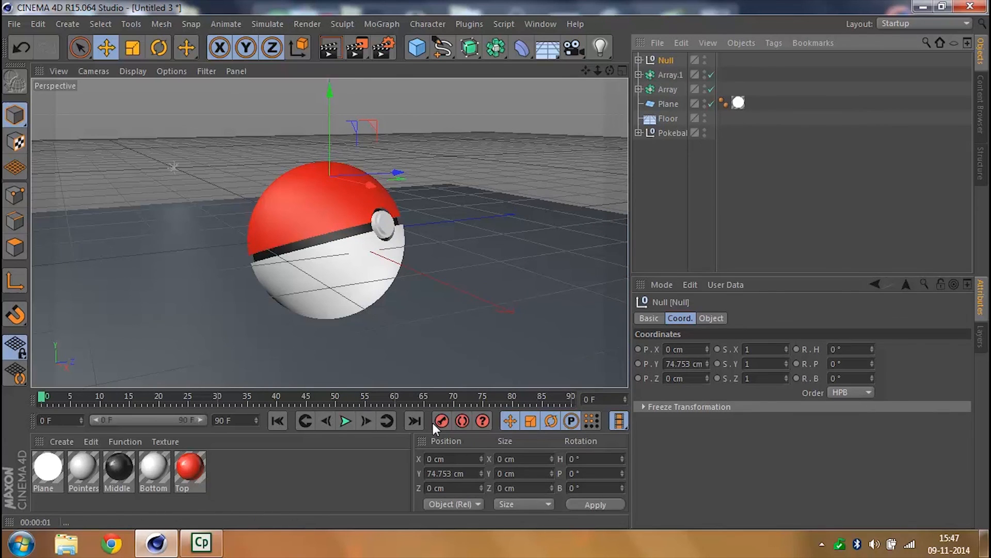
click(441, 422)
- Set the project to 60 FPS with a maximum time and preview maximum time of 600 frames
key(ctrl+d)
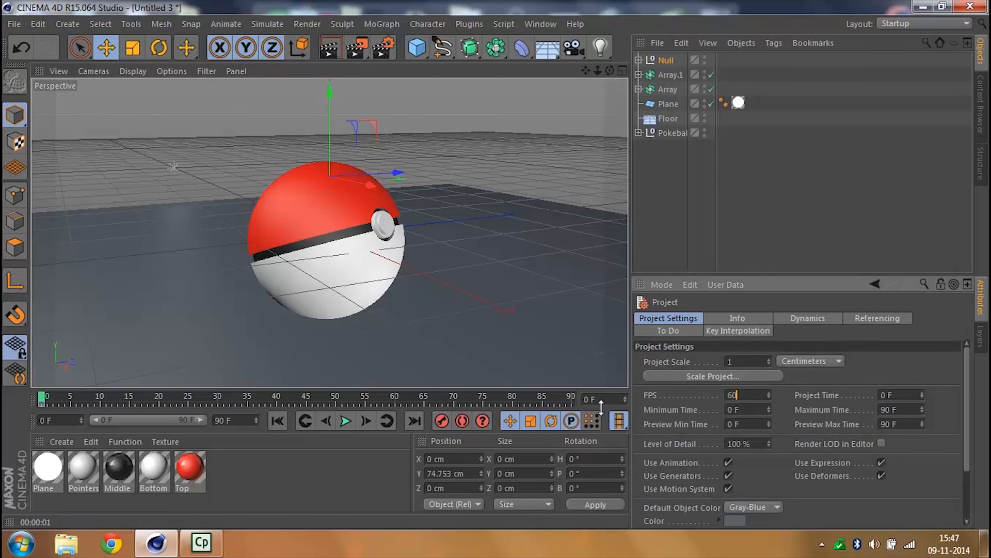
key(Return)
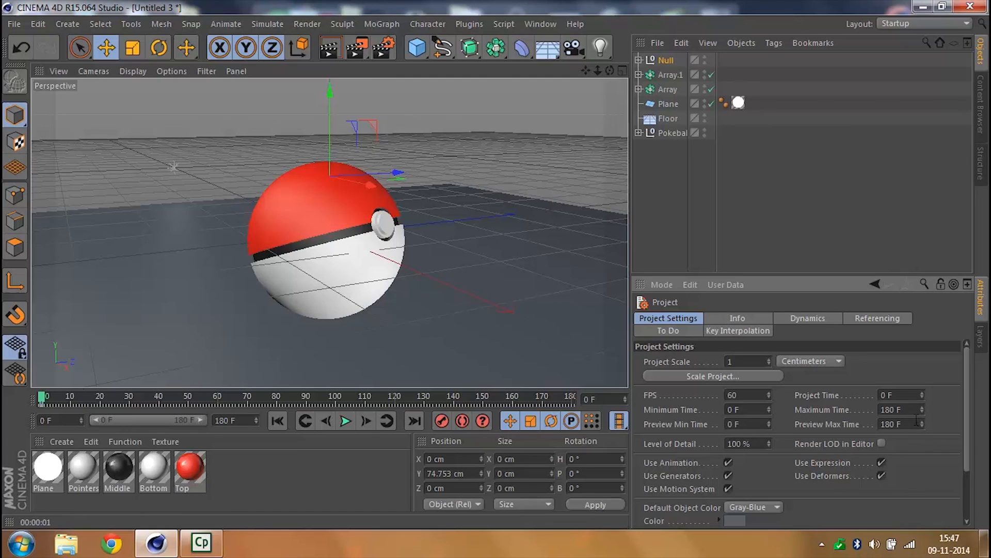
drag(912, 409, 882, 409)
text(60)
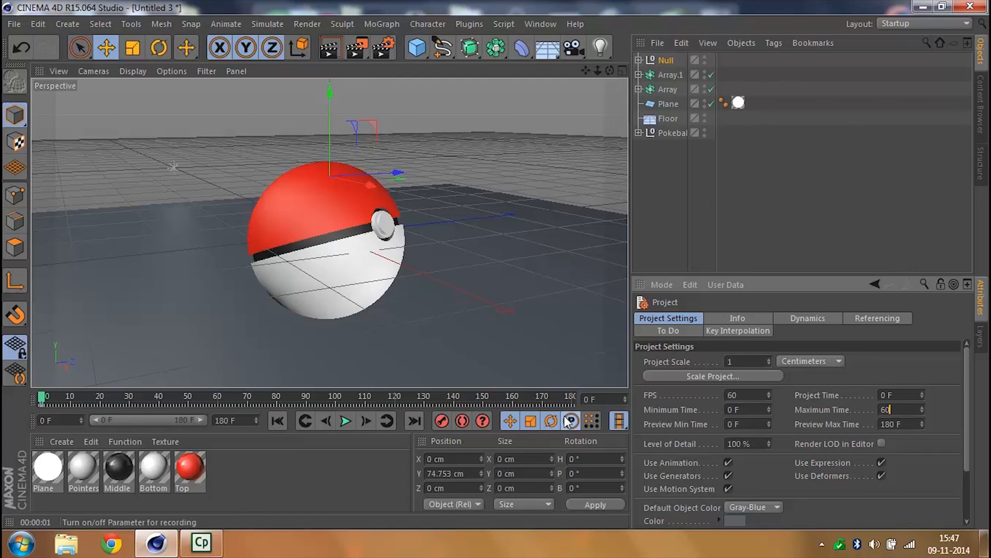
click(919, 422)
text(600)
key(Return)
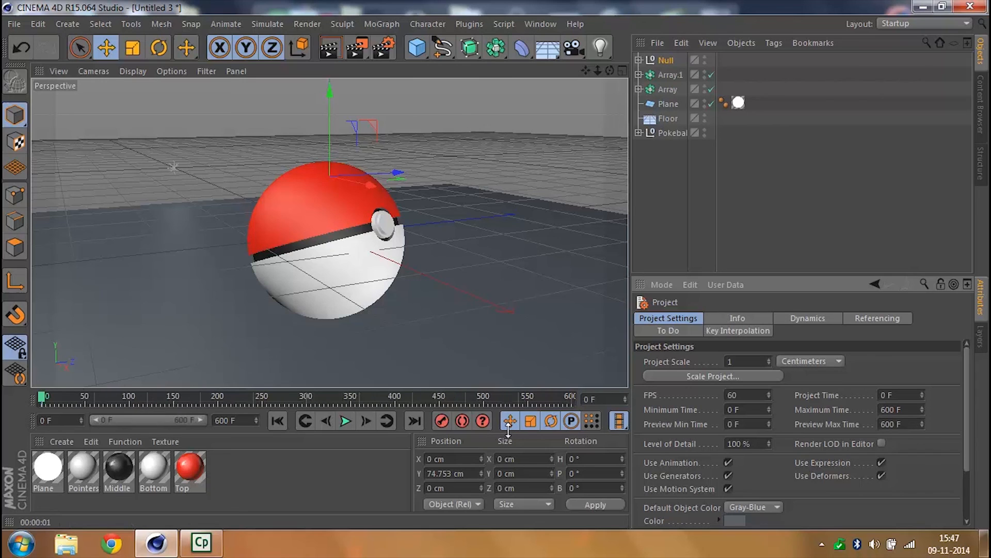
- At frame 600, set the camera Null's heading rotation to 360° and record a keyframe
click(302, 459)
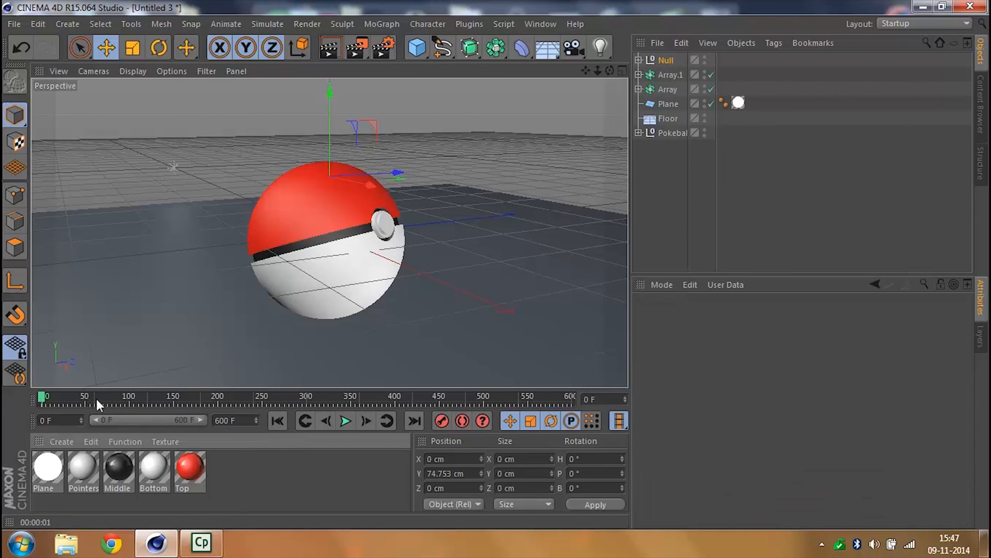
drag(46, 394, 64, 401)
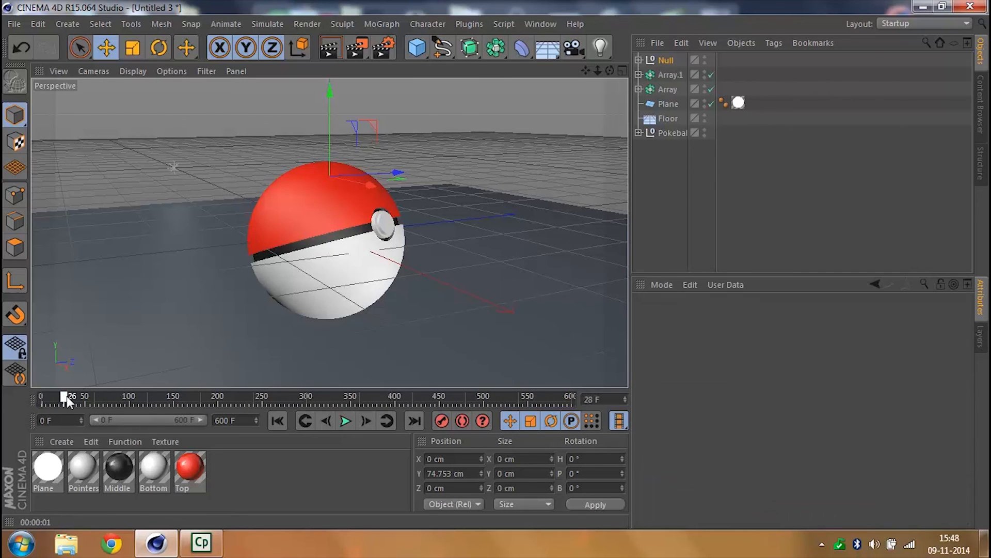
drag(249, 405, 572, 398)
click(656, 55)
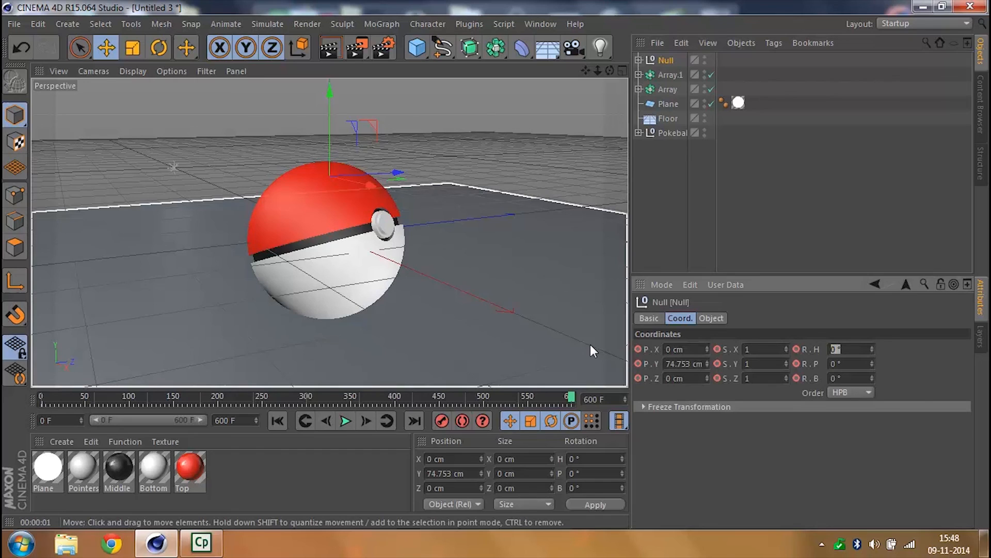
key(Return)
click(440, 420)
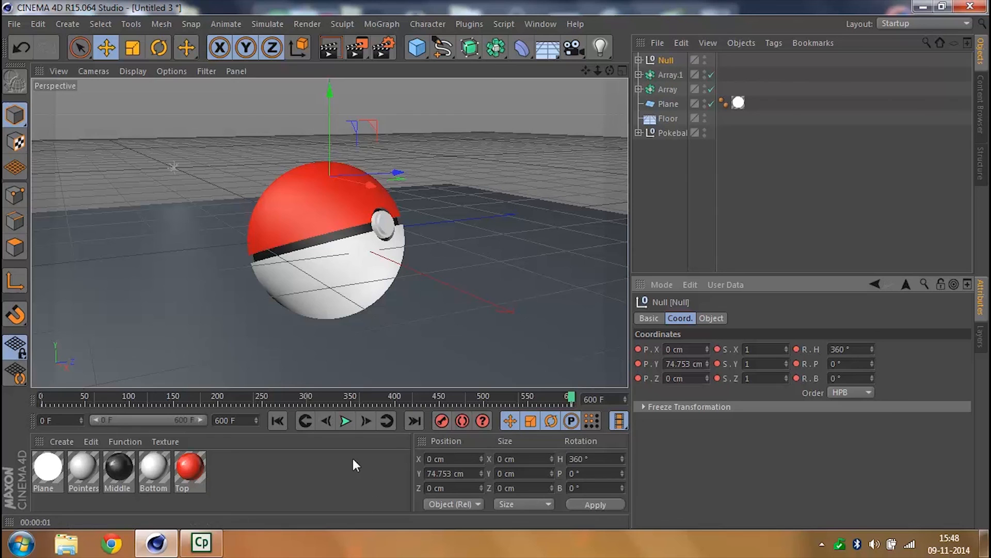
- Play the camera orbit to check its speed and return to the first frame
click(345, 421)
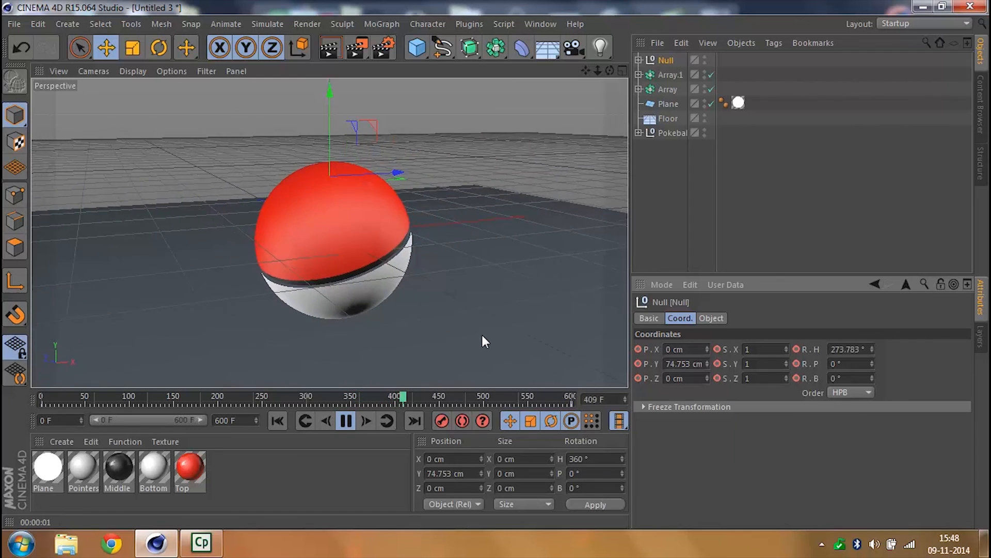
click(347, 421)
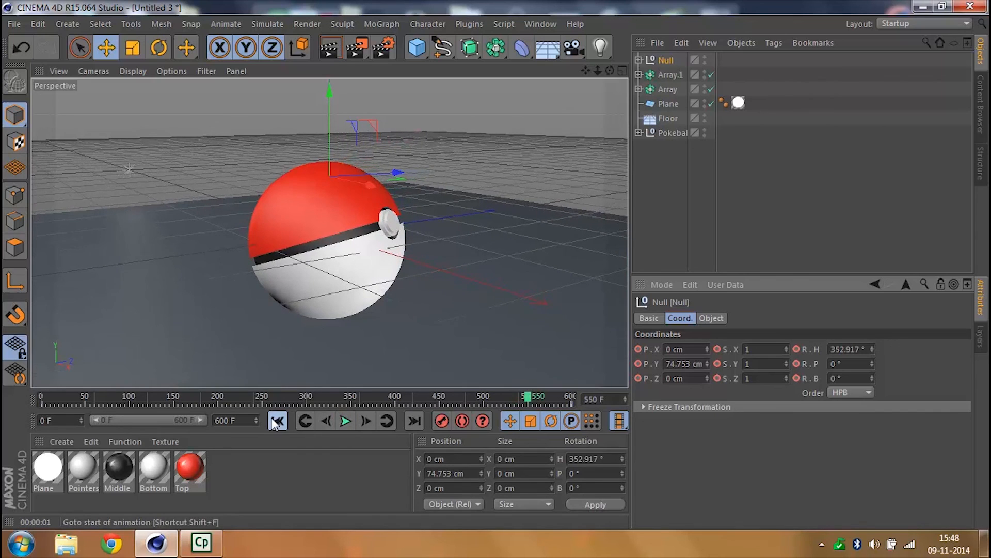
click(273, 420)
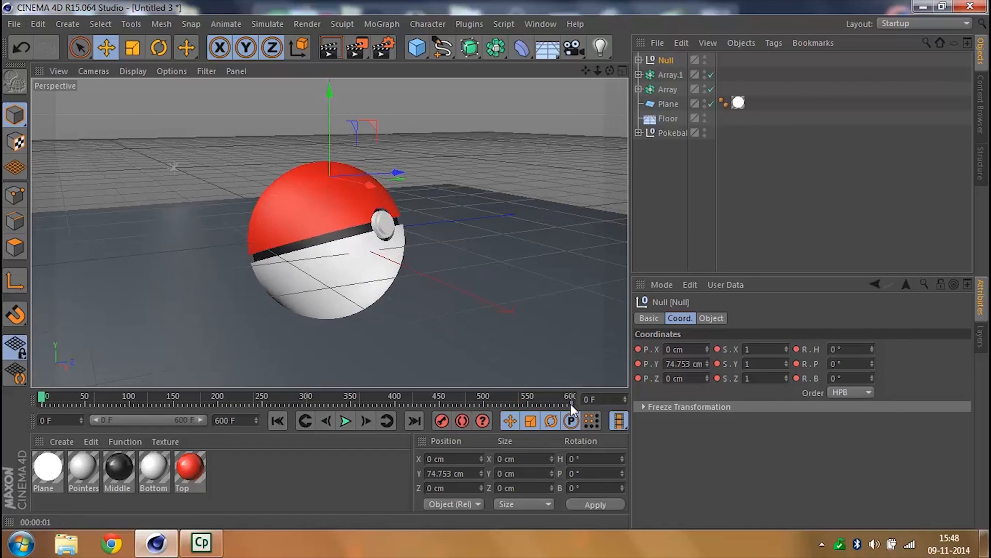
- Move the camera Null's end keyframe to frame 300 and deselect everything
click(572, 404)
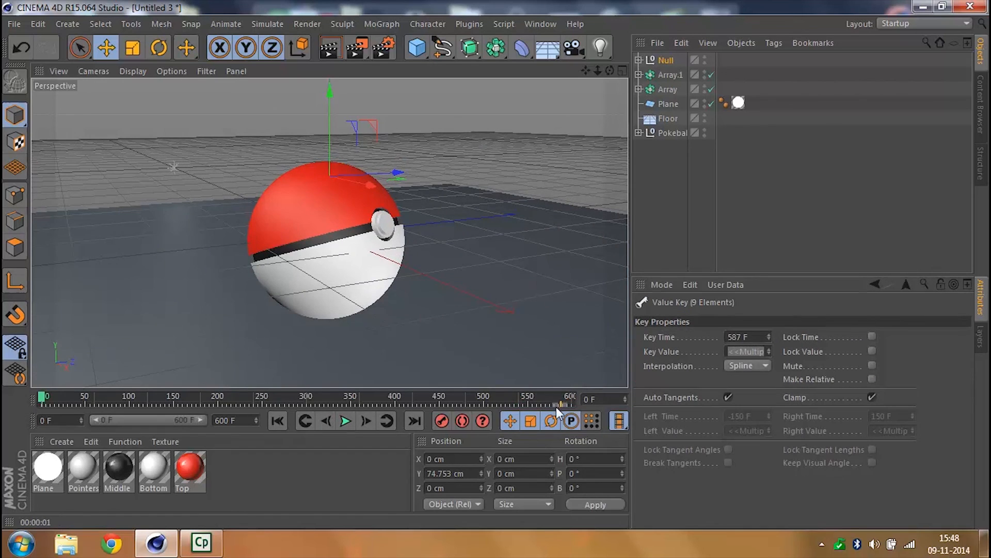
drag(447, 402, 334, 397)
click(744, 336)
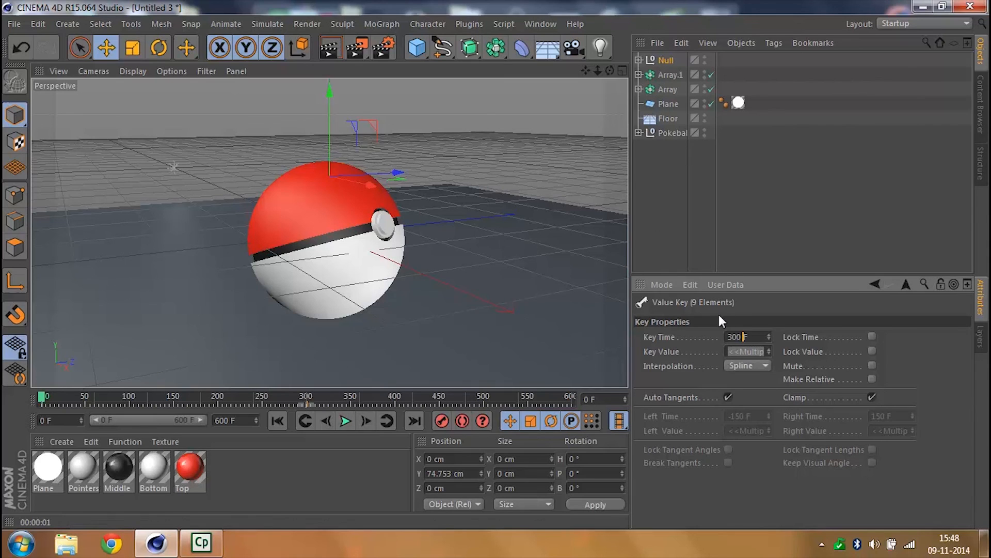
click(712, 212)
- Shorten the project's maximum time and preview maximum time to 300 frames
key(ctrl+d)
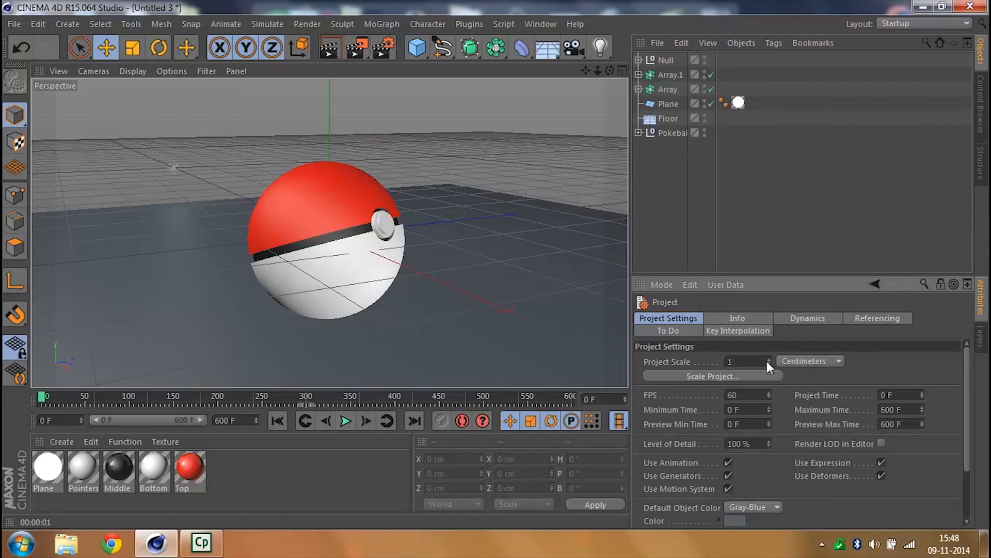
click(912, 408)
text(300)
key(Tab)
key(Tab)
text(3)
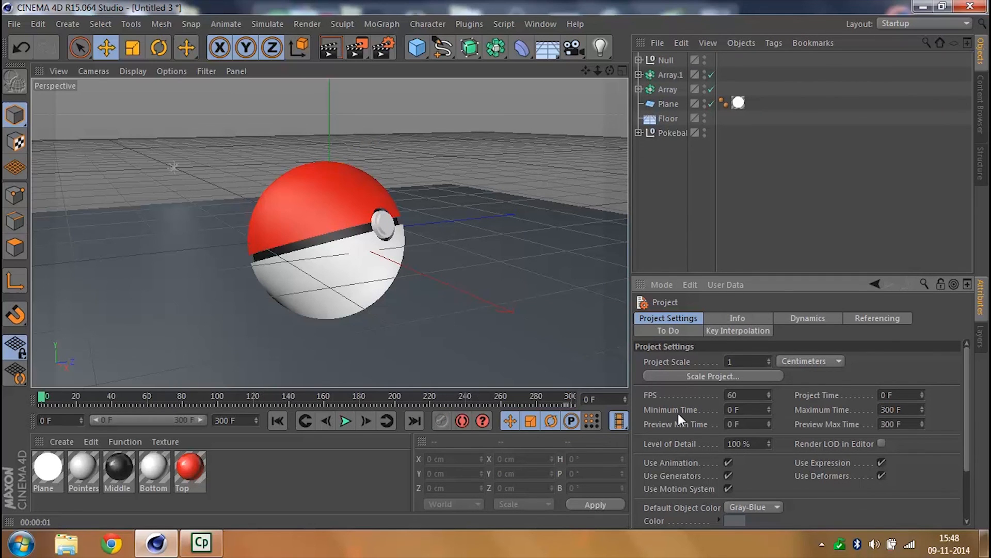
- Play the shortened animation, rewind to the first frame and render the active view
click(345, 420)
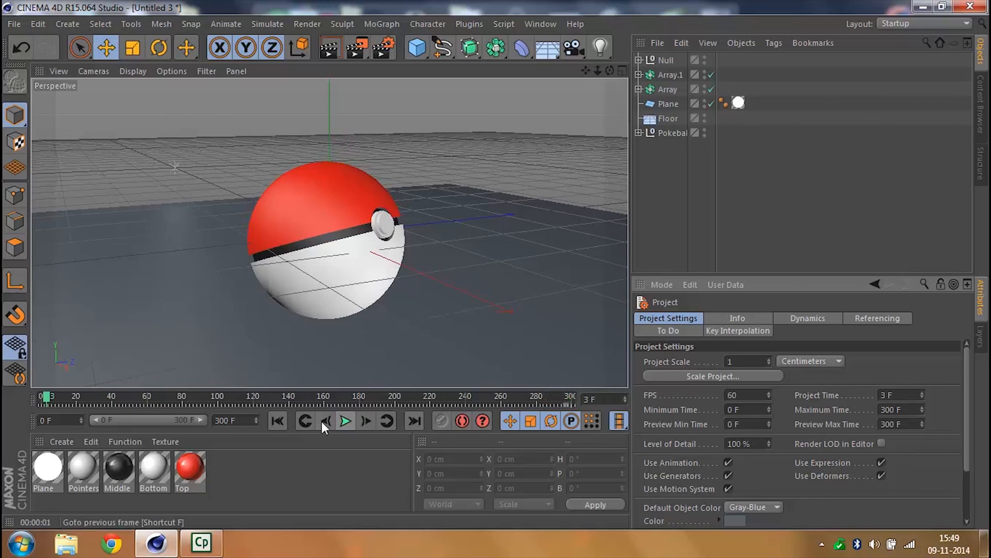
click(278, 418)
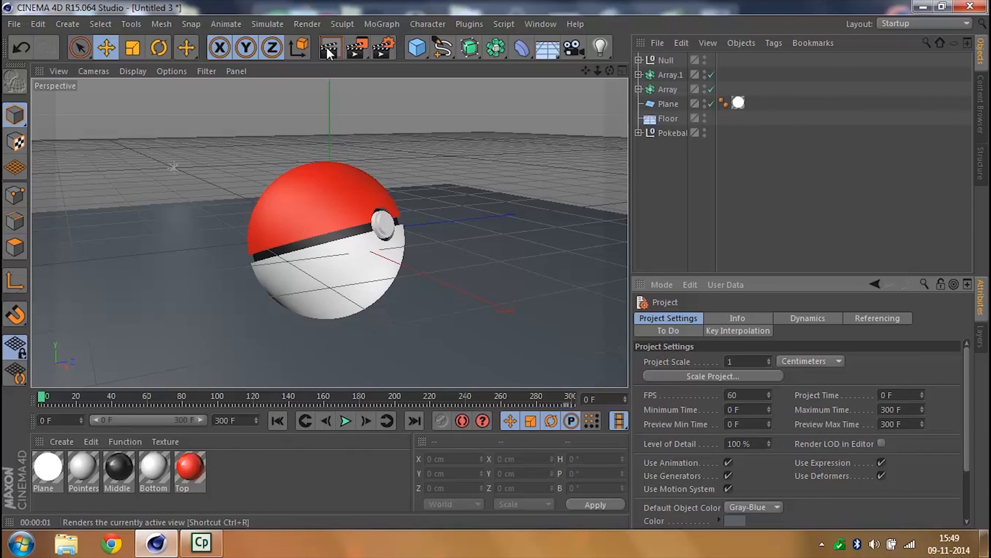
click(335, 48)
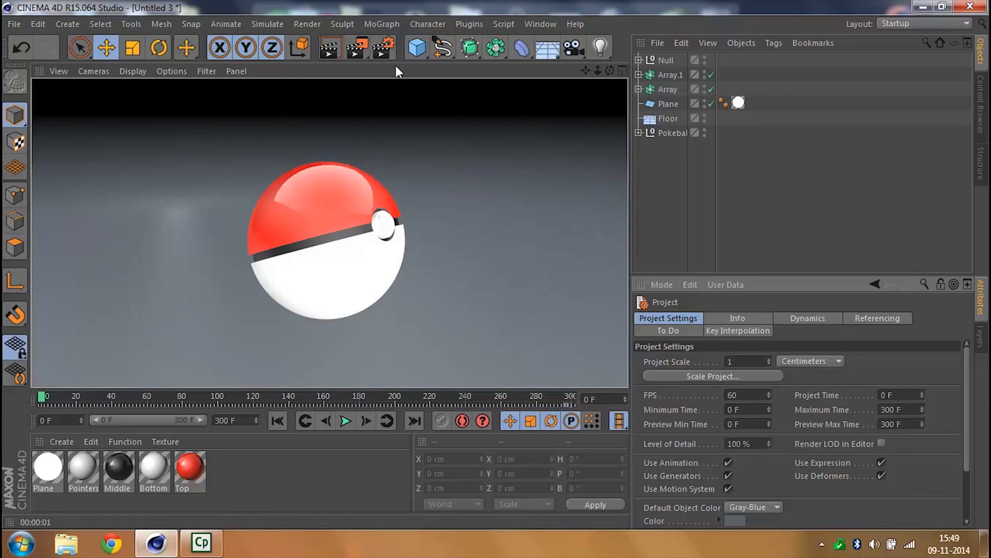
- Set the render's save file to Pokeball Animation in the Luminious Tutorials folder and render the project to the Picture Viewer
click(386, 51)
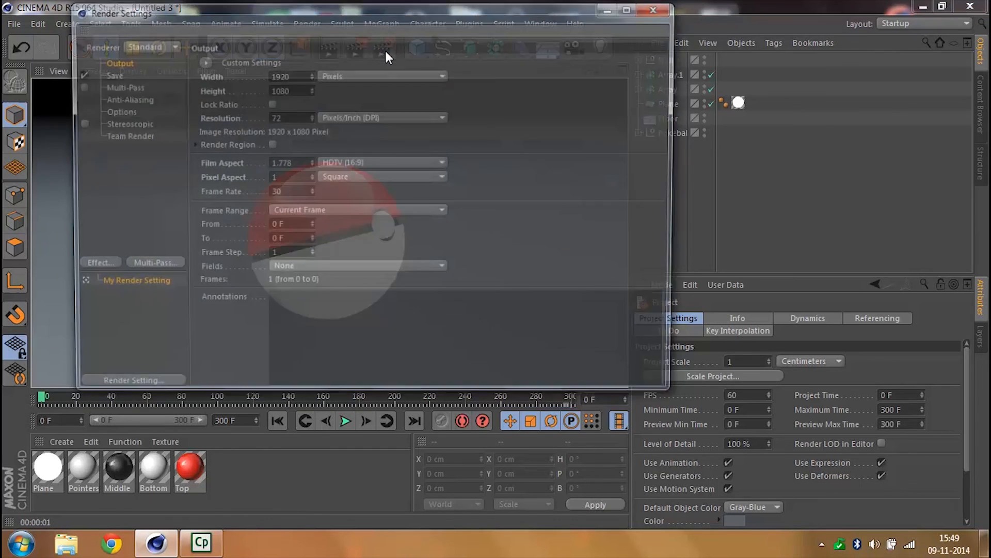
click(111, 74)
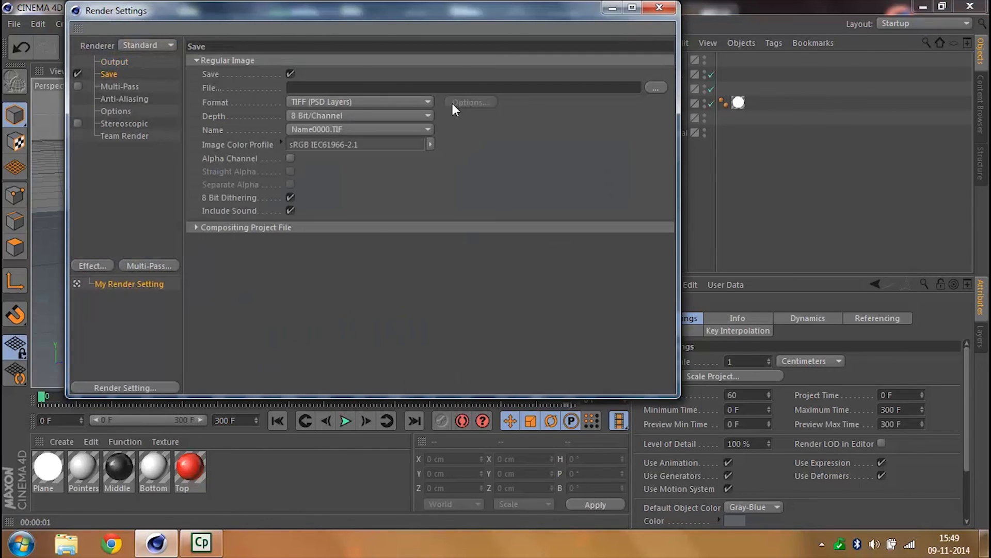
click(657, 88)
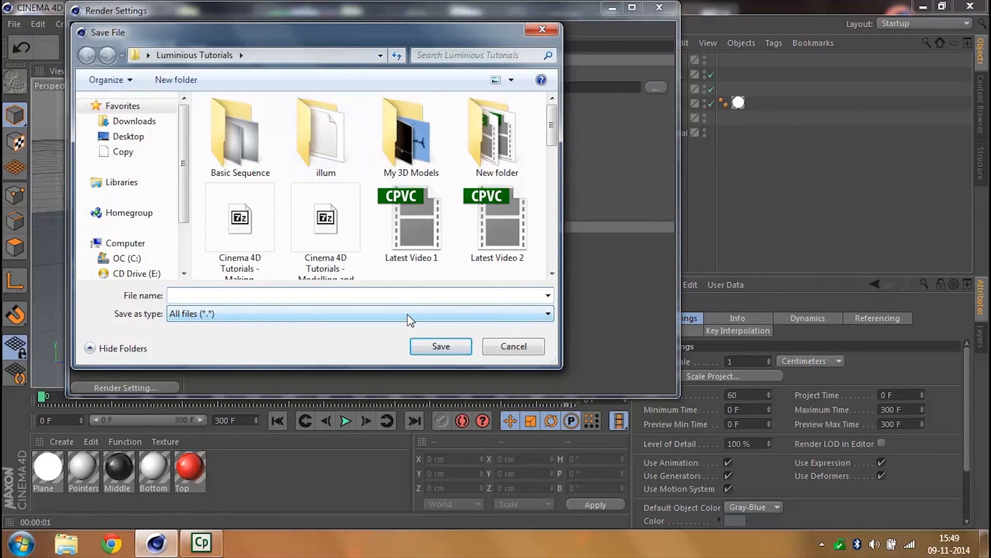
text(Pokeball )
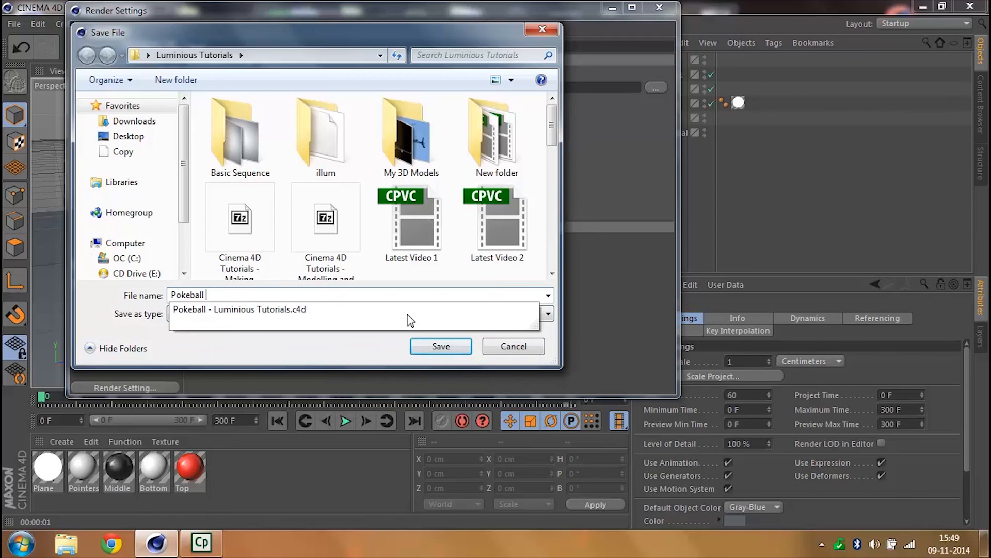
text(Animation)
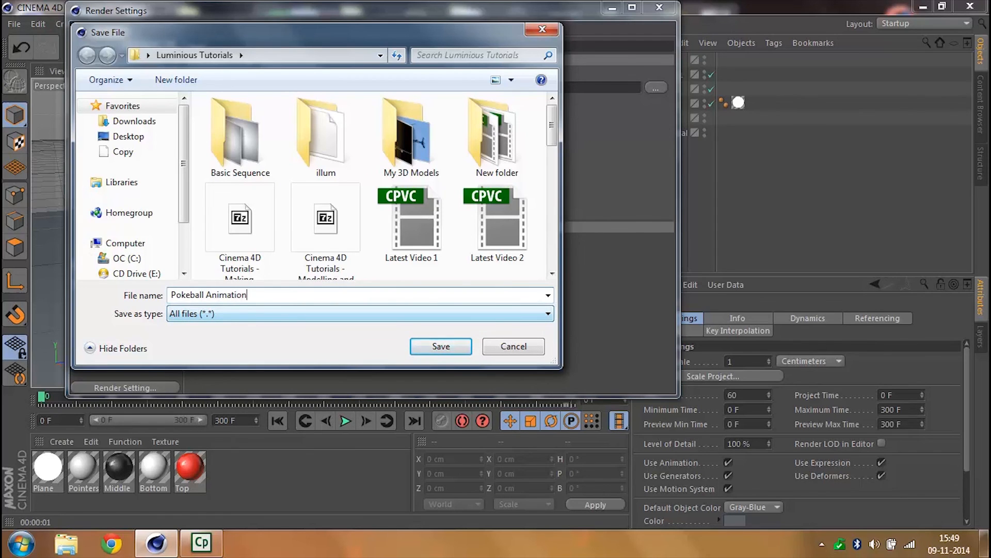
key(Return)
click(648, 5)
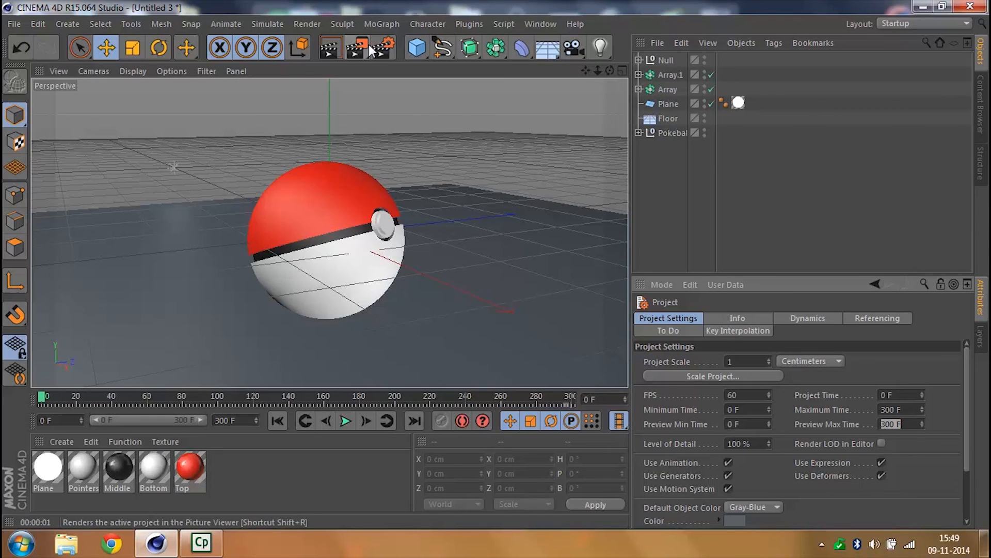
click(361, 45)
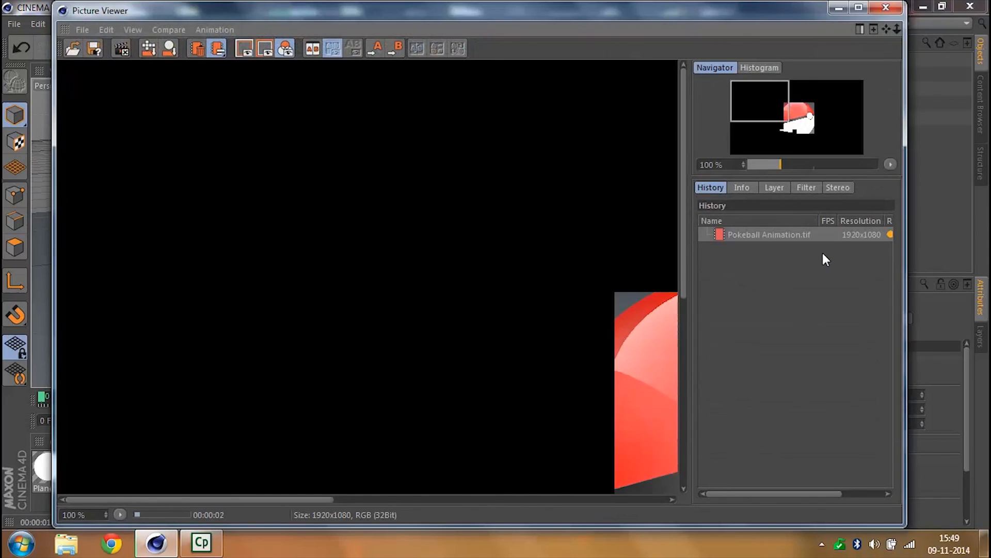
- Stop the running render and close the Picture Viewer, also aborting a brief restart of the same render
click(887, 8)
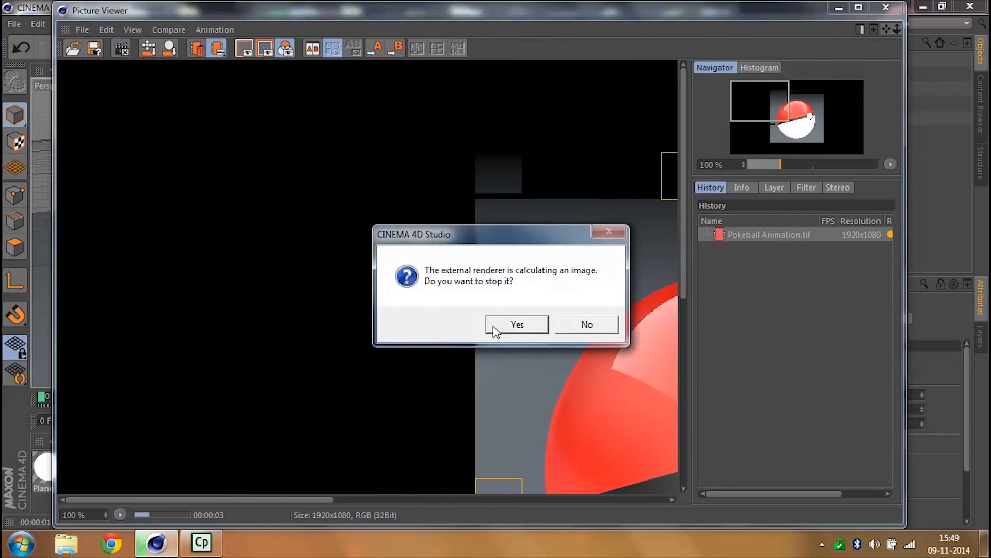
click(517, 325)
click(351, 43)
click(886, 8)
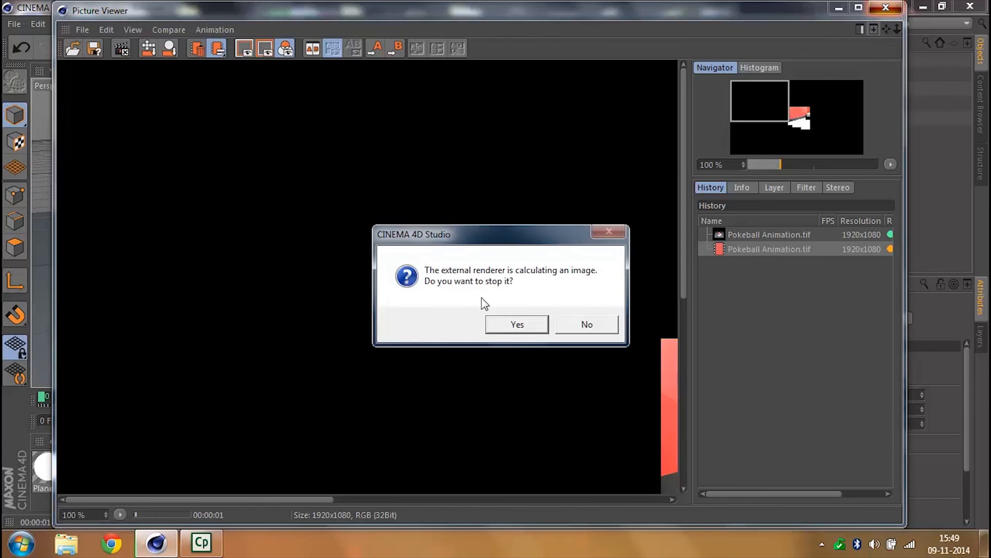
click(520, 331)
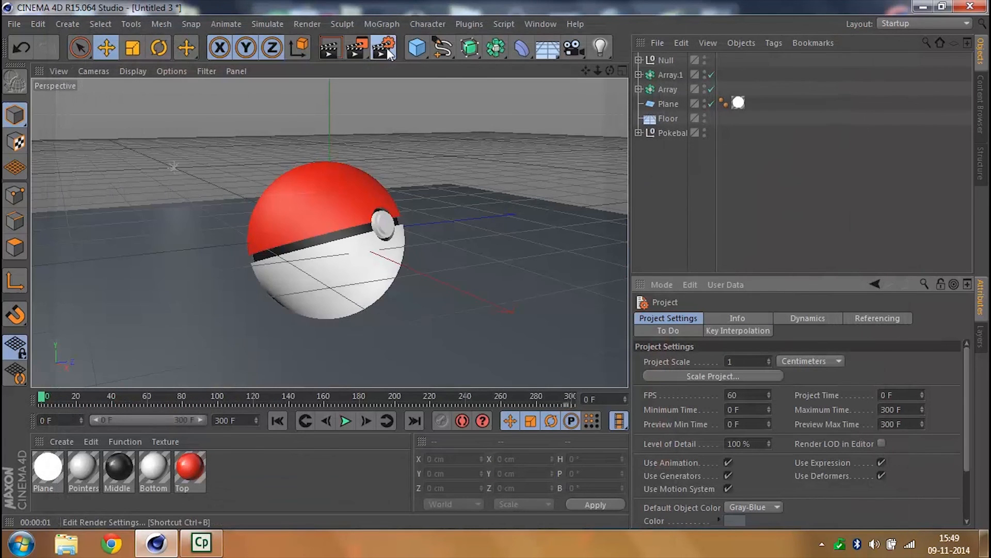
- Set the render's save format to AVI Movie and render the project to the Picture Viewer
click(386, 48)
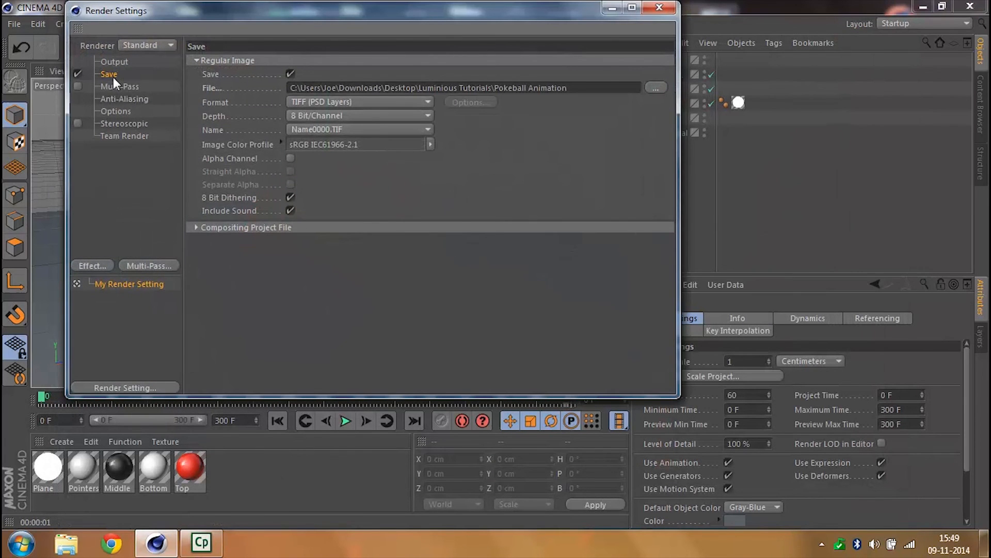
click(292, 99)
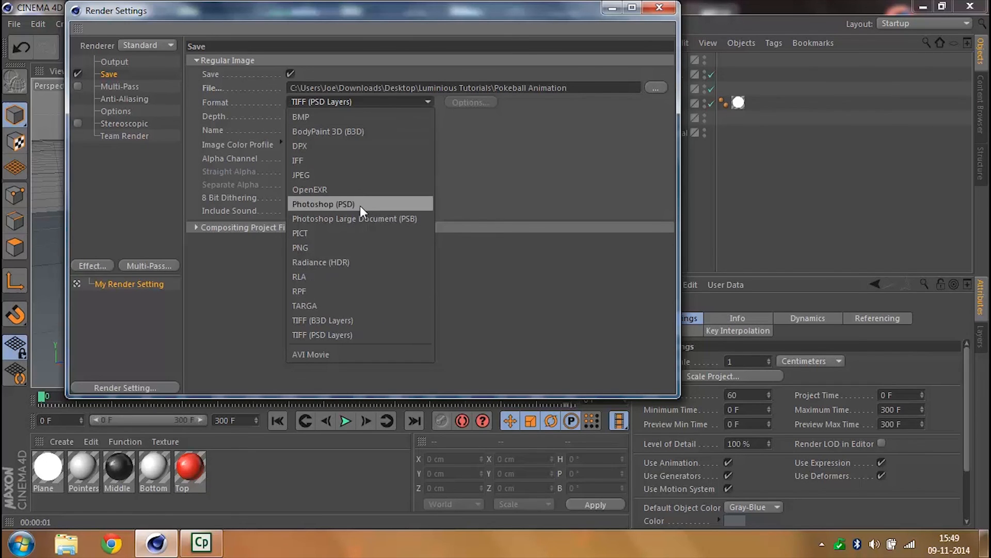
click(331, 351)
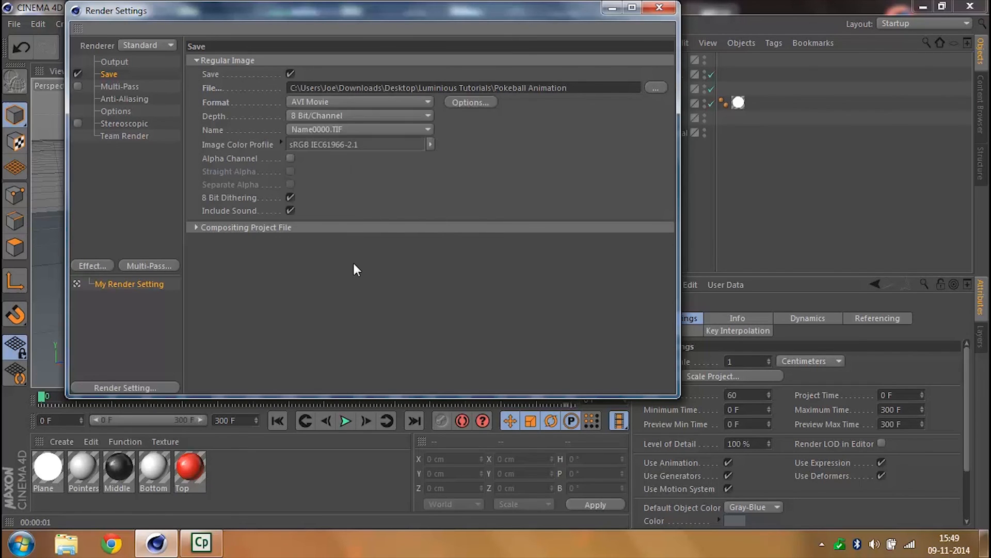
click(668, 11)
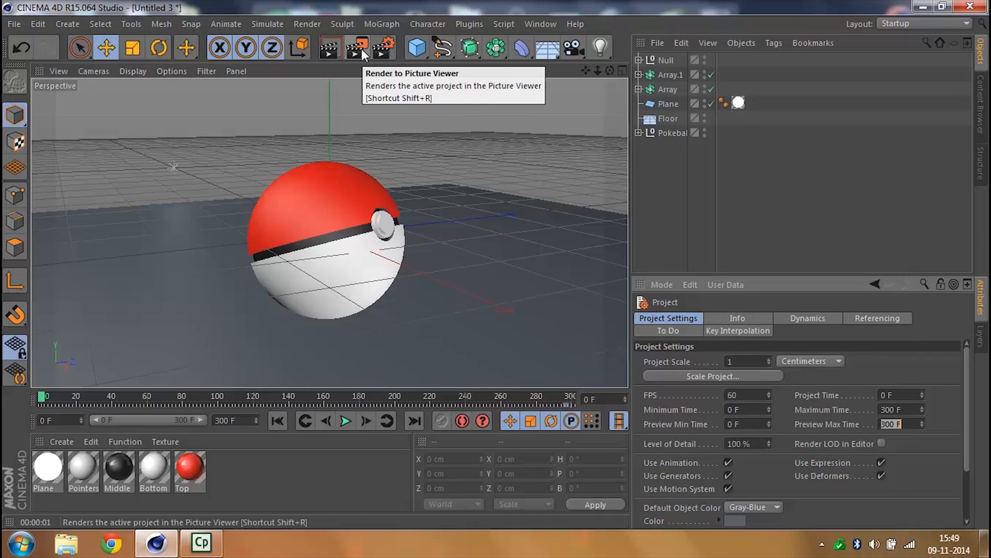
click(361, 49)
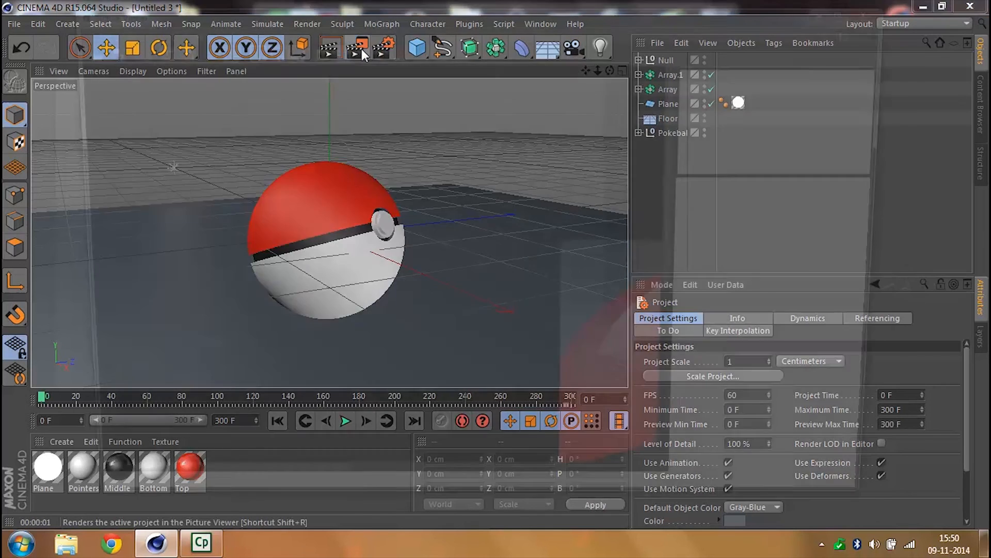